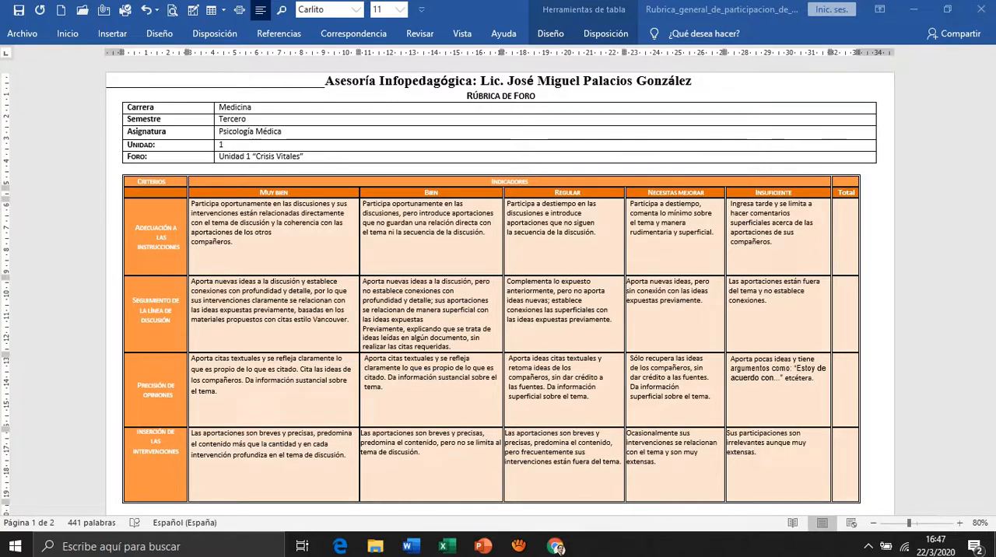
Append "(5 puntos)" to the Muy bien column heading of the forum rubric.
{"action": "left_click", "coordinate": [273, 192]}
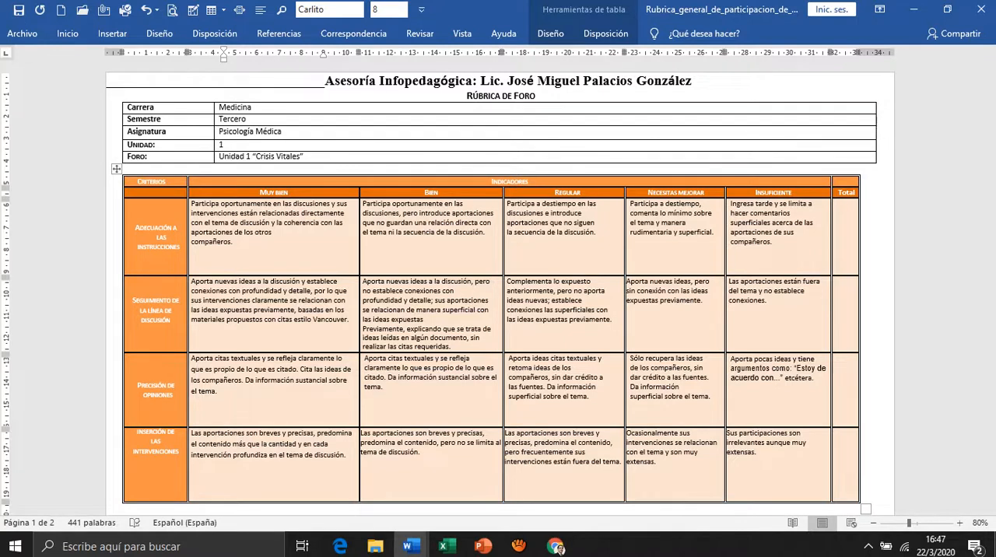
{"action": "type", "text": "s"}
{"action": "key", "text": "BackSpace"}
{"action": "type", "text": "(5 puntos)"}
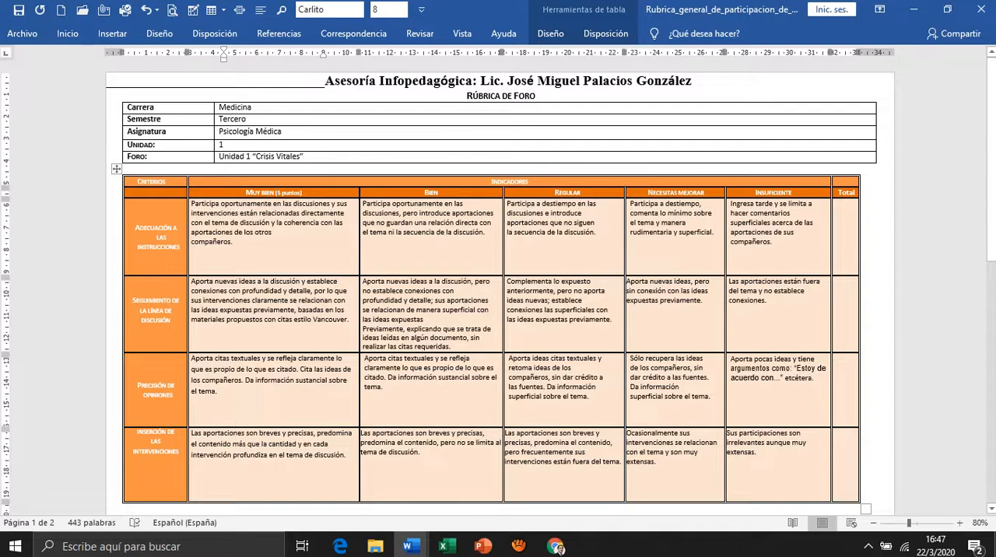
Append "(4 puntos)" to the Bien column heading and extend its right indent so the heading fits on one line.
{"action": "left_click", "coordinate": [439, 192]}
{"action": "type", "text": "(4 puntos"}
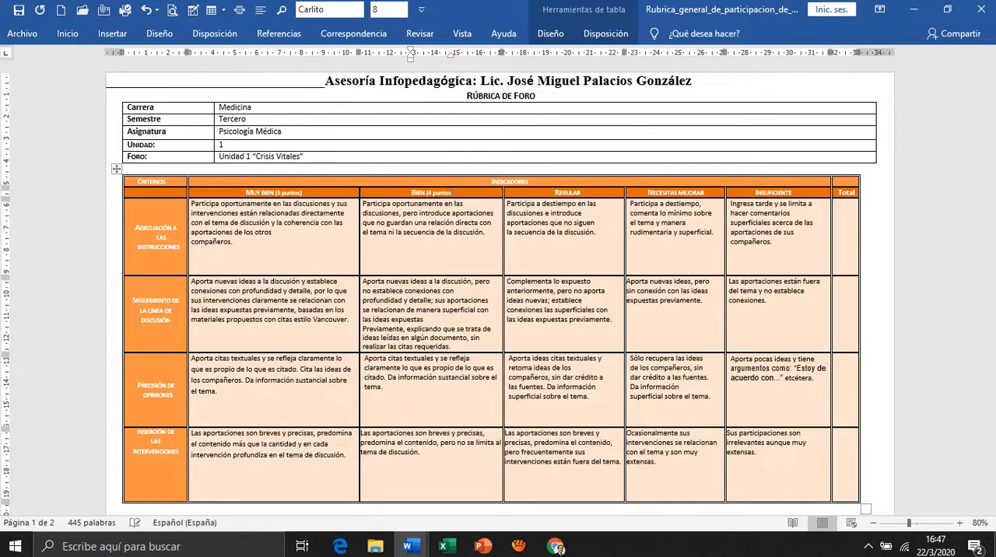
{"action": "type", "text": ")"}
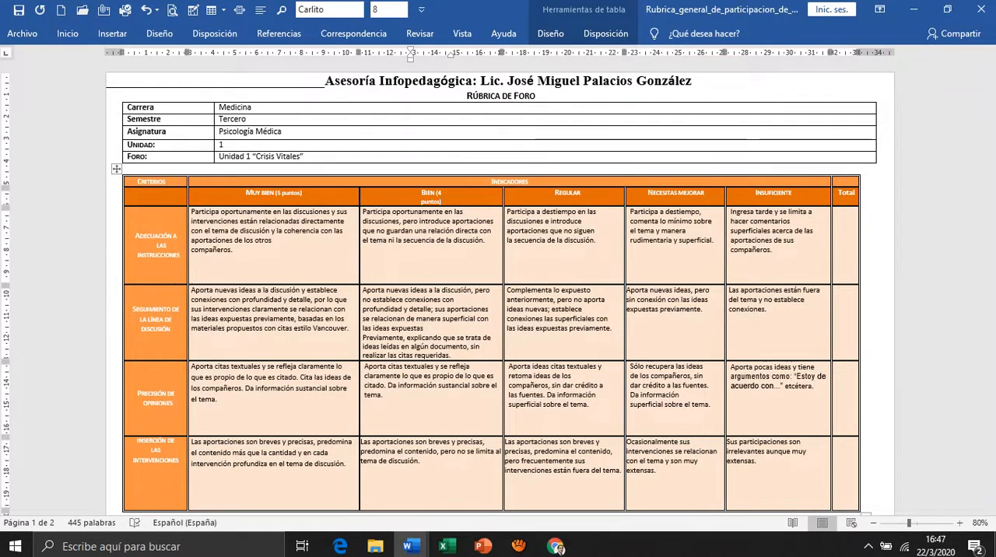
{"action": "left_click_drag", "start_coordinate": [451, 54], "coordinate": [451, 55]}
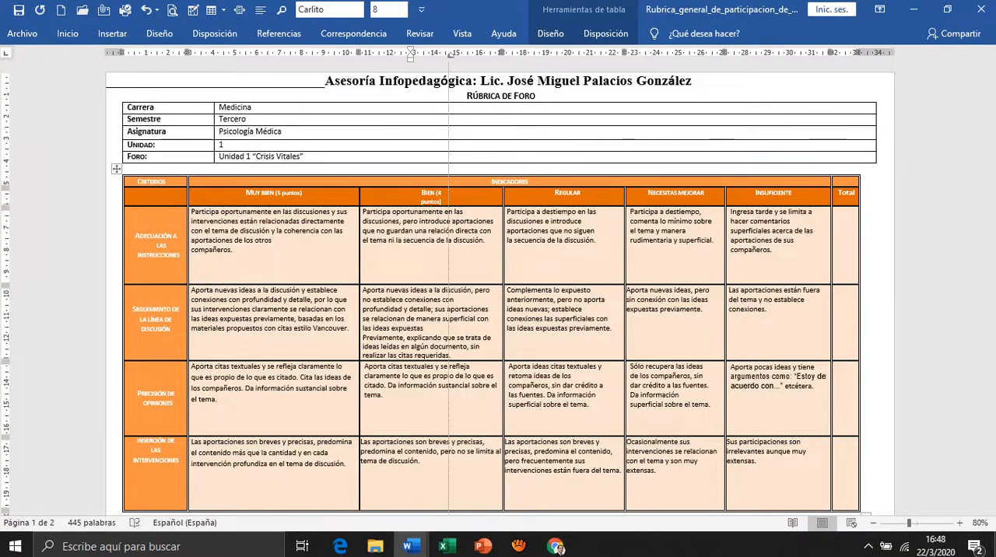
{"action": "left_click_drag", "start_coordinate": [451, 54], "coordinate": [483, 54]}
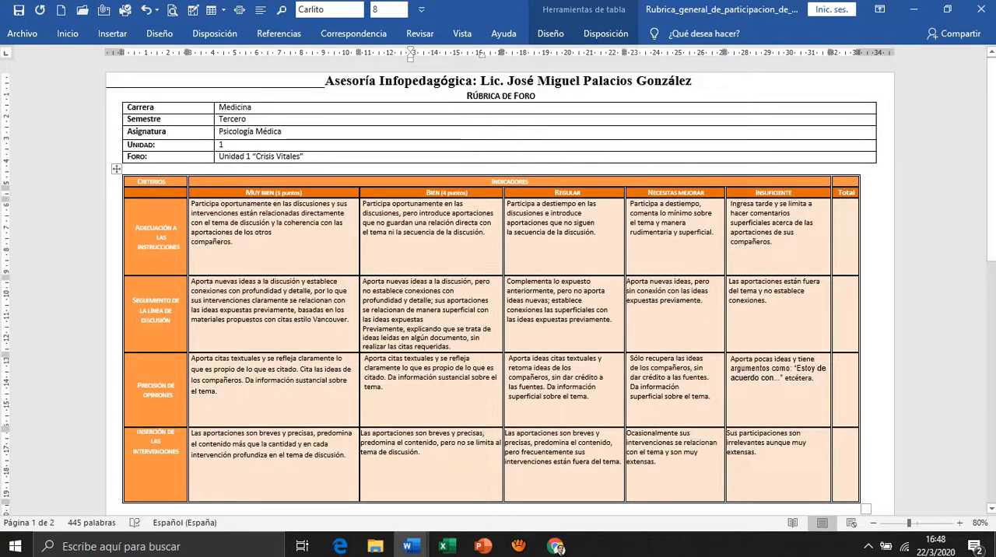
Append "(3 puntos)" to the Regular column heading, extend its right indent to fit one line, and correct the spelling of "puntos".
{"action": "left_click", "coordinate": [568, 192]}
{"action": "key", "text": "Return"}
{"action": "type", "text": "(3"}
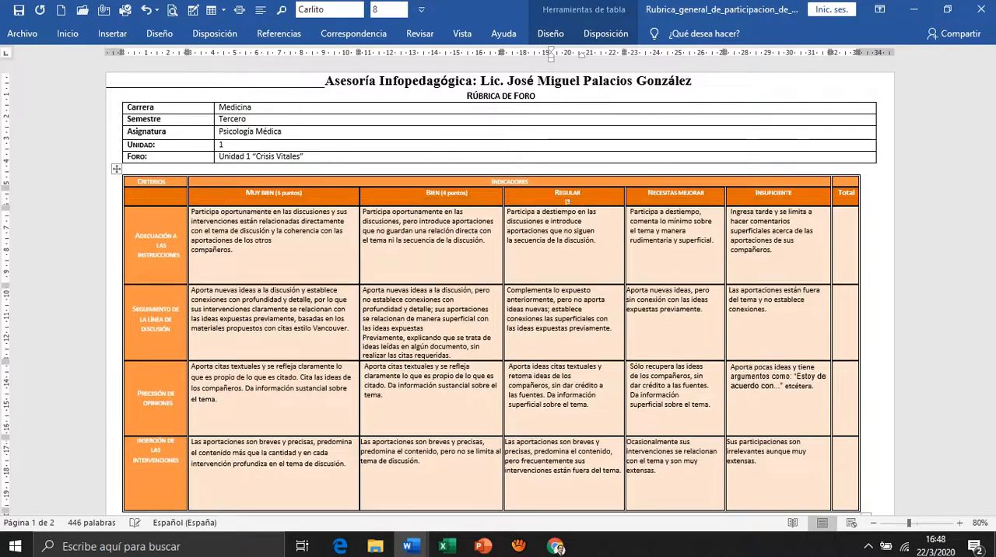
{"action": "type", "text": " putnos"}
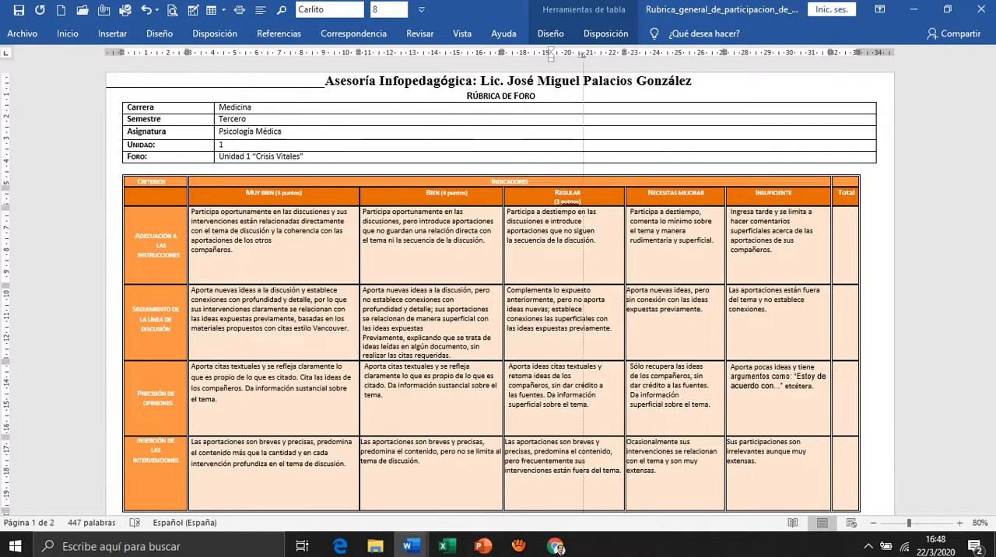
{"action": "left_click_drag", "start_coordinate": [581, 55], "coordinate": [610, 55]}
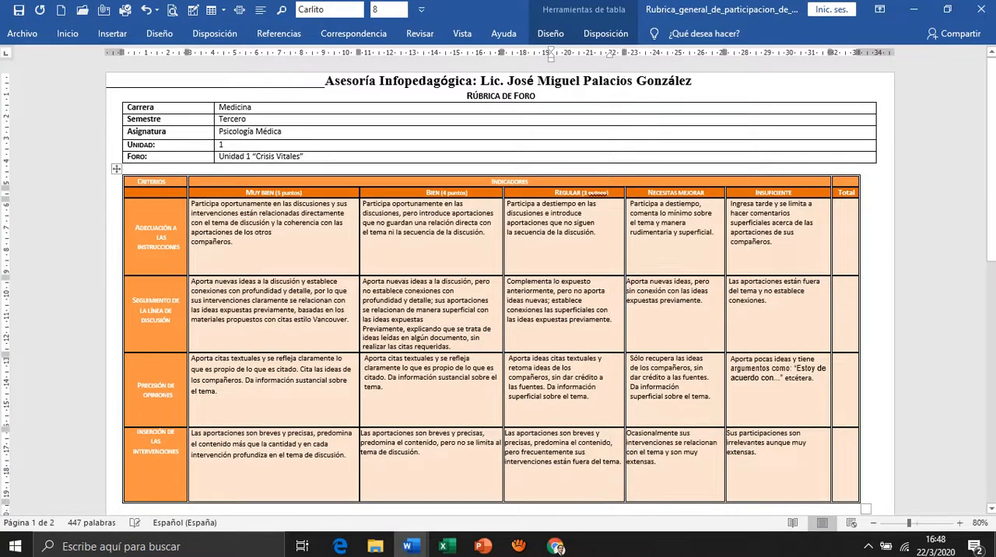
{"action": "right_click", "coordinate": [595, 193]}
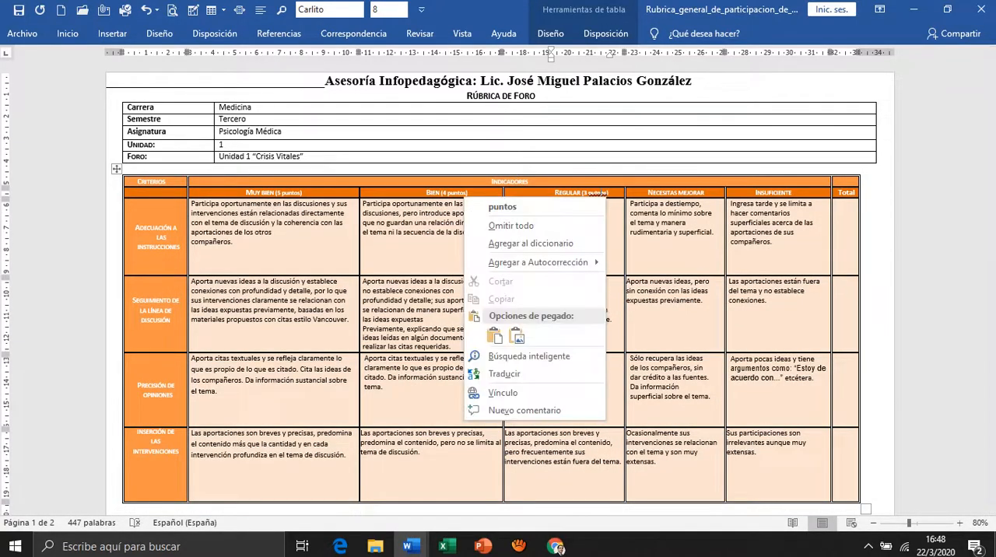
{"action": "left_click", "coordinate": [499, 207]}
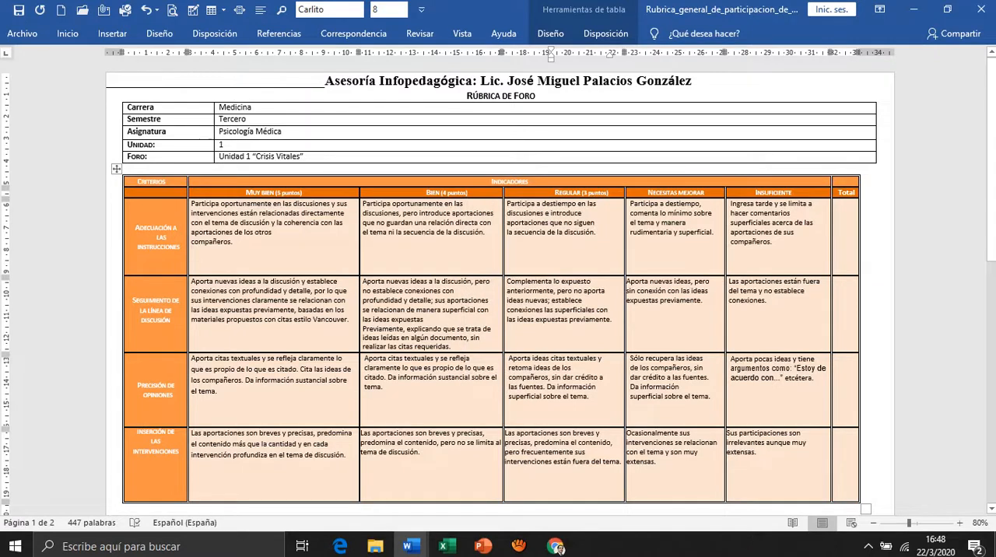
Add "(2 puntos)" to the Necesitas mejorar column heading, on a second line below the heading text.
{"action": "left_click", "coordinate": [676, 193]}
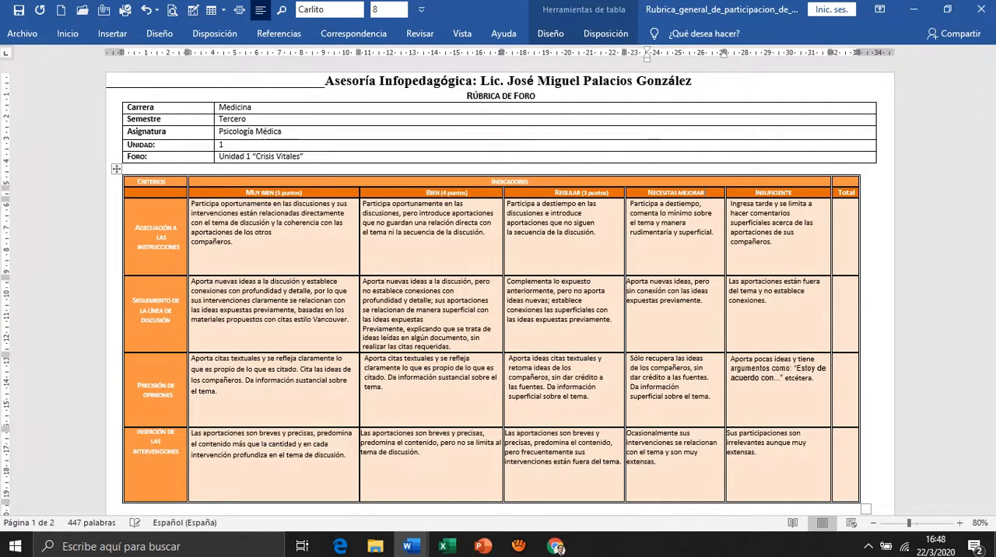
{"action": "type", "text": "(2"}
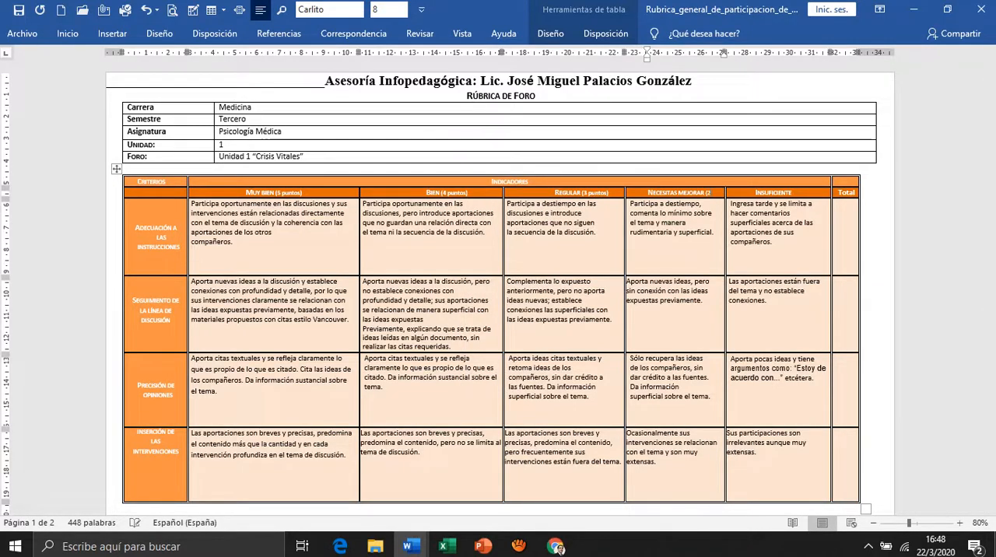
{"action": "type", "text": " puntos"}
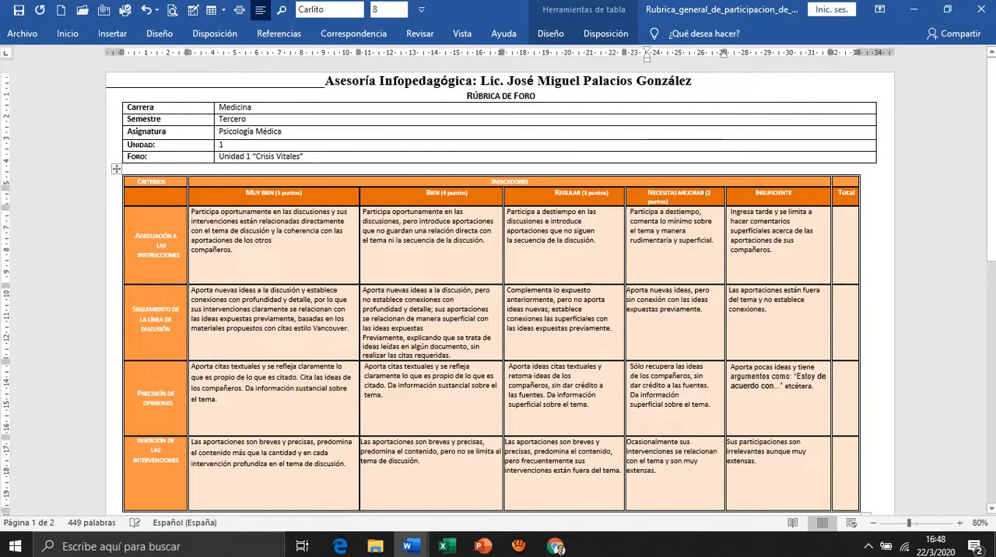
{"action": "left_click", "coordinate": [705, 193]}
{"action": "key", "text": "Return"}
Append "(1 putnos)" as the score to the Insuficiente column heading.
{"action": "left_click", "coordinate": [791, 193]}
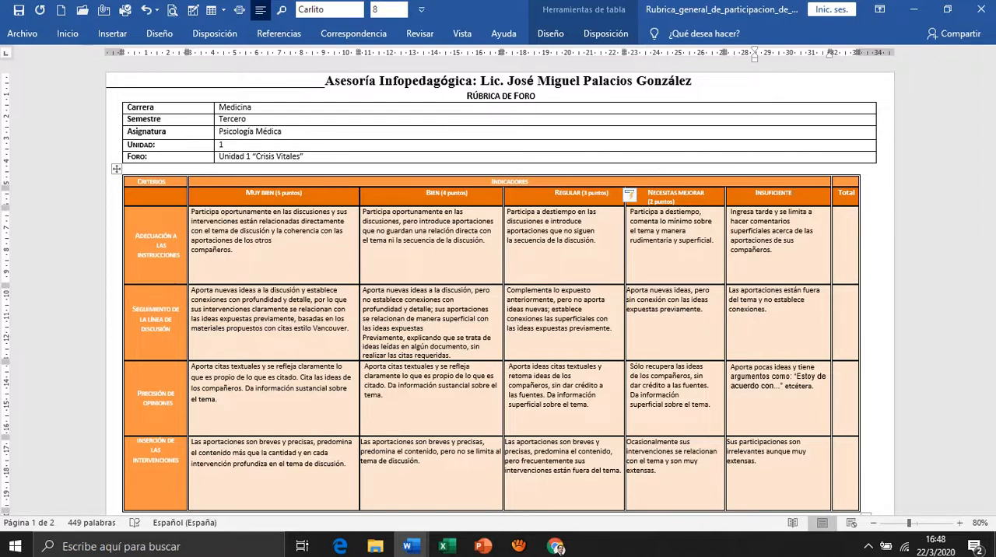
{"action": "type", "text": ")"}
{"action": "key", "text": "BackSpace"}
{"action": "type", "text": "(1 putnos"}
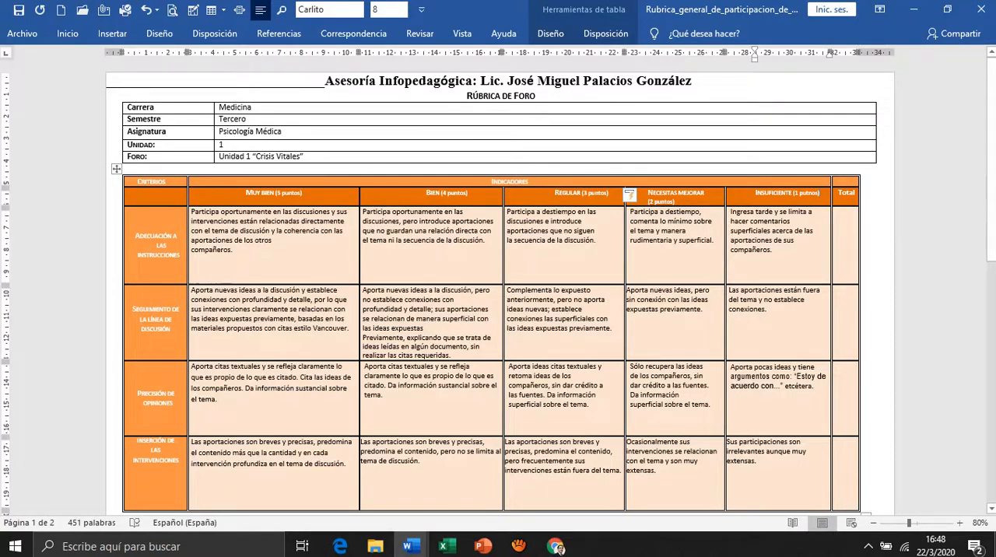
Enlarge the rubric to 110% and correct "putnos" to "puntos" in the Insuficiente column heading.
{"action": "scroll", "coordinate": [499, 296], "scroll_direction": "up", "scroll_amount": 3}
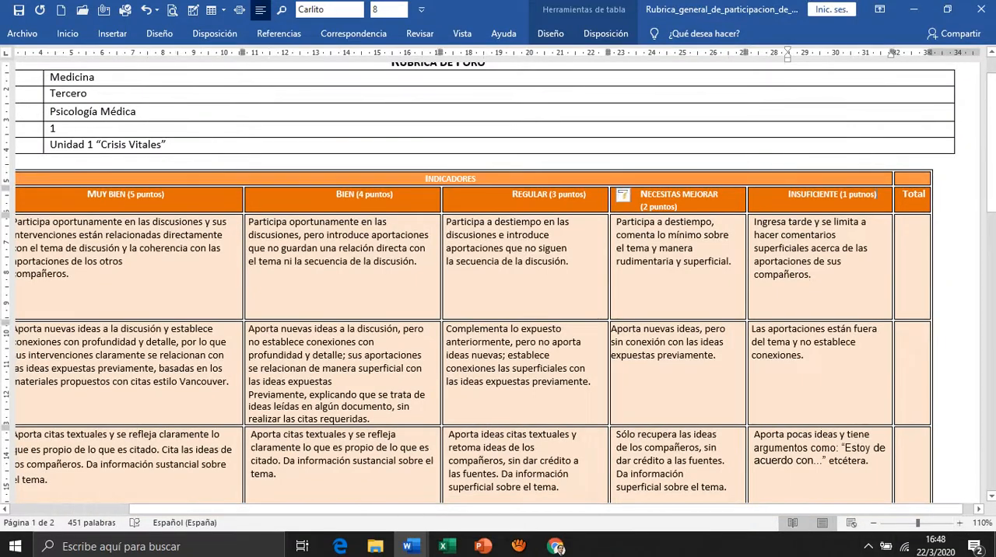
{"action": "left_click_drag", "start_coordinate": [849, 509], "coordinate": [764, 510]}
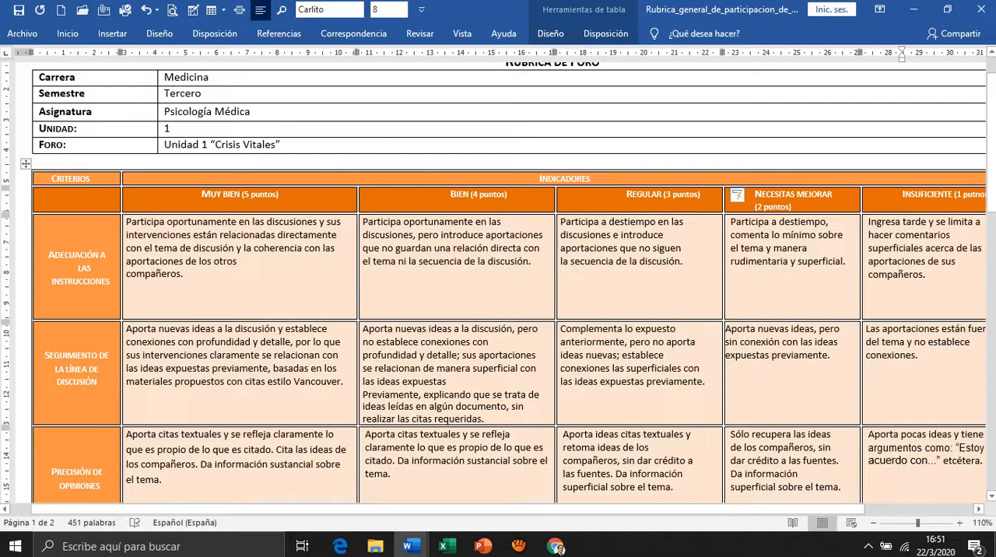
{"action": "scroll", "coordinate": [498, 311], "scroll_direction": "right", "scroll_amount": 3}
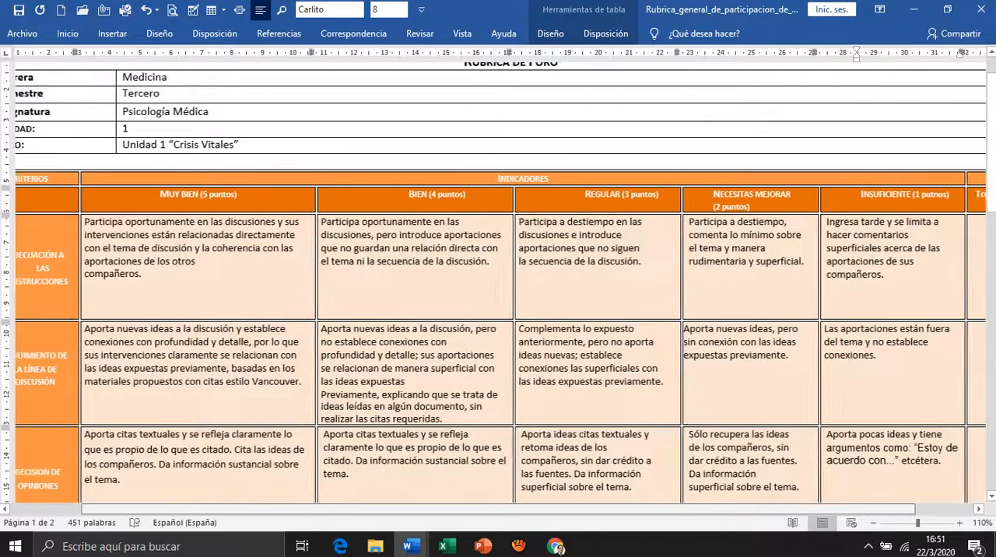
{"action": "scroll", "coordinate": [499, 311], "scroll_direction": "right", "scroll_amount": 2}
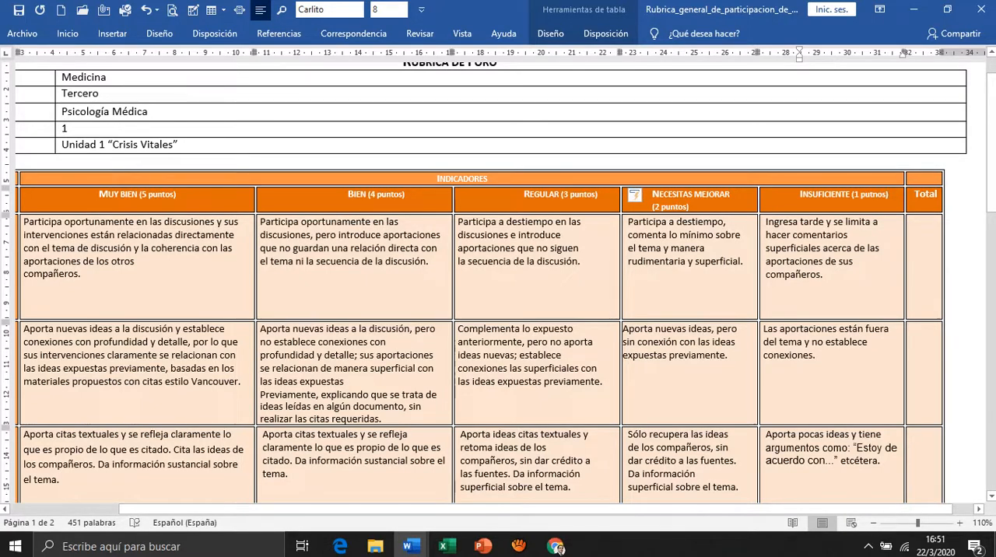
{"action": "left_click", "coordinate": [669, 261]}
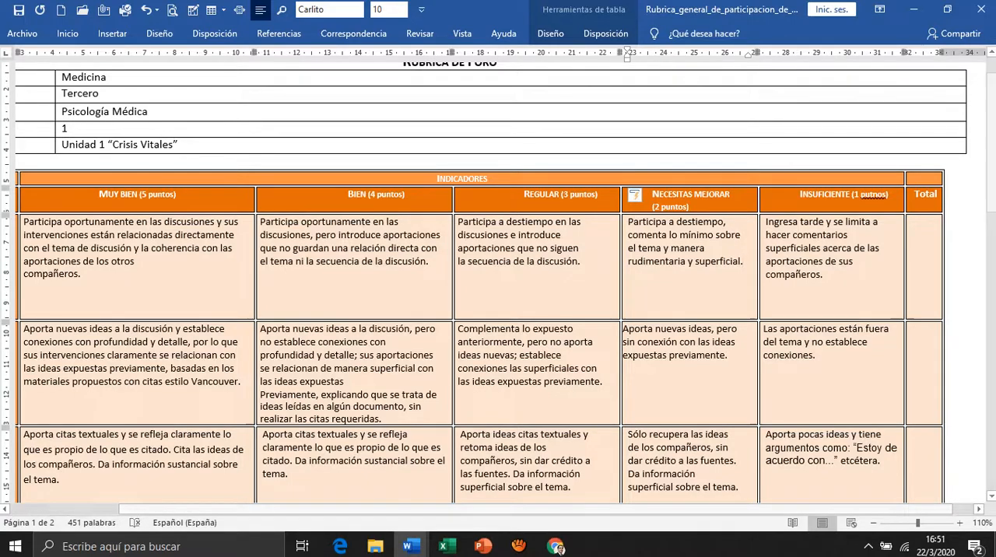
{"action": "scroll", "coordinate": [500, 281], "scroll_direction": "right", "scroll_amount": 2}
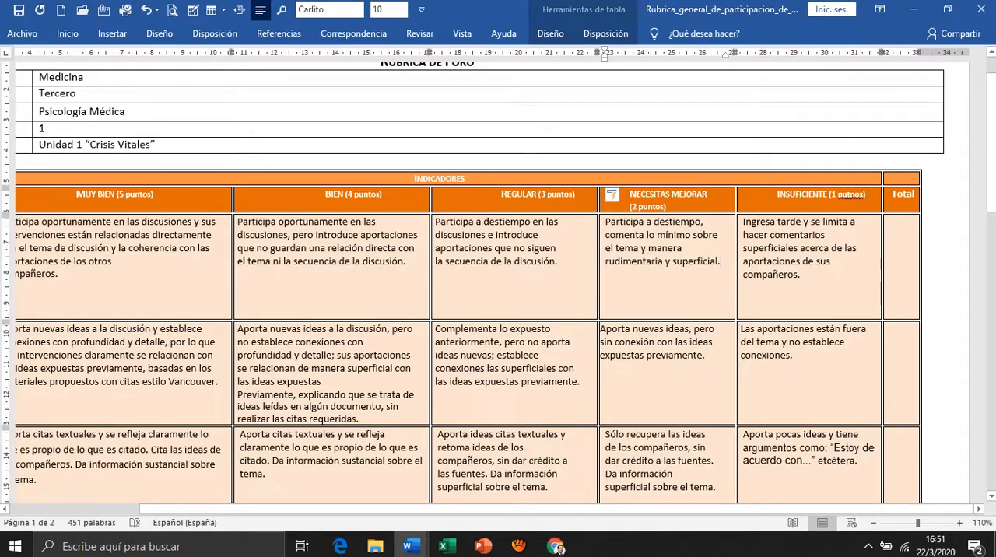
{"action": "right_click", "coordinate": [848, 195]}
{"action": "left_click", "coordinate": [745, 205]}
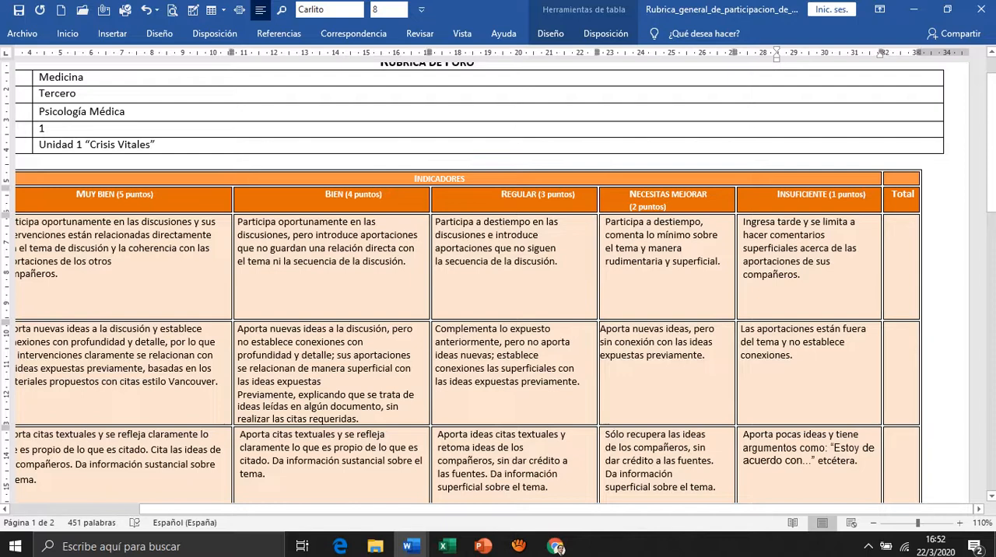
Enter a score of 4 in the Total column for the Adecuación a las instrucciones criterion.
{"action": "scroll", "coordinate": [498, 280], "scroll_direction": "left", "scroll_amount": 5}
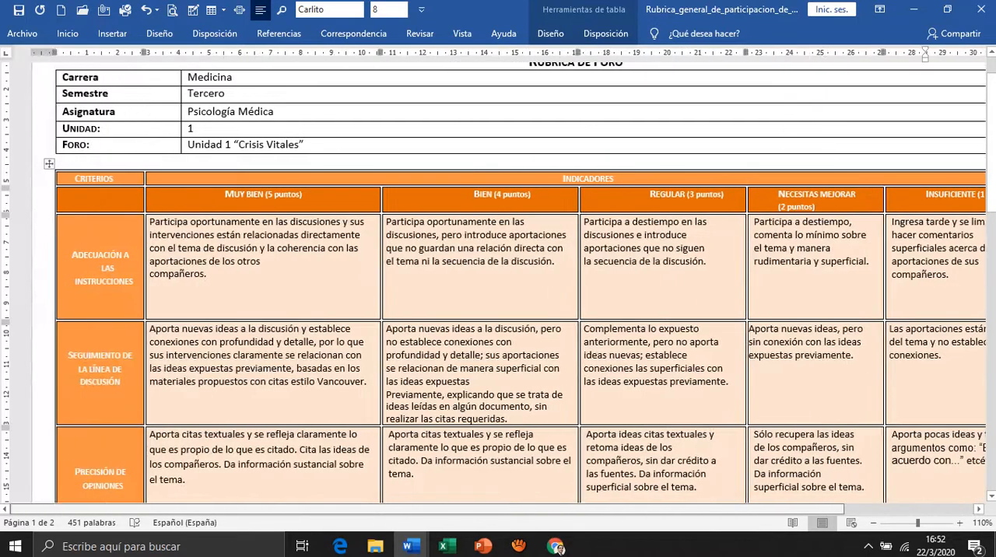
{"action": "scroll", "coordinate": [498, 288], "scroll_direction": "right", "scroll_amount": 5}
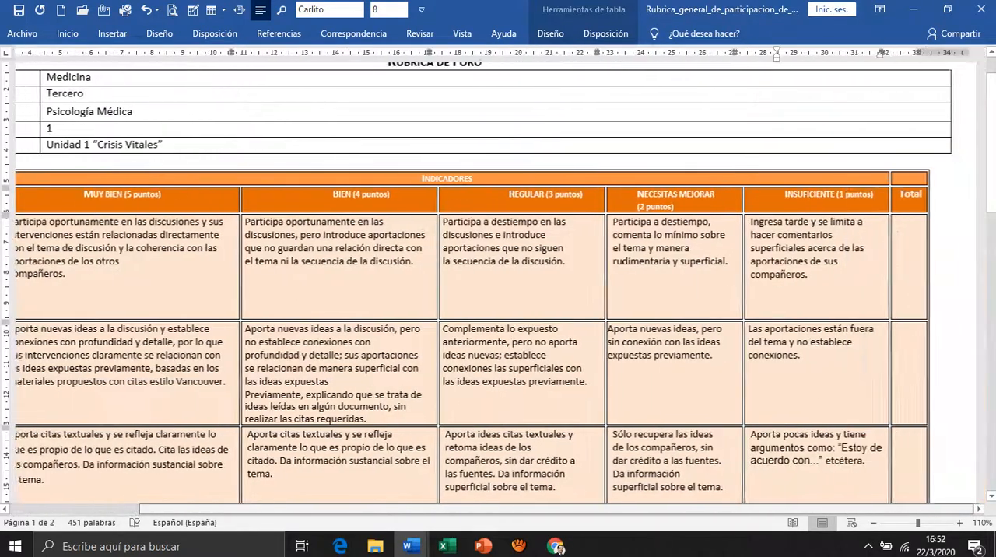
{"action": "left_click", "coordinate": [901, 264]}
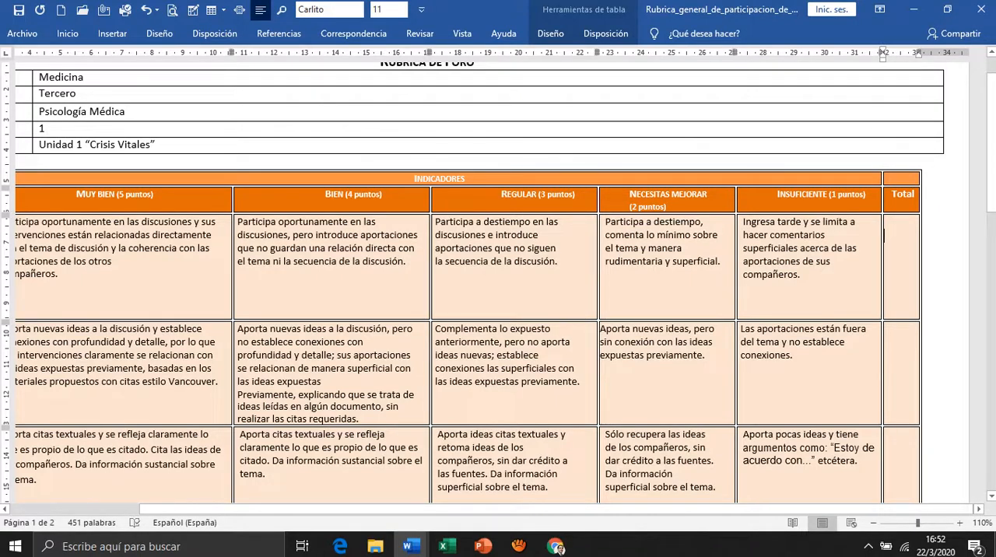
{"action": "type", "text": "4"}
Enter a score of 4 in the Total column for the Seguimiento de la línea de discusión criterion.
{"action": "scroll", "coordinate": [498, 288], "scroll_direction": "left", "scroll_amount": 3}
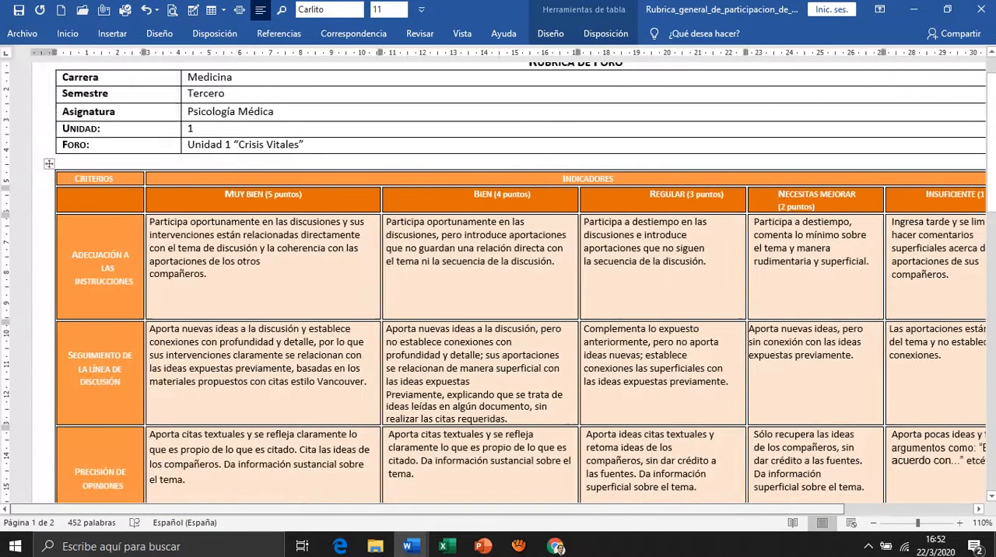
{"action": "scroll", "coordinate": [498, 280], "scroll_direction": "down", "scroll_amount": 4}
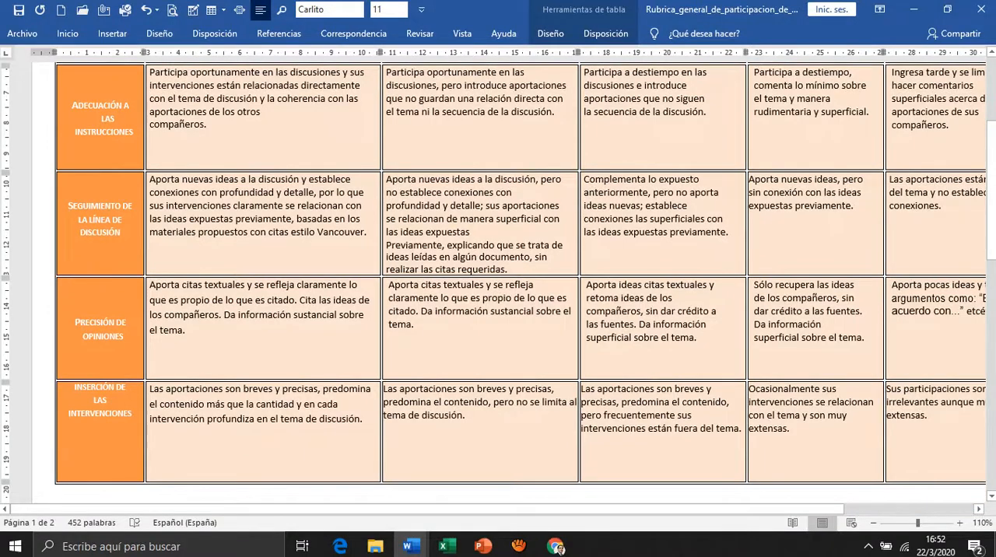
{"action": "scroll", "coordinate": [499, 281], "scroll_direction": "up", "scroll_amount": 2}
{"action": "scroll", "coordinate": [498, 280], "scroll_direction": "down", "scroll_amount": 3}
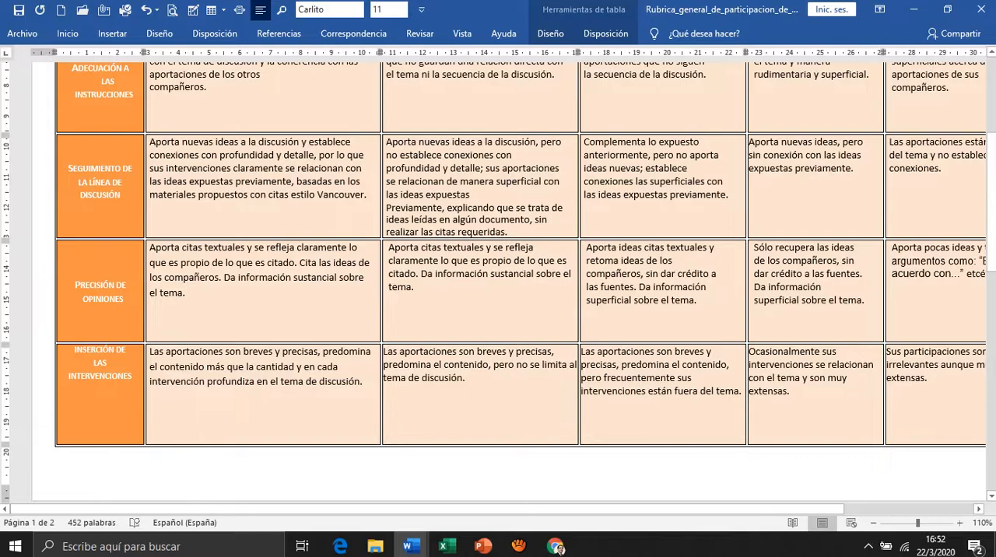
{"action": "scroll", "coordinate": [498, 280], "scroll_direction": "up", "scroll_amount": 3}
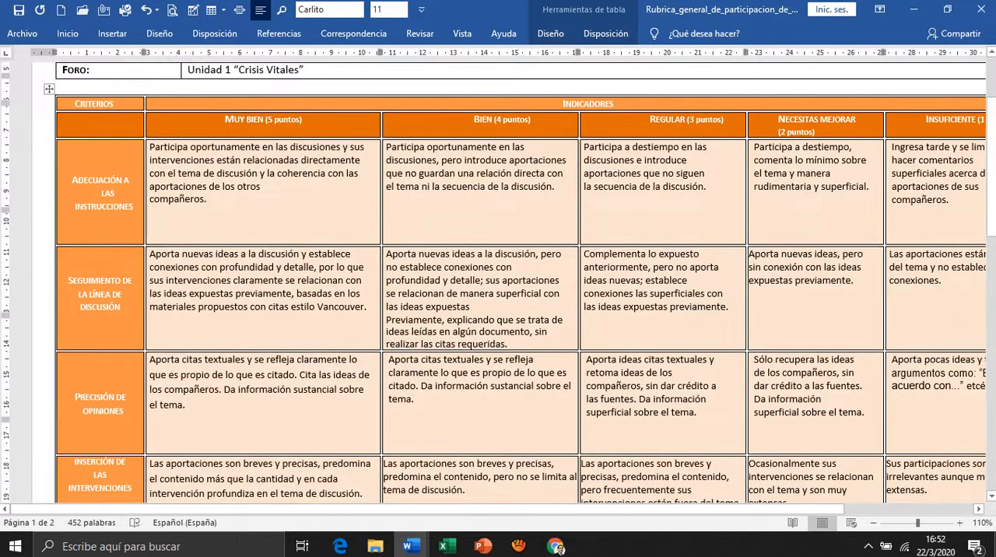
{"action": "scroll", "coordinate": [520, 282], "scroll_direction": "down", "scroll_amount": 1}
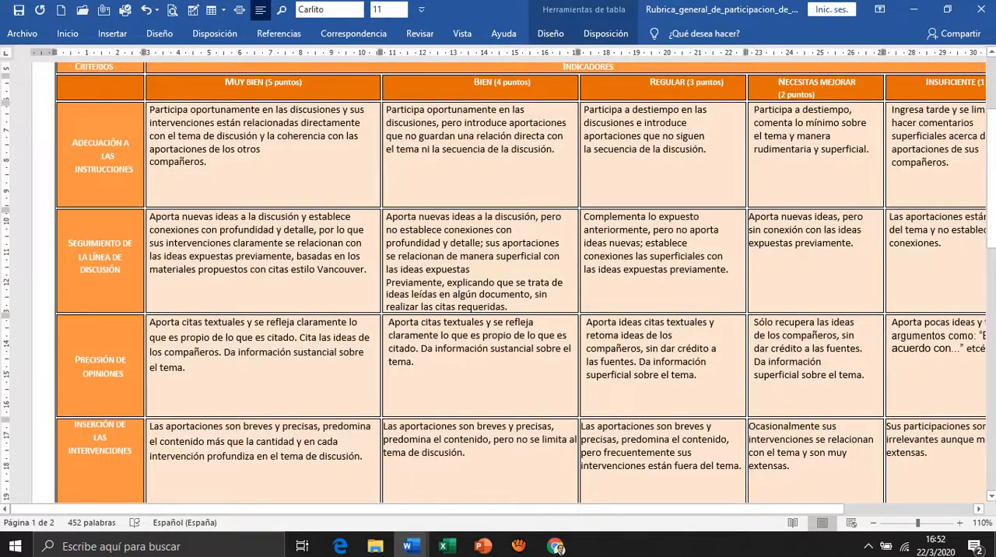
{"action": "left_click", "coordinate": [471, 269]}
{"action": "scroll", "coordinate": [498, 280], "scroll_direction": "right", "scroll_amount": 5}
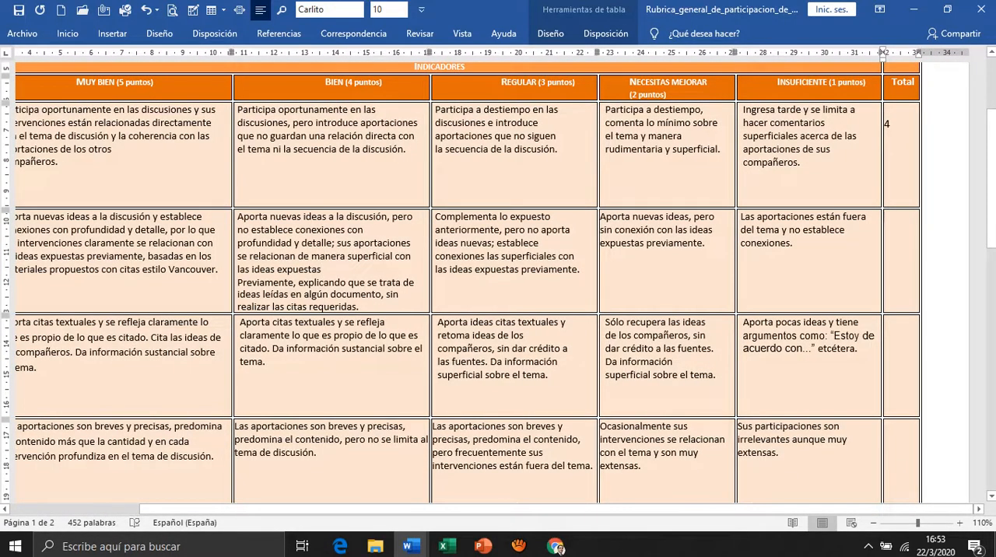
{"action": "type", "text": "4"}
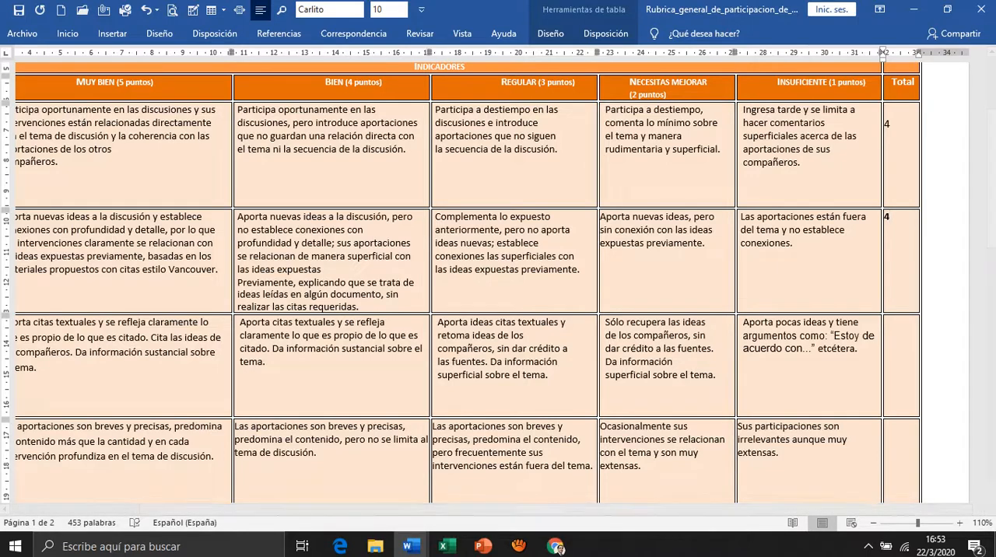
Enter a score of 5 in the Total column for the Precisión de opiniones criterion.
{"action": "left_click_drag", "start_coordinate": [779, 509], "coordinate": [651, 510]}
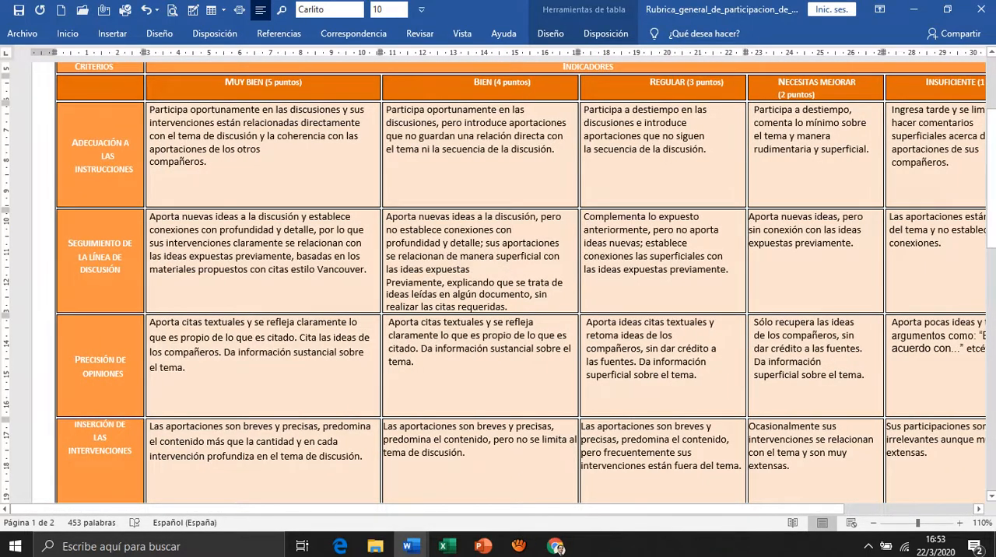
{"action": "scroll", "coordinate": [521, 284], "scroll_direction": "down", "scroll_amount": 1}
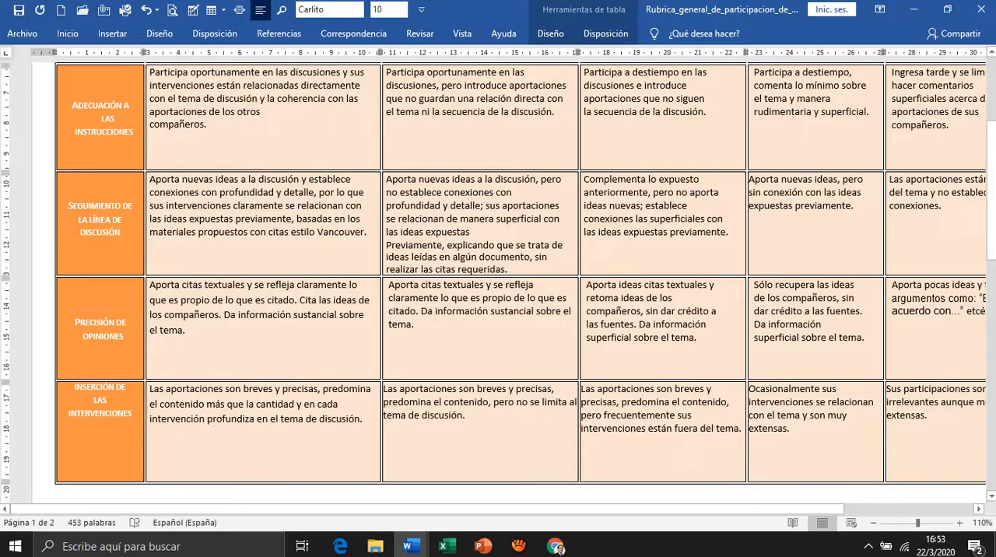
{"action": "scroll", "coordinate": [514, 282], "scroll_direction": "up", "scroll_amount": 3}
{"action": "scroll", "coordinate": [514, 281], "scroll_direction": "down", "scroll_amount": 2}
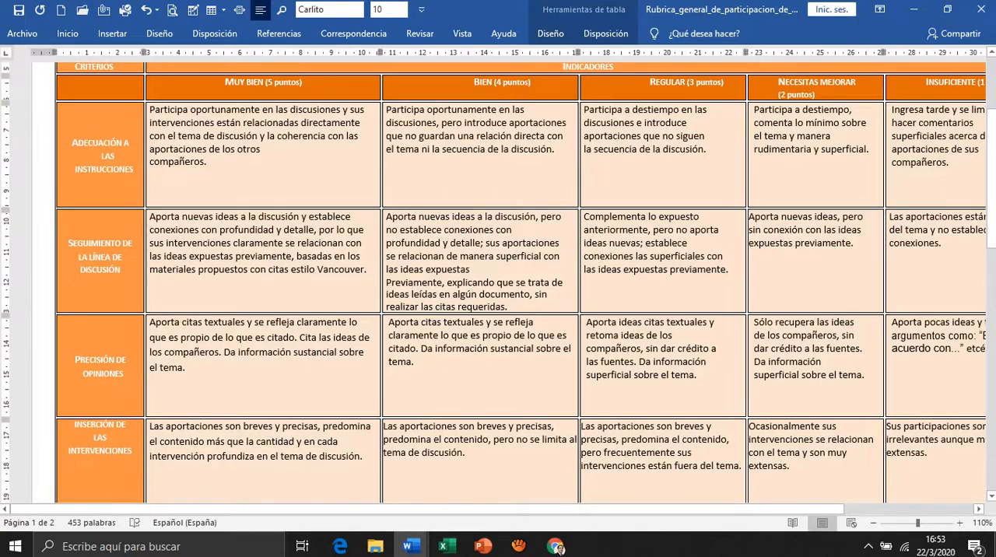
{"action": "scroll", "coordinate": [498, 282], "scroll_direction": "up", "scroll_amount": 1}
{"action": "scroll", "coordinate": [498, 283], "scroll_direction": "down", "scroll_amount": 1}
{"action": "left_click_drag", "start_coordinate": [498, 509], "coordinate": [628, 509]}
{"action": "left_click", "coordinate": [889, 324]}
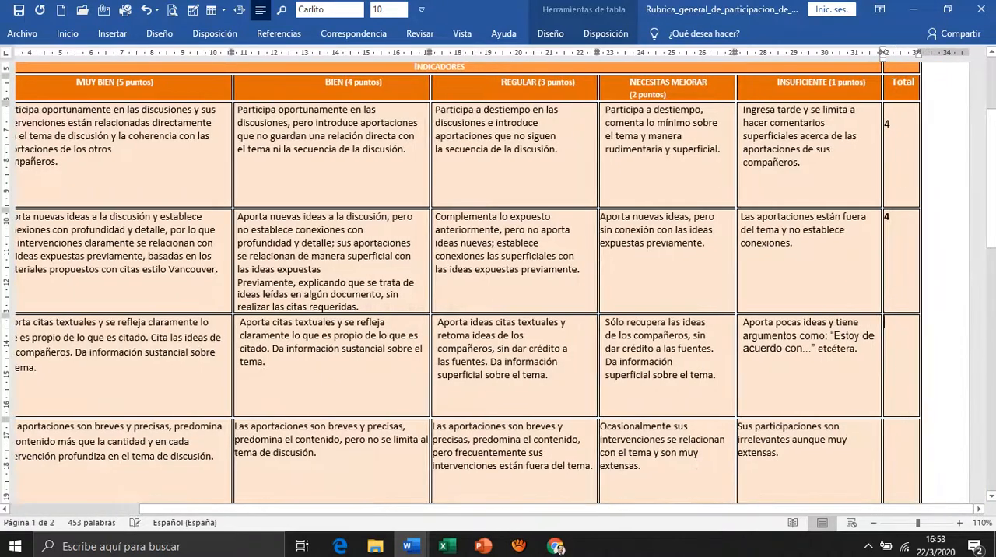
{"action": "type", "text": "5"}
Enter a score of 5 in the Total column for the Inserción de las intervenciones criterion.
{"action": "left_click_drag", "start_coordinate": [623, 510], "coordinate": [495, 509]}
{"action": "scroll", "coordinate": [498, 280], "scroll_direction": "down", "scroll_amount": 2}
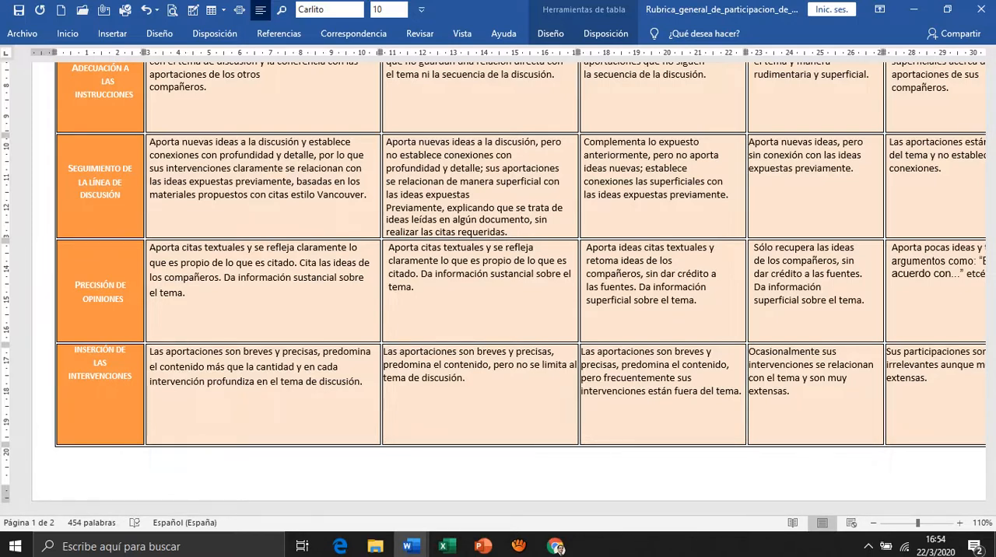
{"action": "double_click", "coordinate": [300, 351]}
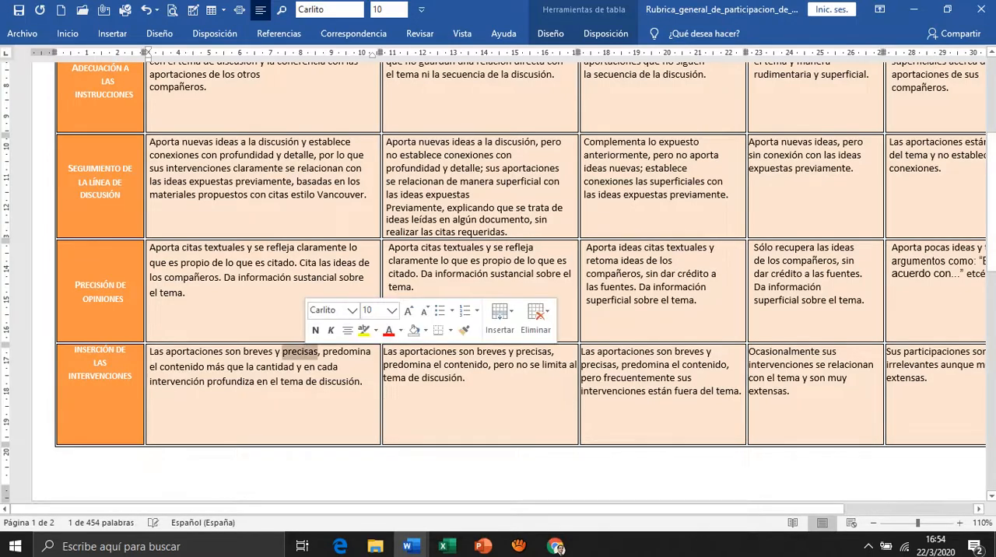
{"action": "left_click", "coordinate": [302, 351]}
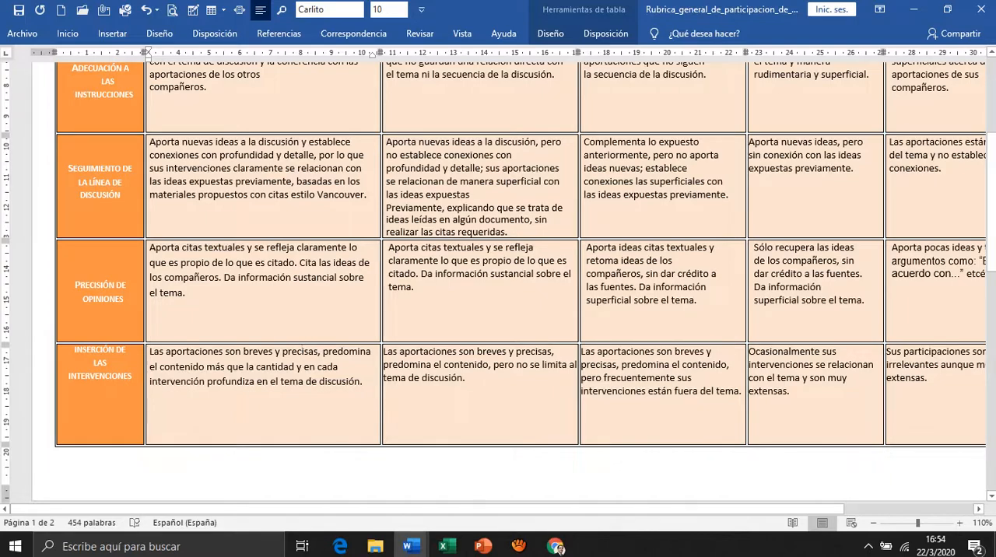
{"action": "scroll", "coordinate": [499, 281], "scroll_direction": "up", "scroll_amount": 2}
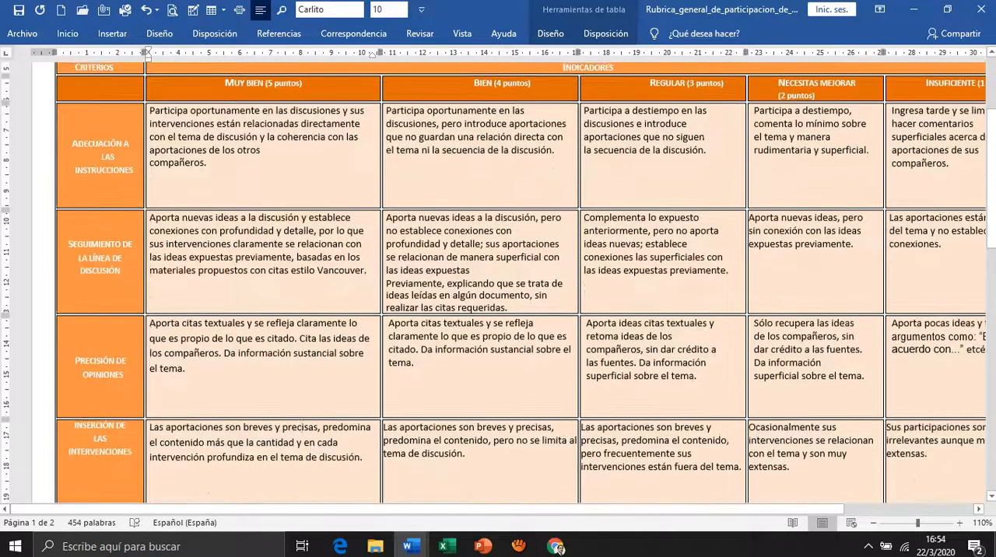
{"action": "scroll", "coordinate": [498, 280], "scroll_direction": "down", "scroll_amount": 1}
{"action": "scroll", "coordinate": [499, 280], "scroll_direction": "right", "scroll_amount": 4}
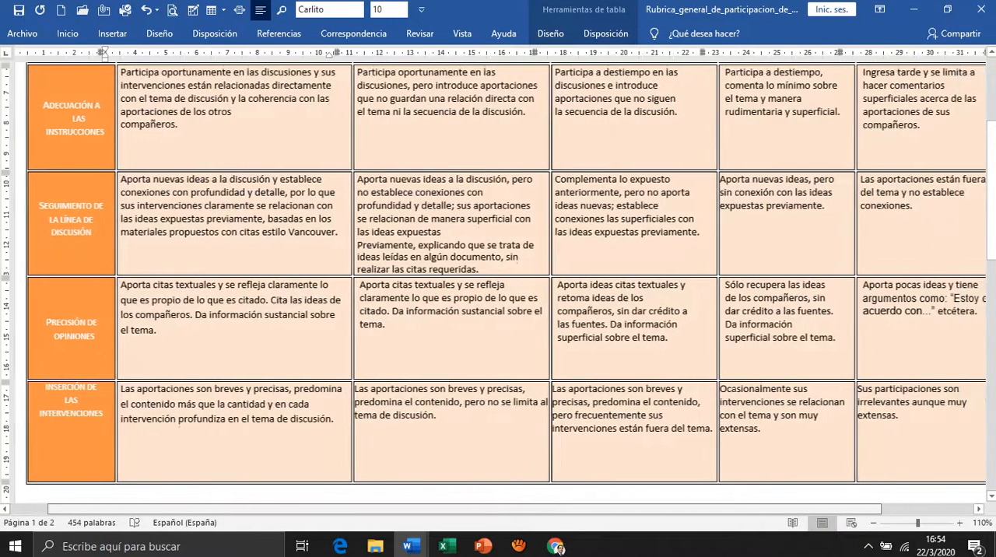
{"action": "left_click", "coordinate": [895, 397]}
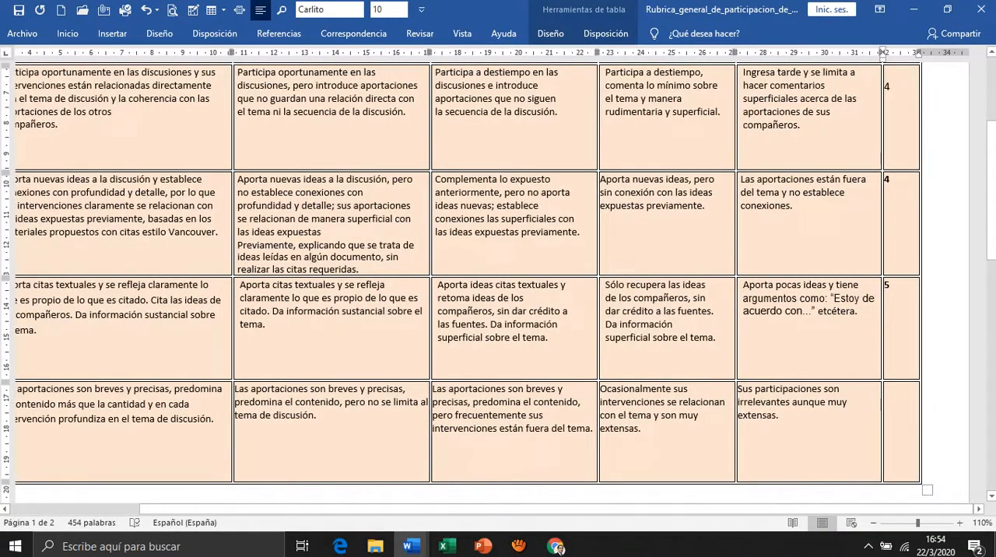
{"action": "type", "text": "5"}
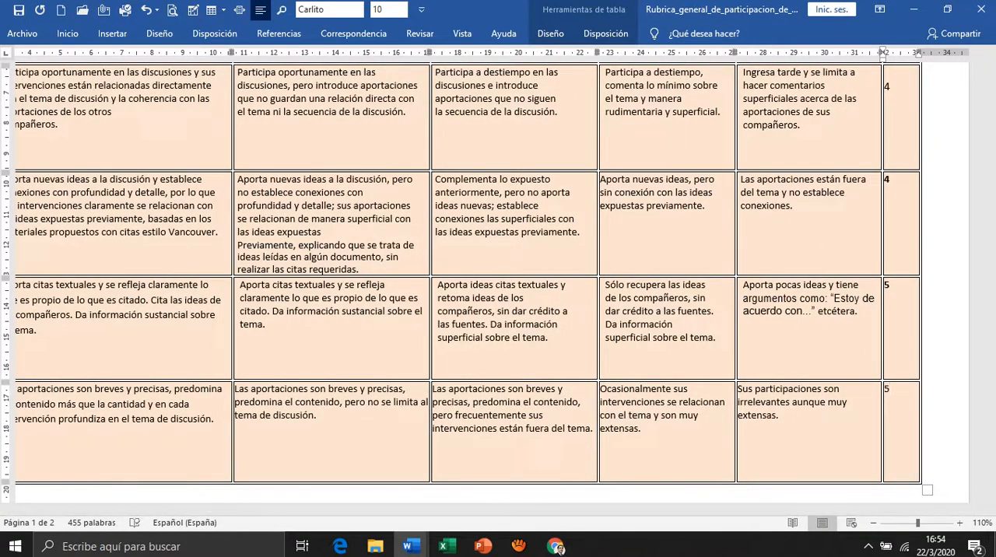
Review the completed rubric, comparing each criterion's performance-level descriptions with the scores in the Total column.
{"action": "scroll", "coordinate": [499, 280], "scroll_direction": "up", "scroll_amount": 3}
{"action": "scroll", "coordinate": [498, 280], "scroll_direction": "down", "scroll_amount": 1}
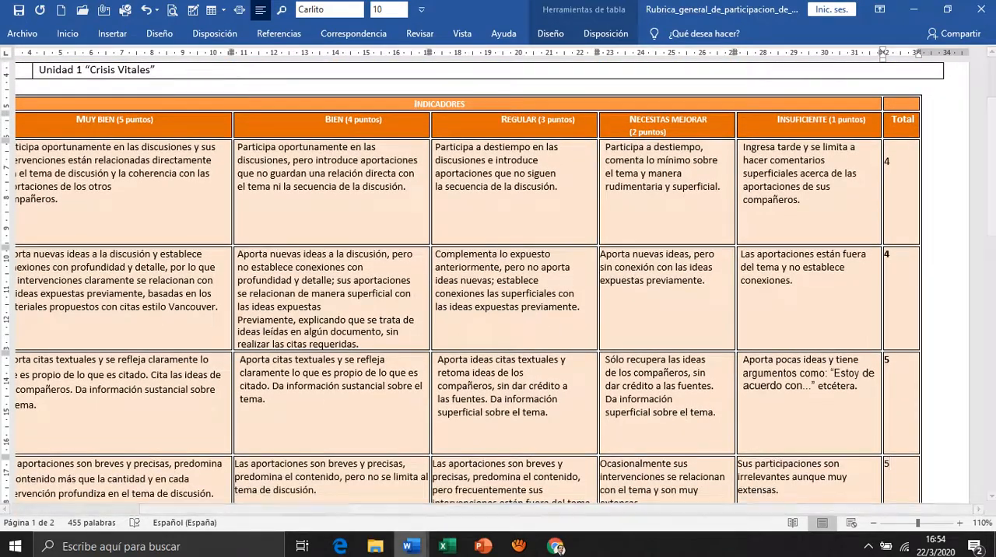
{"action": "left_click_drag", "start_coordinate": [418, 509], "coordinate": [306, 509]}
{"action": "left_click", "coordinate": [306, 494]}
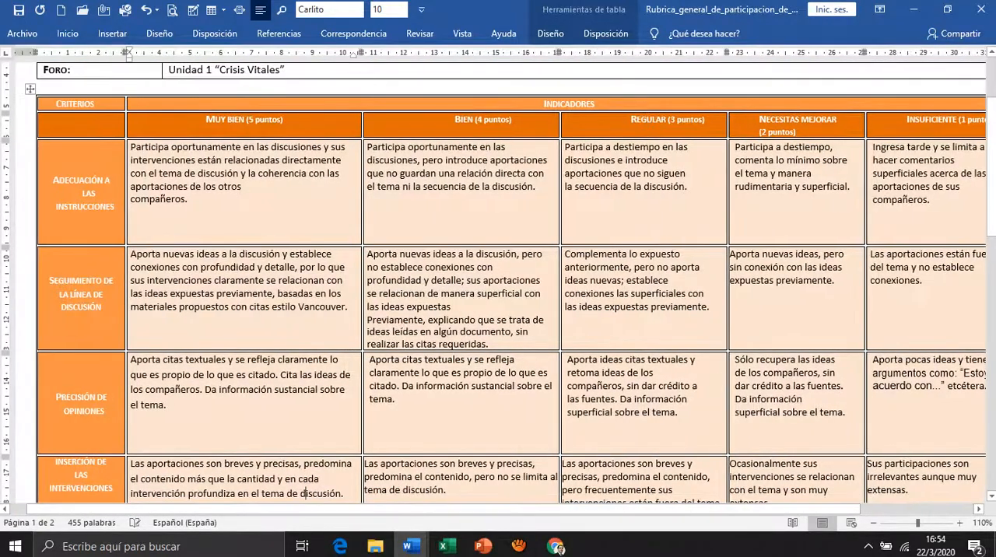
{"action": "scroll", "coordinate": [511, 281], "scroll_direction": "down", "scroll_amount": 2}
{"action": "scroll", "coordinate": [510, 282], "scroll_direction": "up", "scroll_amount": 1}
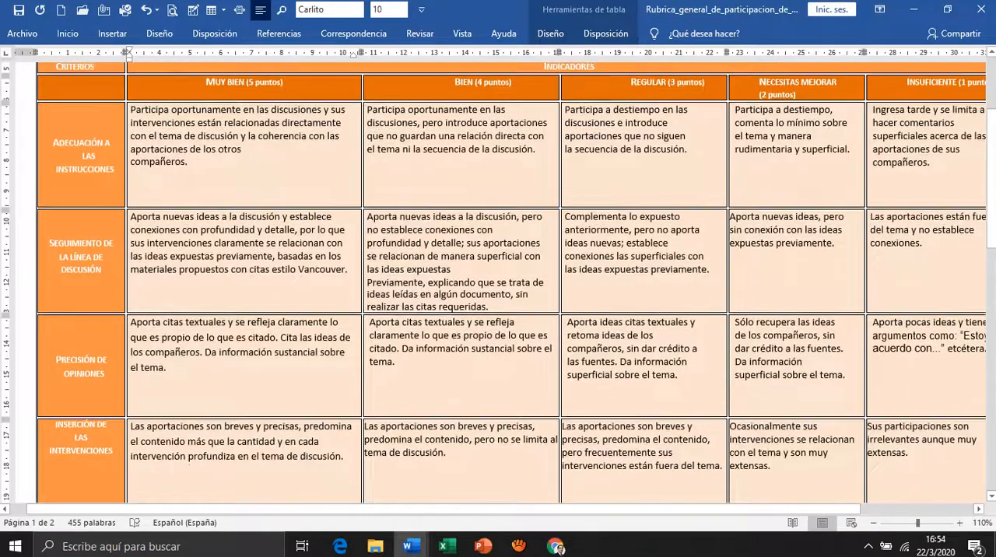
{"action": "scroll", "coordinate": [305, 457], "scroll_direction": "up", "scroll_amount": 1}
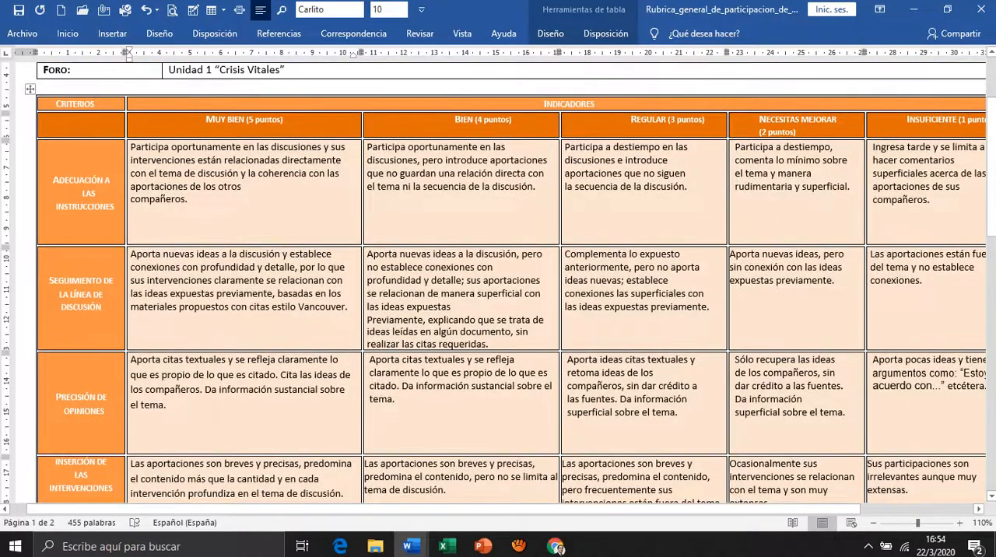
{"action": "scroll", "coordinate": [304, 381], "scroll_direction": "down", "scroll_amount": 3}
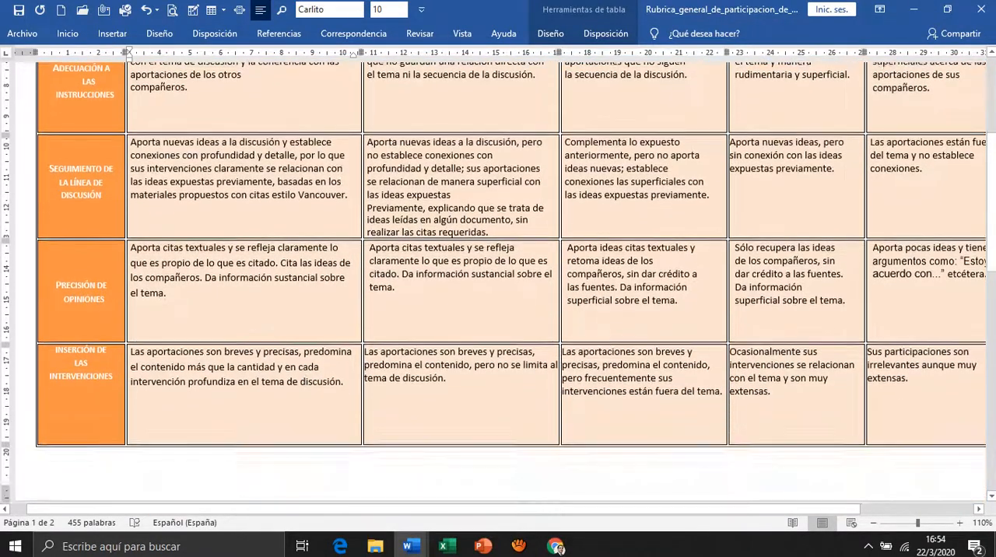
{"action": "left_click_drag", "start_coordinate": [810, 510], "coordinate": [924, 509]}
{"action": "scroll", "coordinate": [498, 280], "scroll_direction": "up", "scroll_amount": 2}
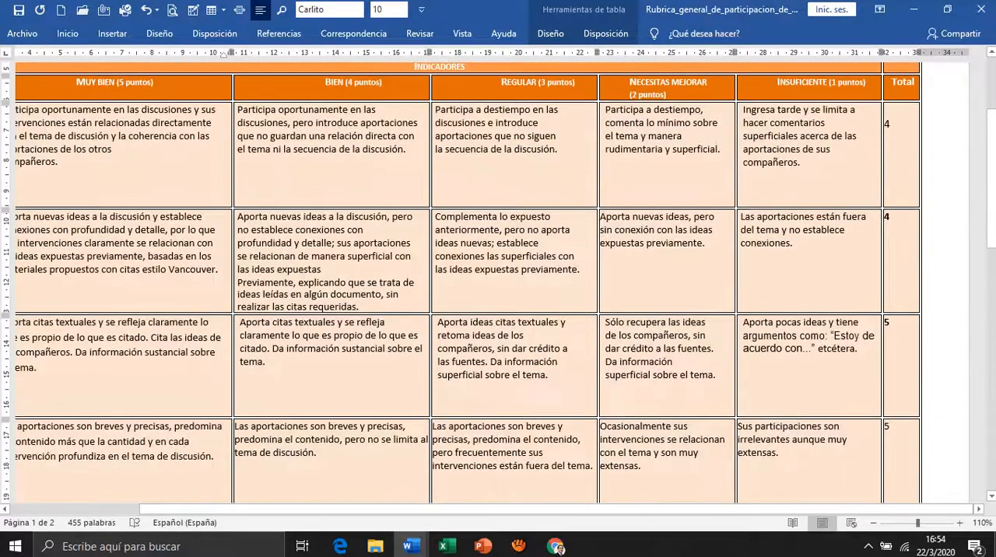
{"action": "scroll", "coordinate": [498, 280], "scroll_direction": "down", "scroll_amount": 1}
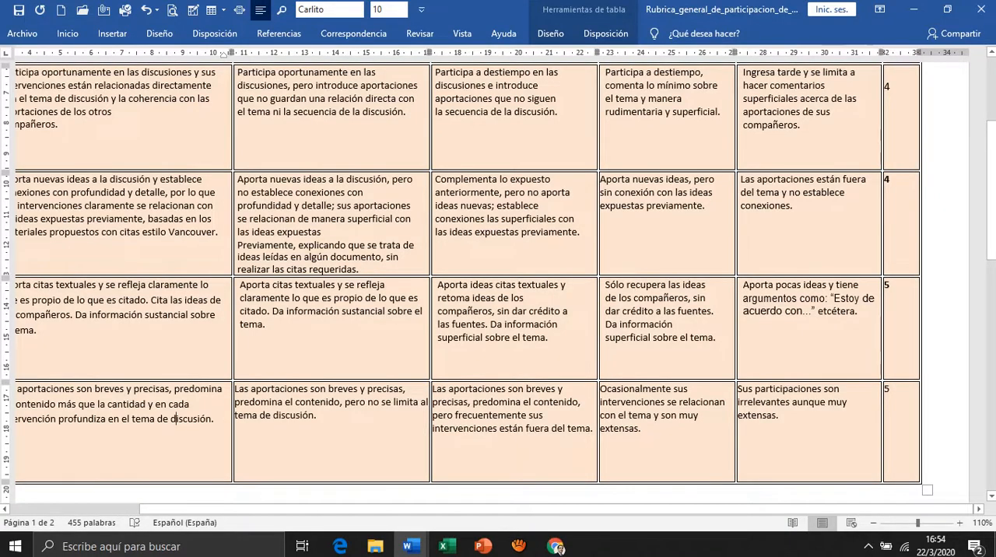
{"action": "left_click", "coordinate": [891, 390]}
{"action": "scroll", "coordinate": [498, 280], "scroll_direction": "down", "scroll_amount": 1}
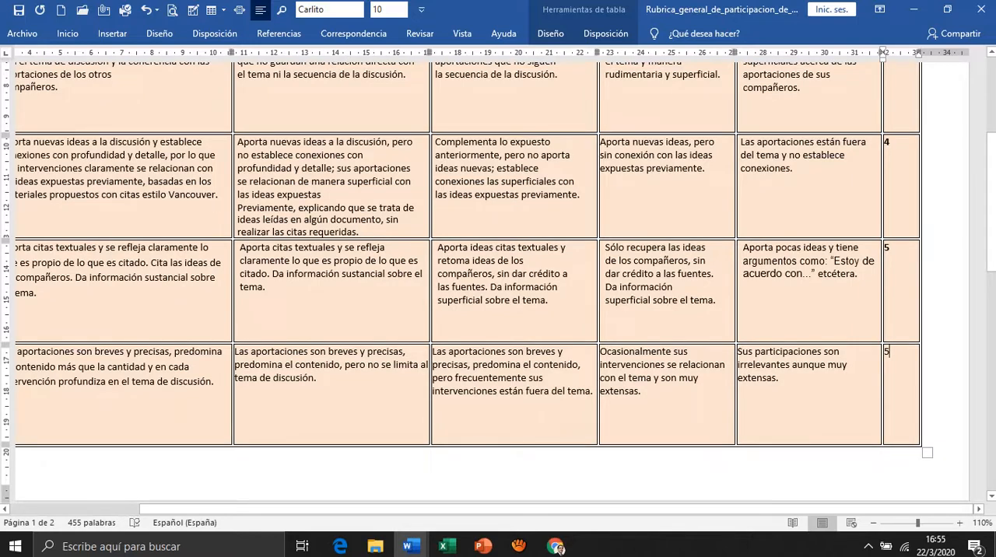
{"action": "scroll", "coordinate": [498, 280], "scroll_direction": "up", "scroll_amount": 2}
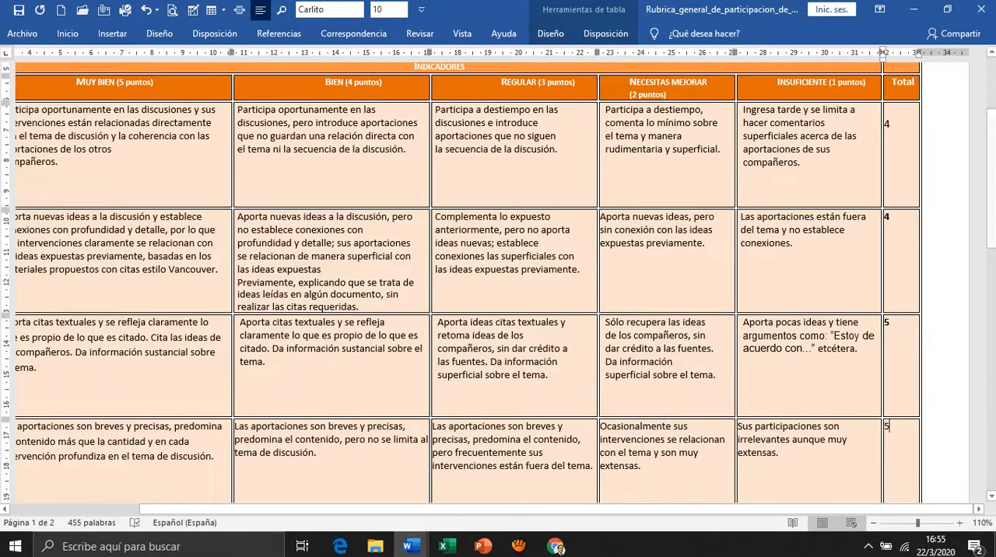
{"action": "scroll", "coordinate": [498, 280], "scroll_direction": "left", "scroll_amount": 3}
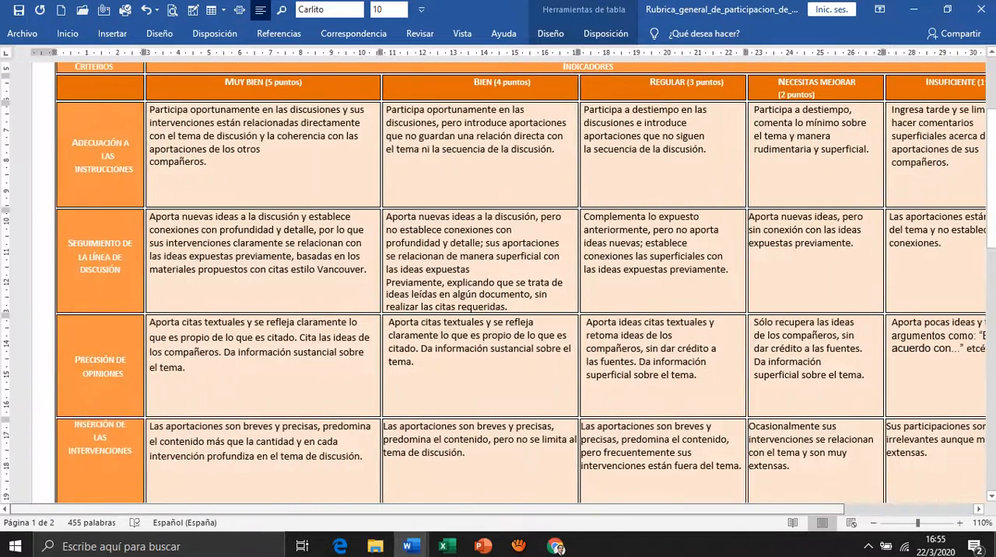
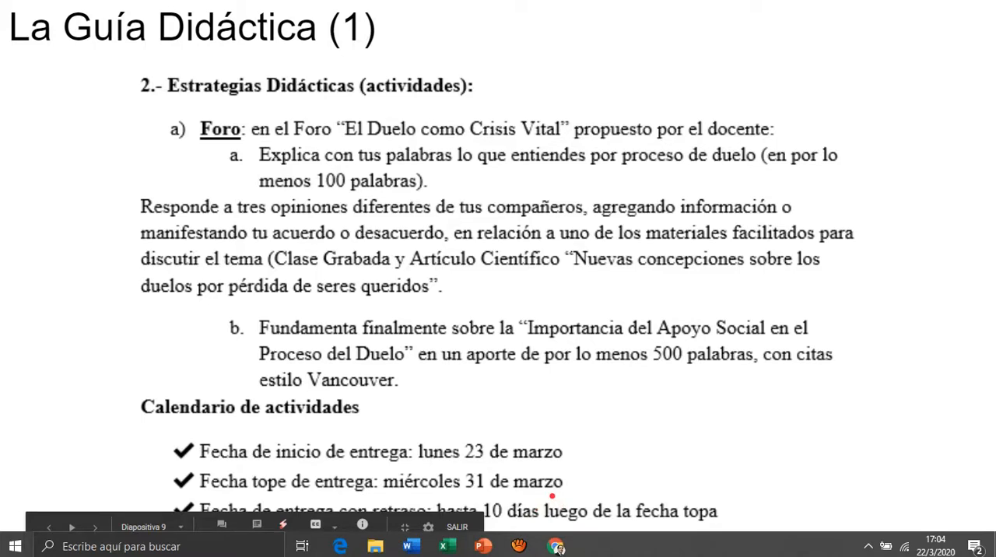
{"action": "left_click", "coordinate": [519, 546]}
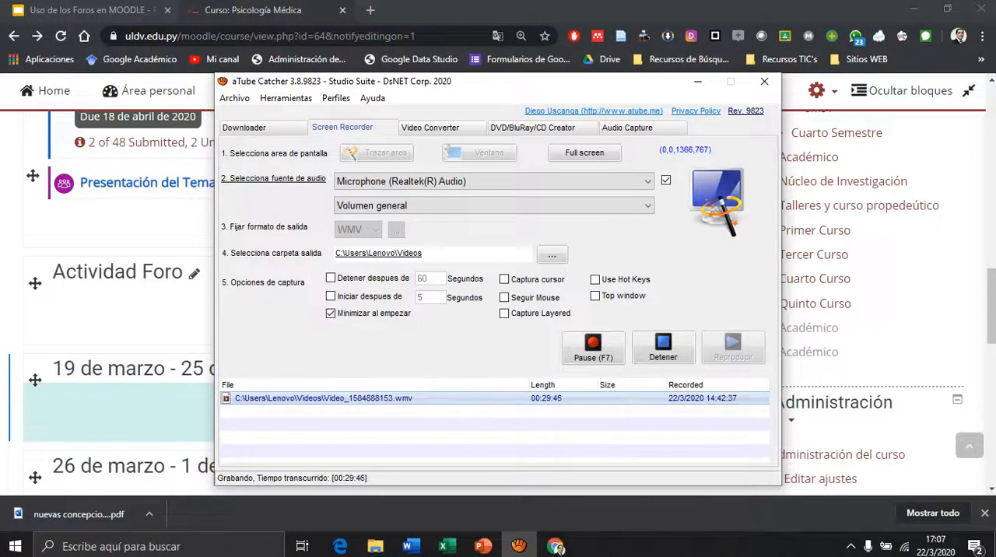
{"action": "left_click", "coordinate": [698, 81]}
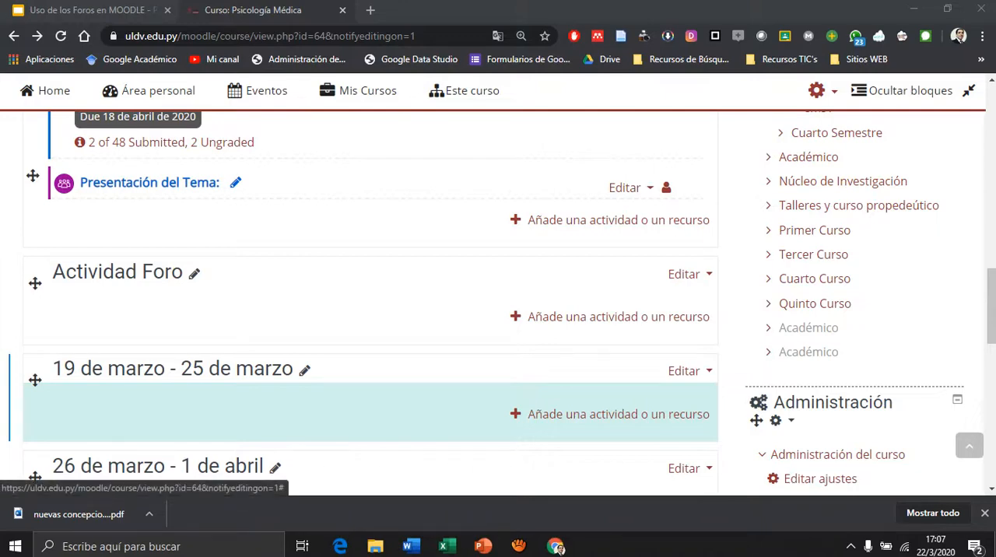
Add a new Archivo resource to the Actividad Foro section of the Psicología Médica course.
{"action": "left_click", "coordinate": [619, 414]}
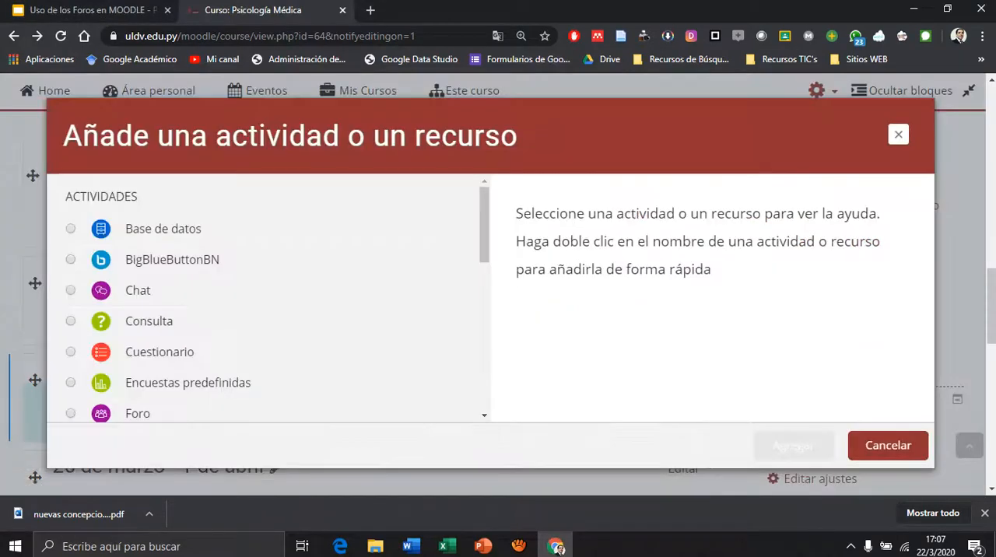
{"action": "scroll", "coordinate": [269, 299], "scroll_direction": "down", "scroll_amount": 4}
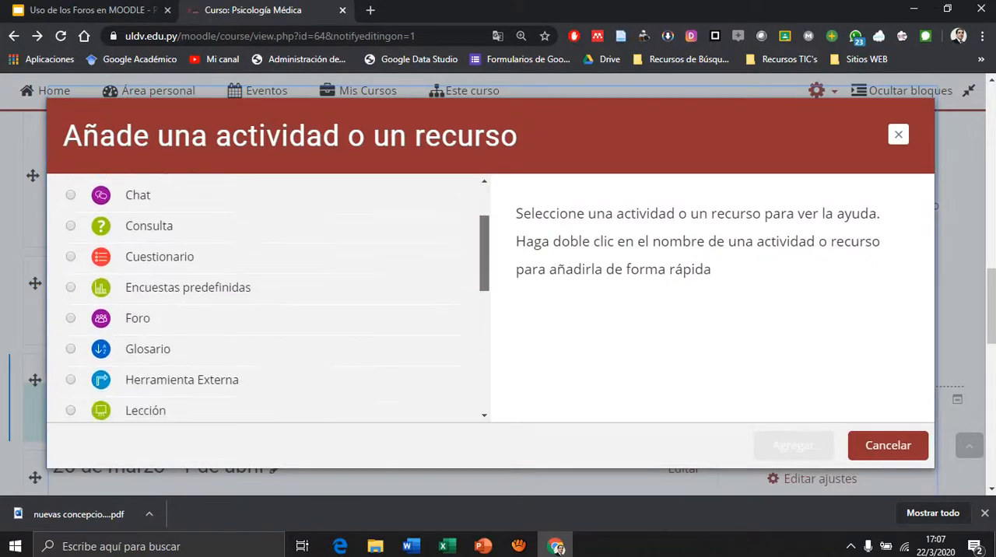
{"action": "scroll", "coordinate": [269, 299], "scroll_direction": "down", "scroll_amount": 2}
{"action": "left_click_drag", "start_coordinate": [484, 350], "coordinate": [485, 352]}
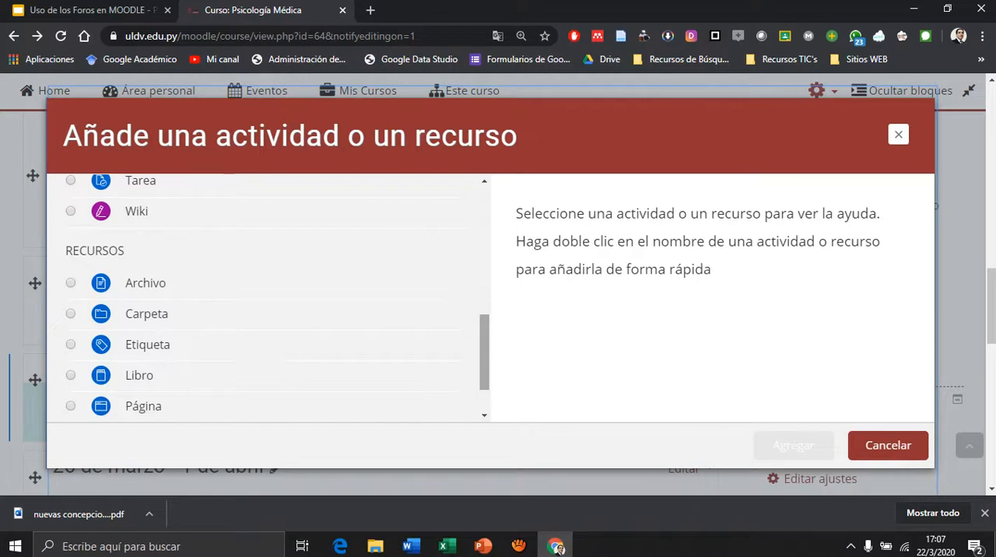
{"action": "left_click", "coordinate": [145, 283]}
{"action": "left_click", "coordinate": [794, 446]}
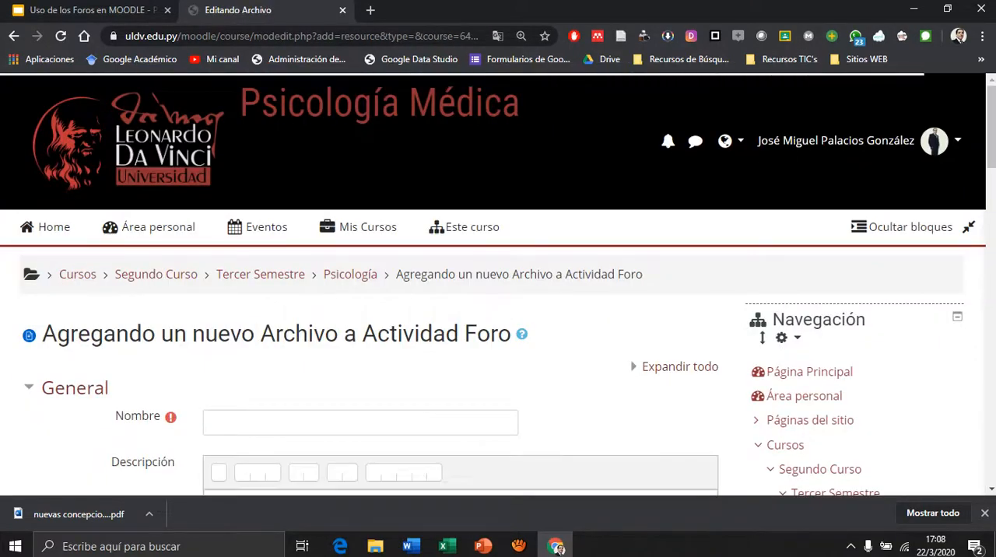
Name the new file resource "Guía Didáctica Unidad 1".
{"action": "scroll", "coordinate": [360, 285], "scroll_direction": "down", "scroll_amount": 2}
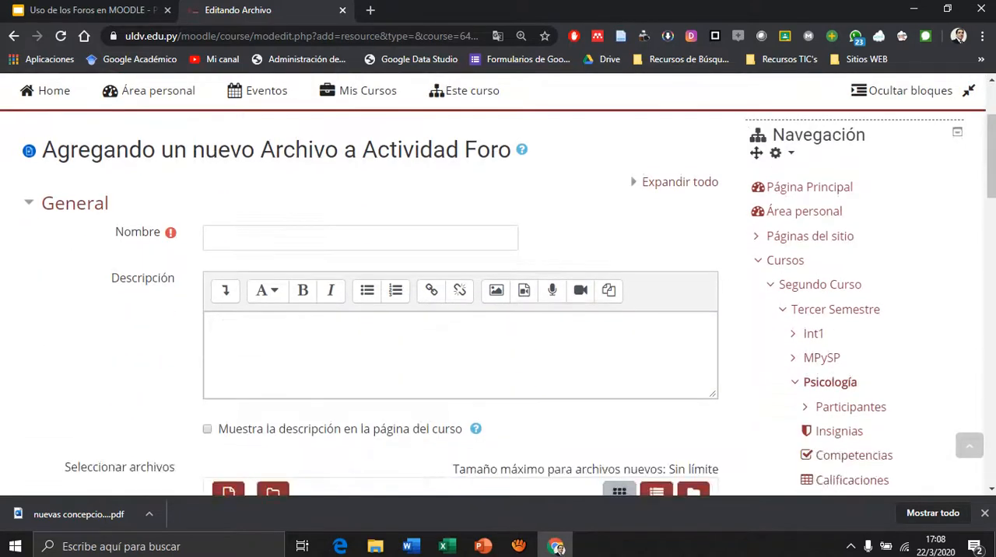
{"action": "left_click", "coordinate": [360, 237]}
{"action": "type", "text": "Guía Didáctica"}
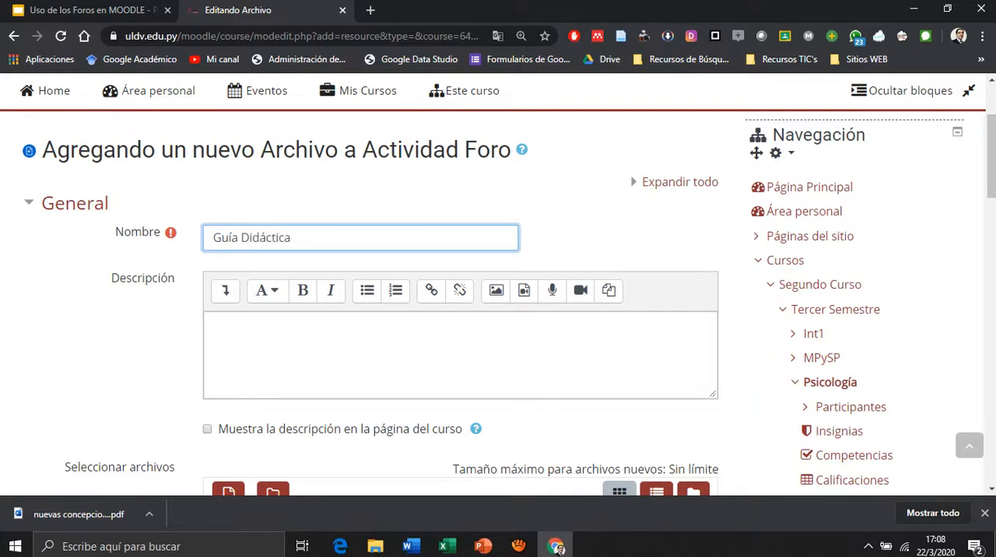
{"action": "type", "text": " Unidad 1"}
Upload the Word document "Propuesta Didáctica Virtual" from the computer as the resource's file.
{"action": "scroll", "coordinate": [498, 304], "scroll_direction": "down", "scroll_amount": 4}
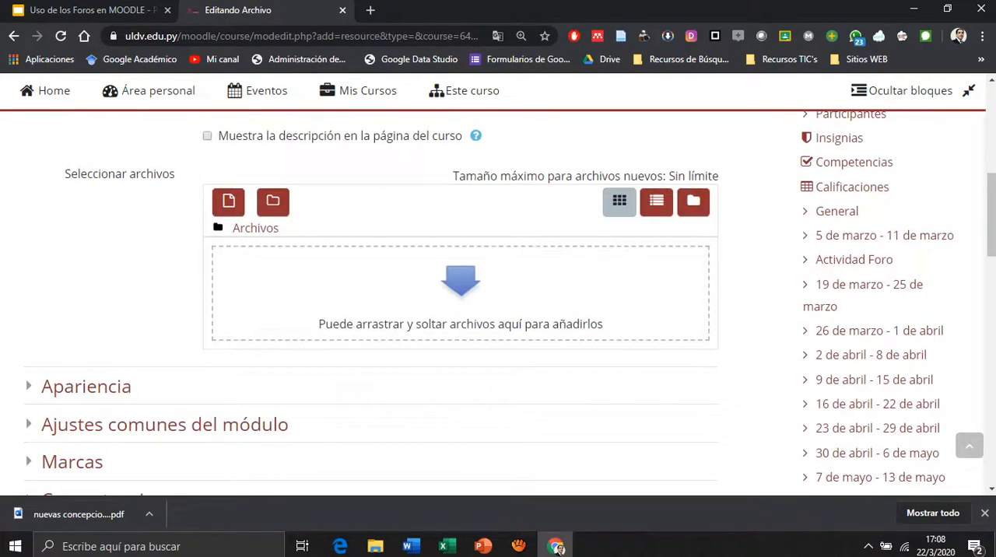
{"action": "left_click", "coordinate": [461, 282]}
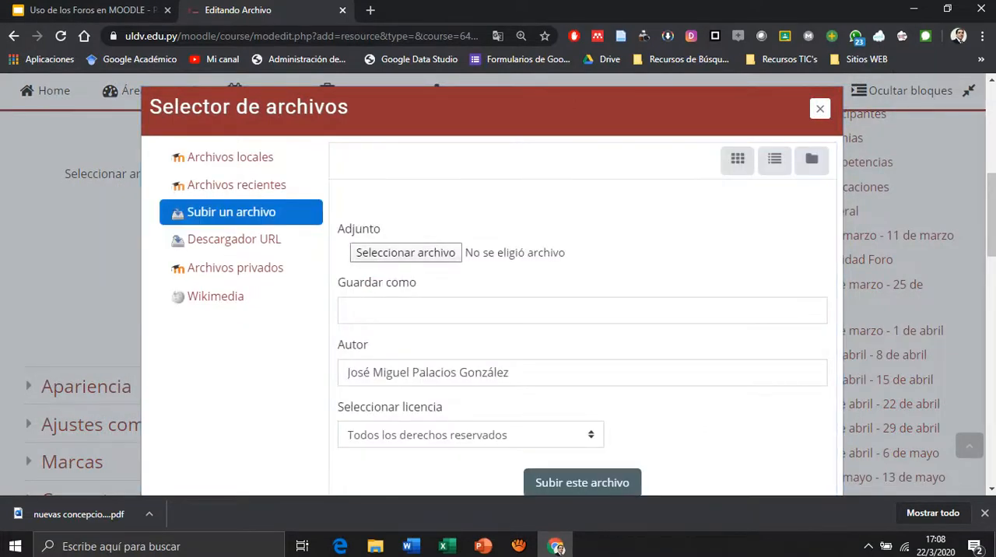
{"action": "left_click", "coordinate": [406, 253]}
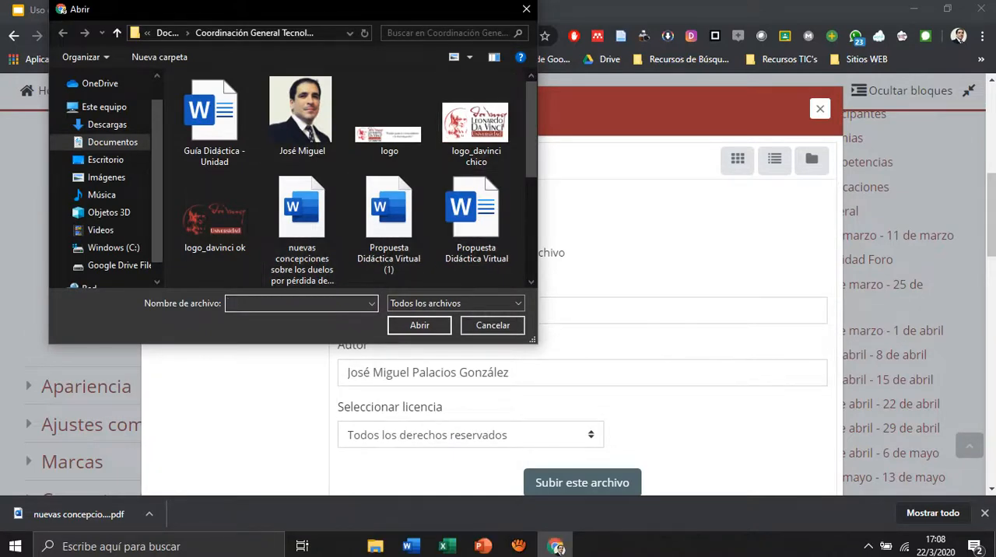
{"action": "scroll", "coordinate": [476, 187], "scroll_direction": "down", "scroll_amount": 1}
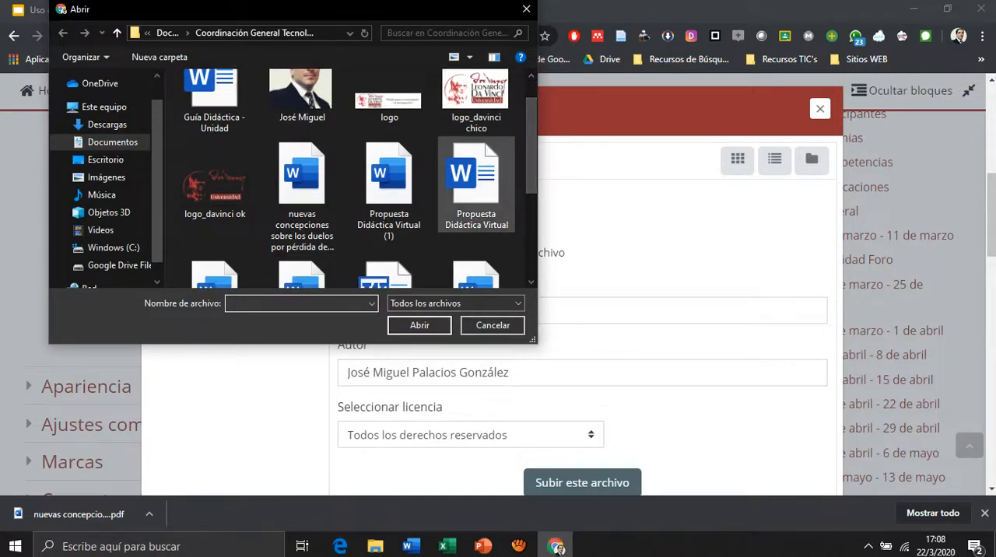
{"action": "left_click", "coordinate": [476, 183]}
{"action": "scroll", "coordinate": [477, 172], "scroll_direction": "down", "scroll_amount": 3}
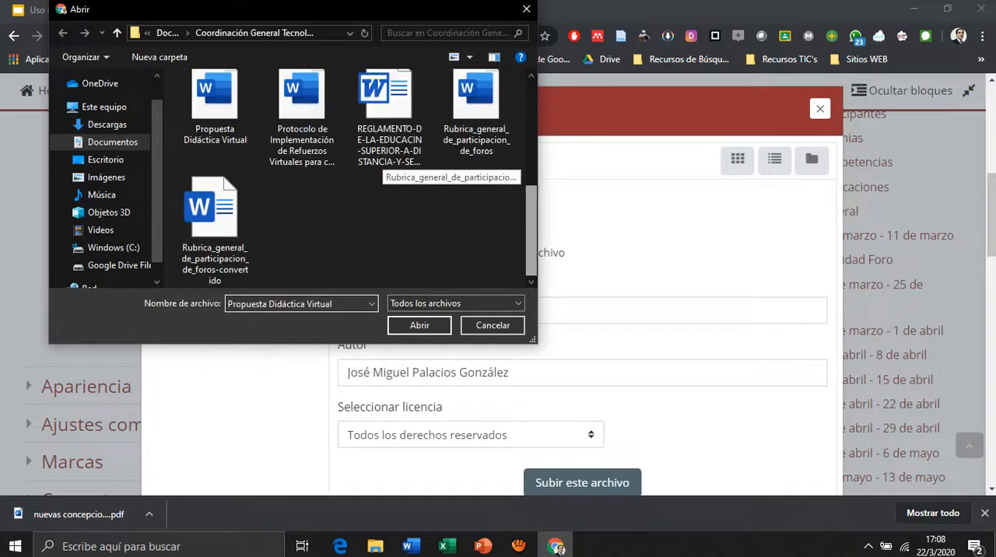
{"action": "scroll", "coordinate": [468, 163], "scroll_direction": "up", "scroll_amount": 3}
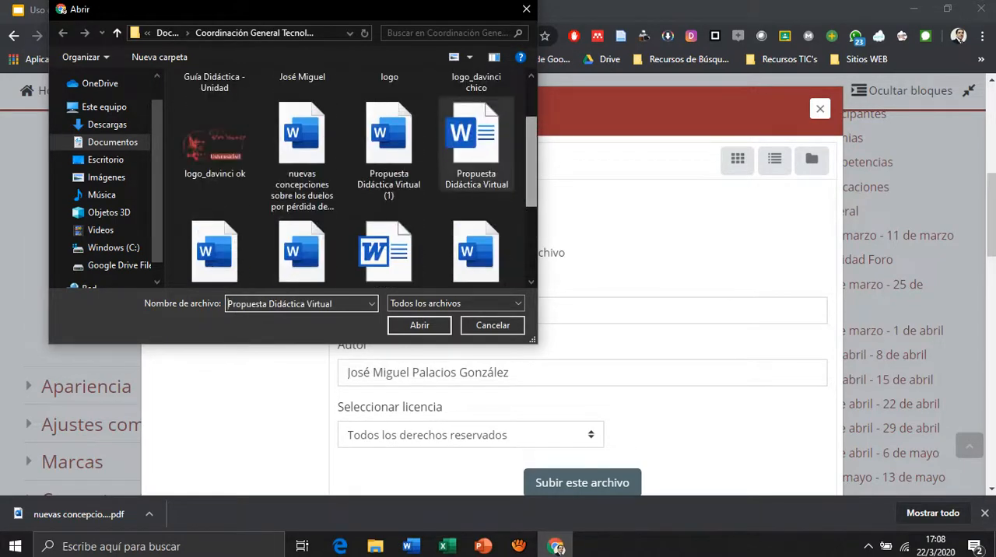
{"action": "left_click", "coordinate": [420, 325]}
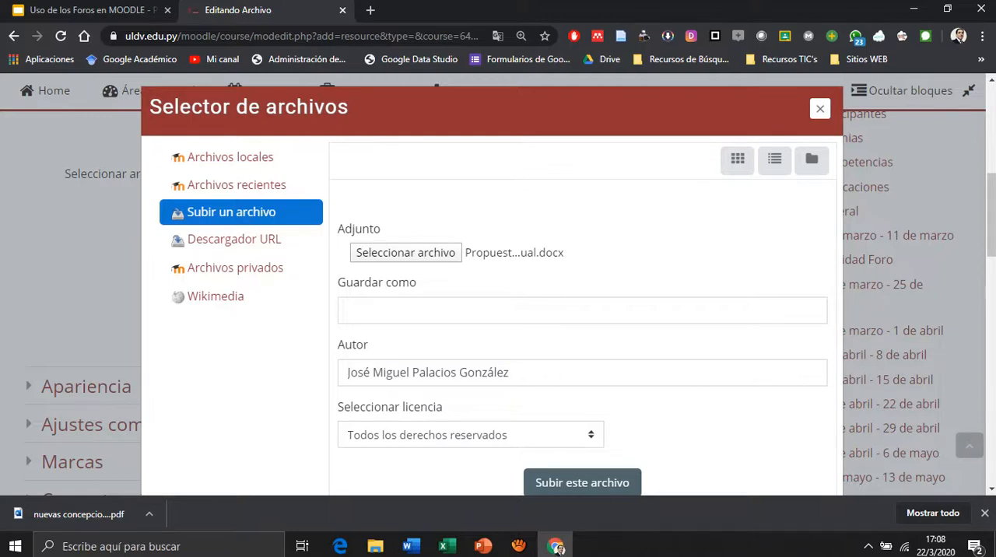
{"action": "left_click", "coordinate": [582, 483]}
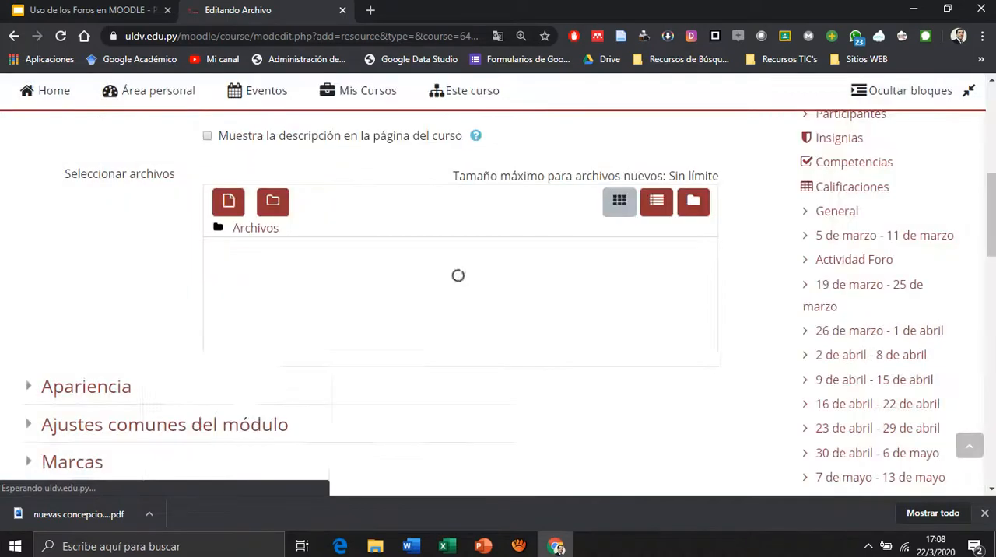
Save the Guía Didáctica Unidad 1 resource and return to the course page.
{"action": "scroll", "coordinate": [459, 295], "scroll_direction": "up", "scroll_amount": 3}
{"action": "scroll", "coordinate": [460, 296], "scroll_direction": "down", "scroll_amount": 4}
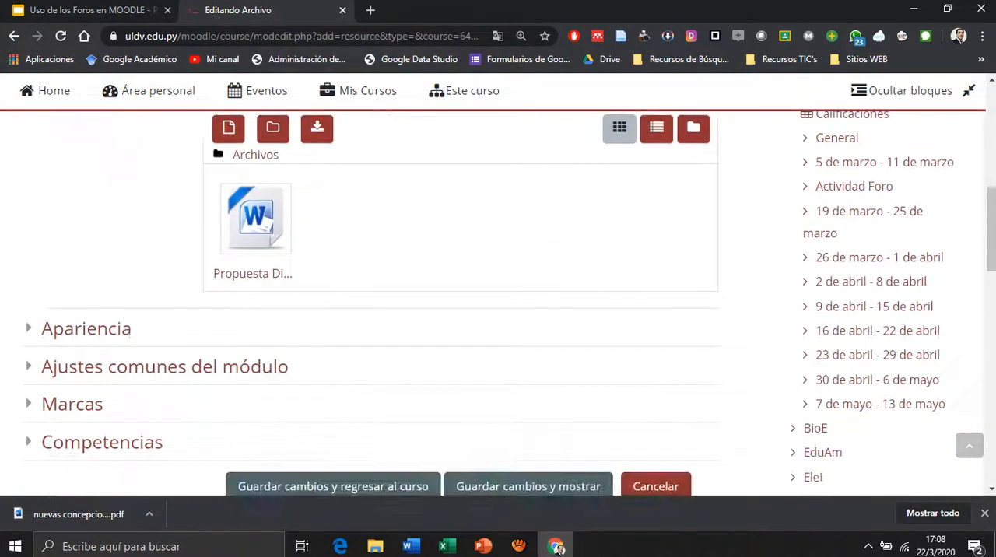
{"action": "scroll", "coordinate": [333, 414], "scroll_direction": "down", "scroll_amount": 1}
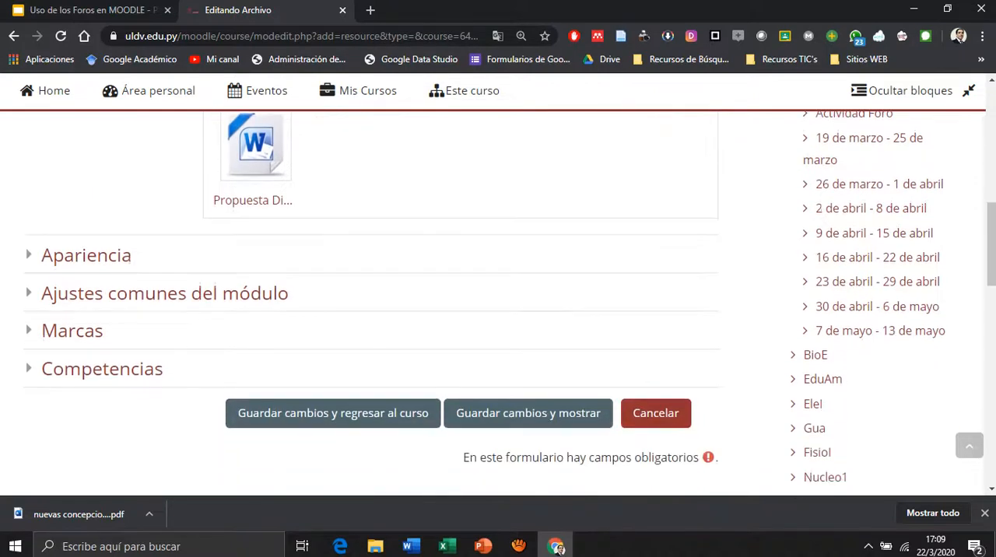
{"action": "left_click", "coordinate": [333, 413]}
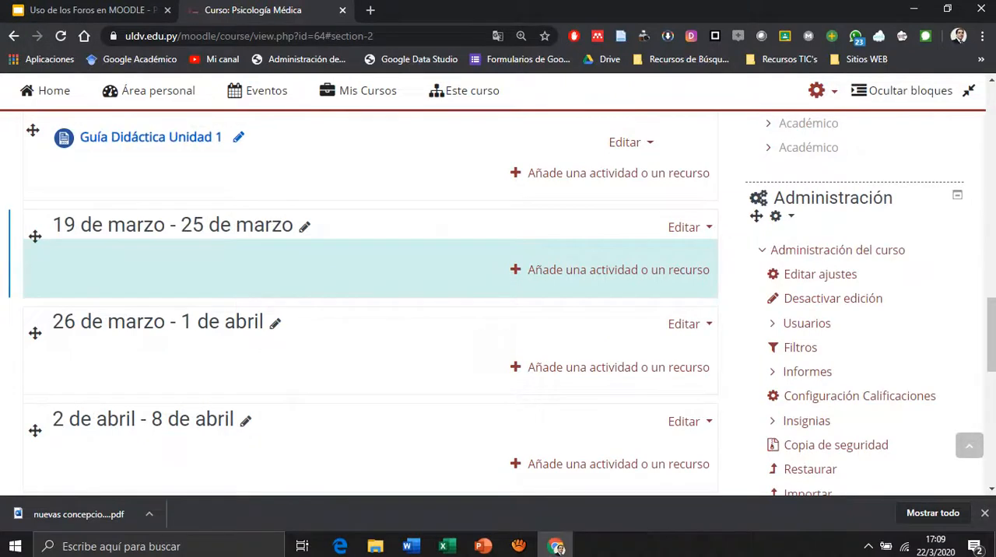
Add another Archivo resource to the Actividad Foro section, below Guía Didáctica Unidad 1.
{"action": "scroll", "coordinate": [370, 303], "scroll_direction": "up", "scroll_amount": 1}
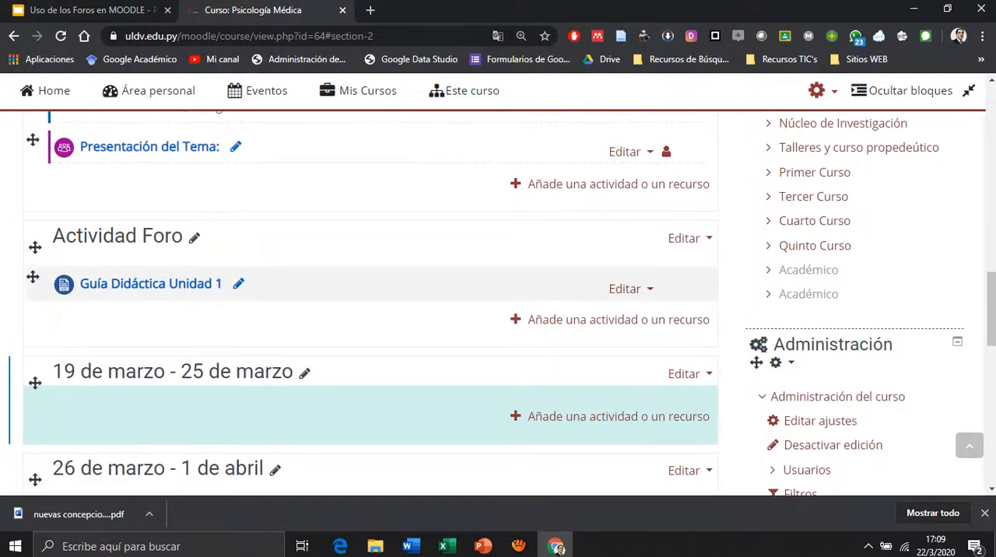
{"action": "left_click", "coordinate": [618, 320]}
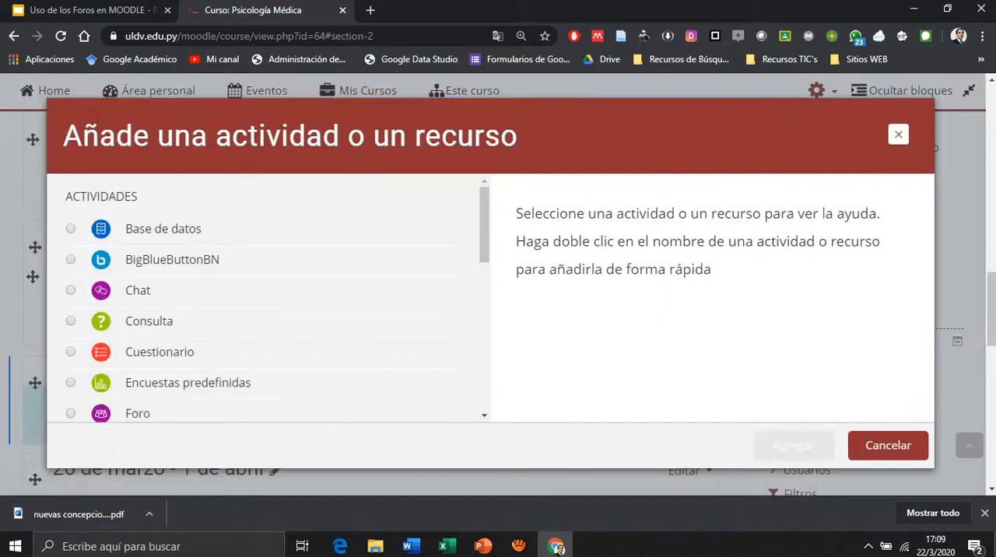
{"action": "scroll", "coordinate": [268, 300], "scroll_direction": "down", "scroll_amount": 5}
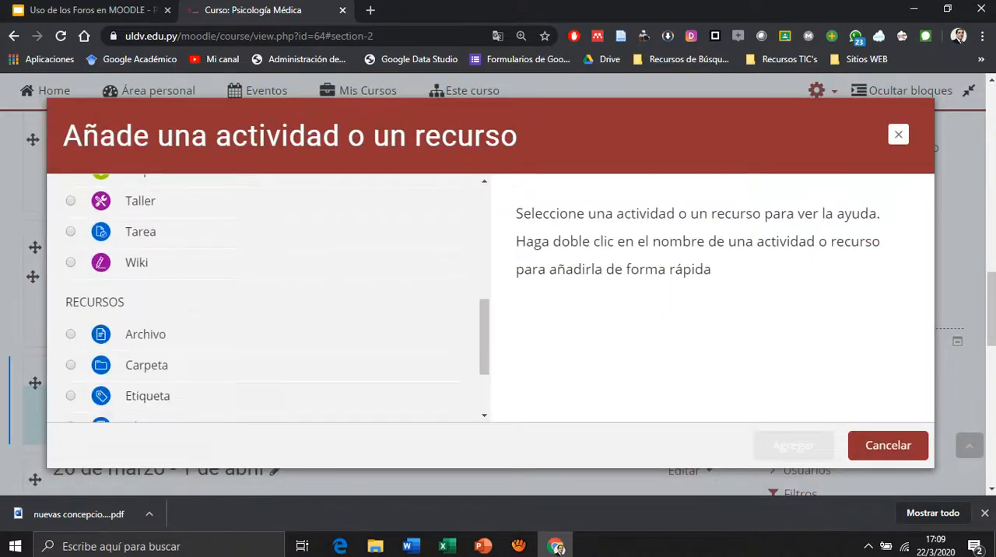
{"action": "left_click", "coordinate": [146, 335]}
{"action": "left_click", "coordinate": [793, 446]}
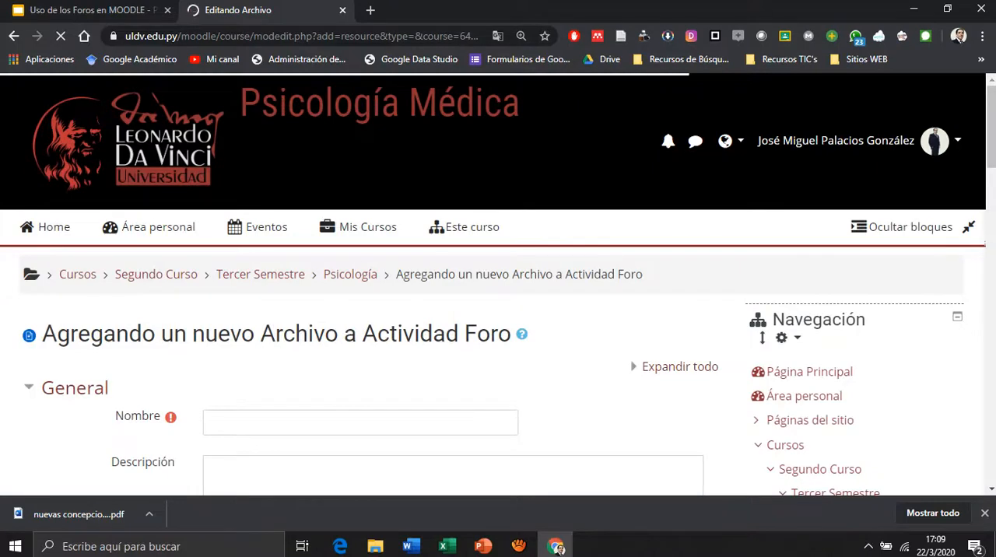
Name the second file resource "Rúbrica de Evaluación del Foro".
{"action": "type", "text": "R"}
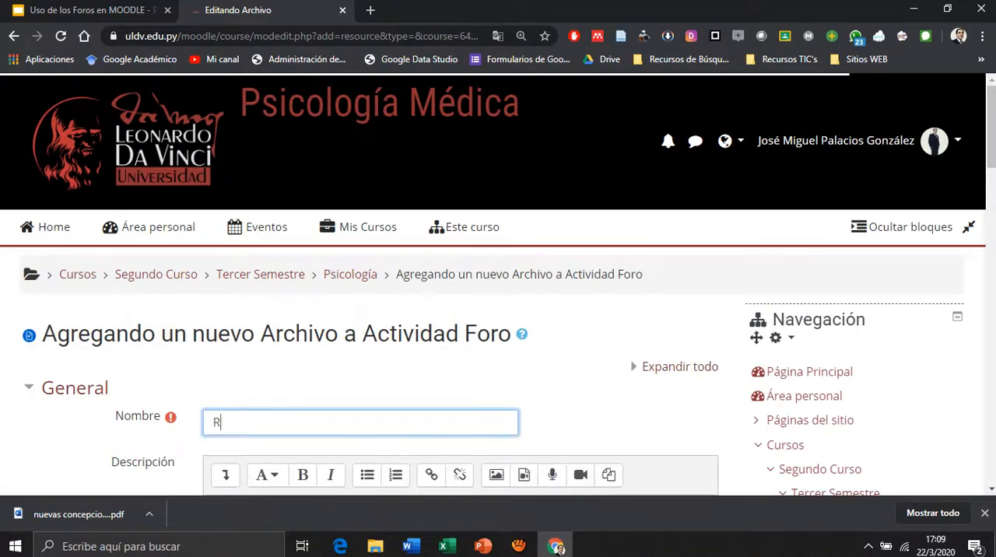
{"action": "type", "text": "úbrica de"}
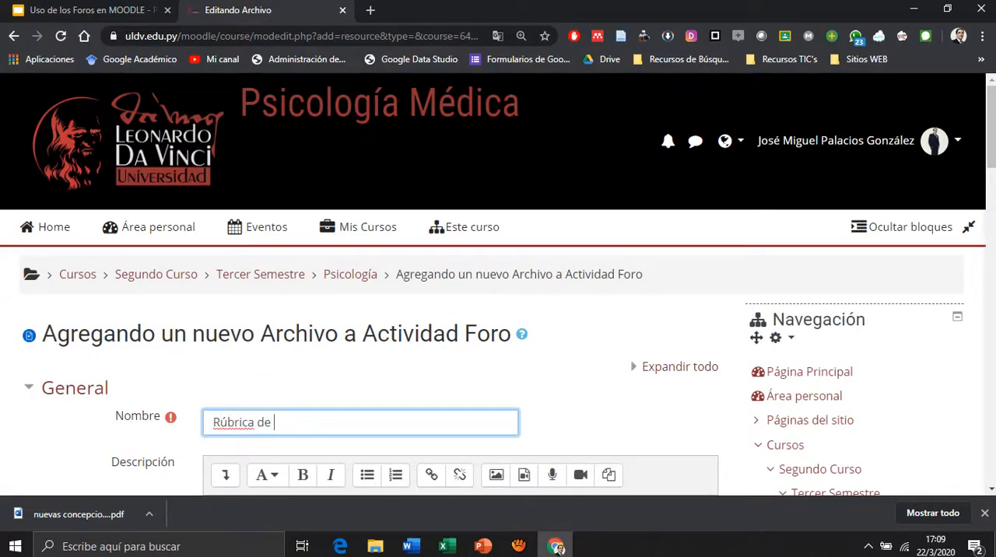
{"action": "type", "text": " Evaluación del Fro"}
{"action": "key", "text": "BackSpace"}
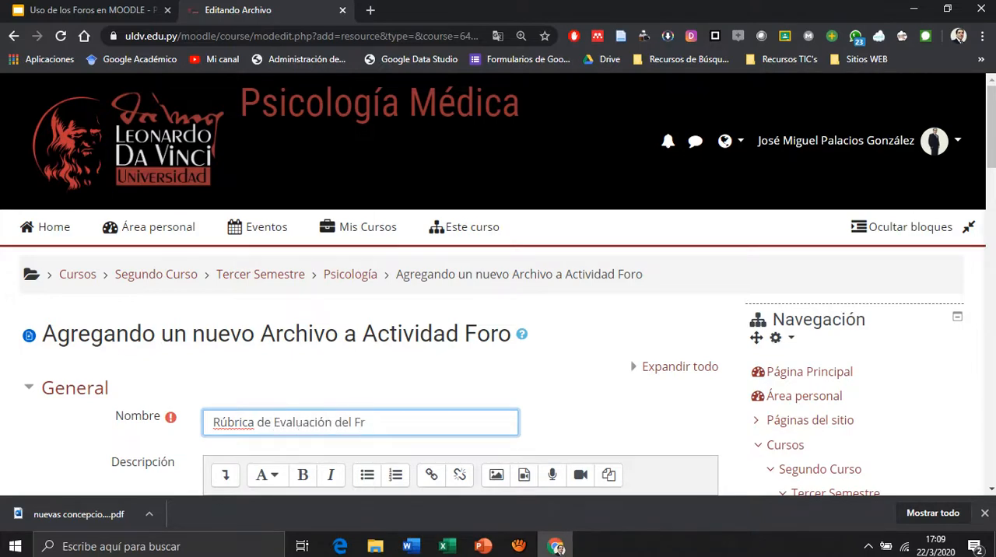
{"action": "type", "text": "oro"}
Upload the Word document "Rubrica_general_de_participacion_de_foros-convertido" from the computer as the rubric resource's file.
{"action": "scroll", "coordinate": [498, 312], "scroll_direction": "down", "scroll_amount": 4}
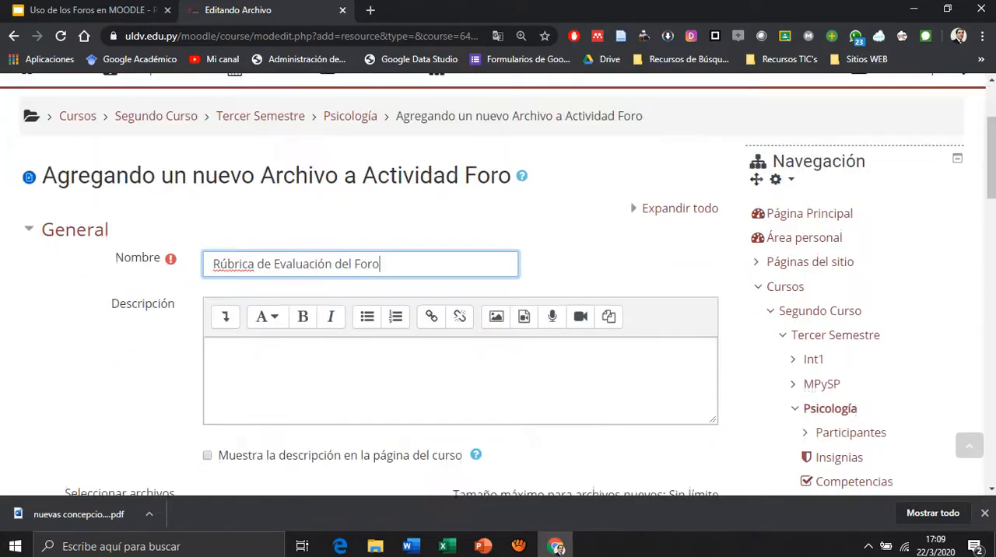
{"action": "left_click", "coordinate": [461, 363]}
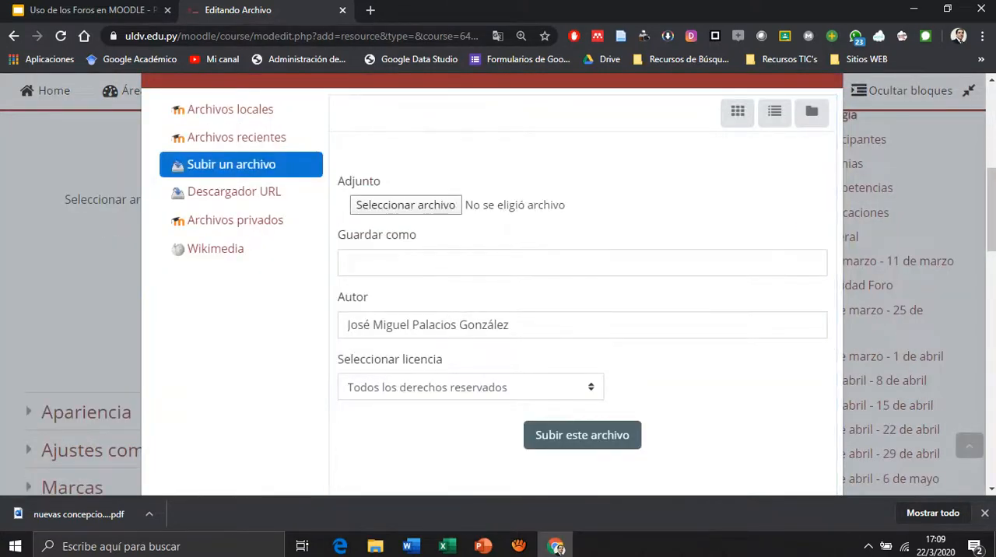
{"action": "left_click", "coordinate": [405, 205]}
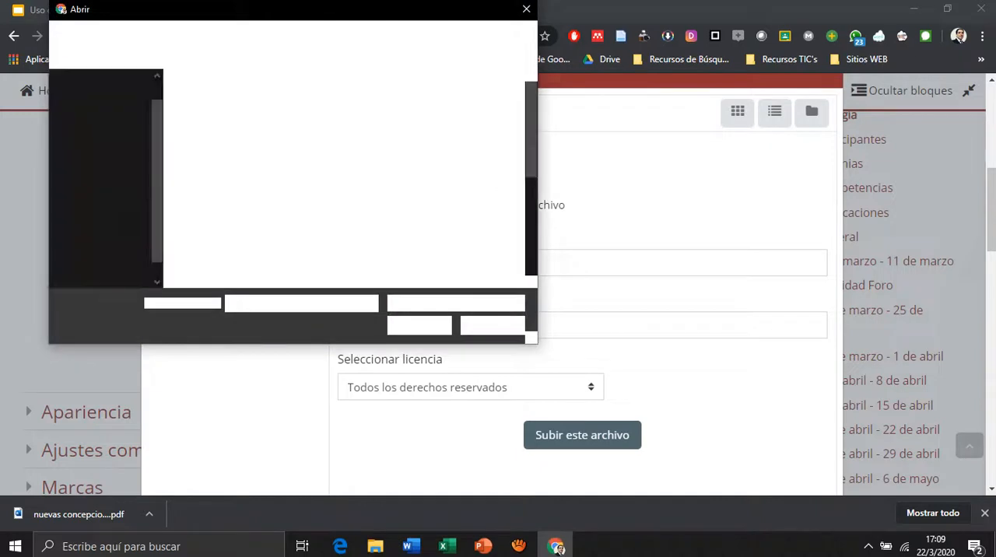
{"action": "scroll", "coordinate": [359, 178], "scroll_direction": "down", "scroll_amount": 3}
{"action": "scroll", "coordinate": [381, 136], "scroll_direction": "down", "scroll_amount": 1}
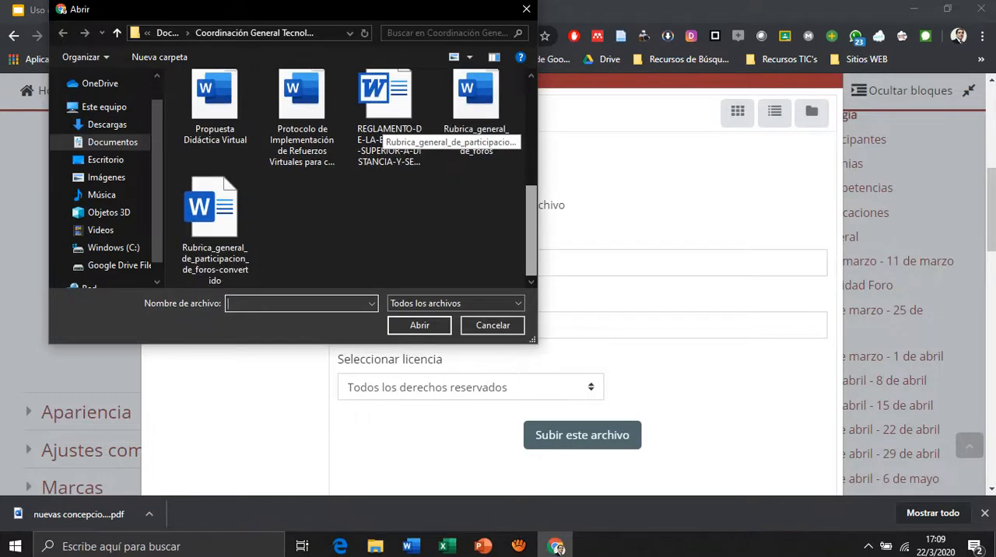
{"action": "scroll", "coordinate": [381, 136], "scroll_direction": "up", "scroll_amount": 3}
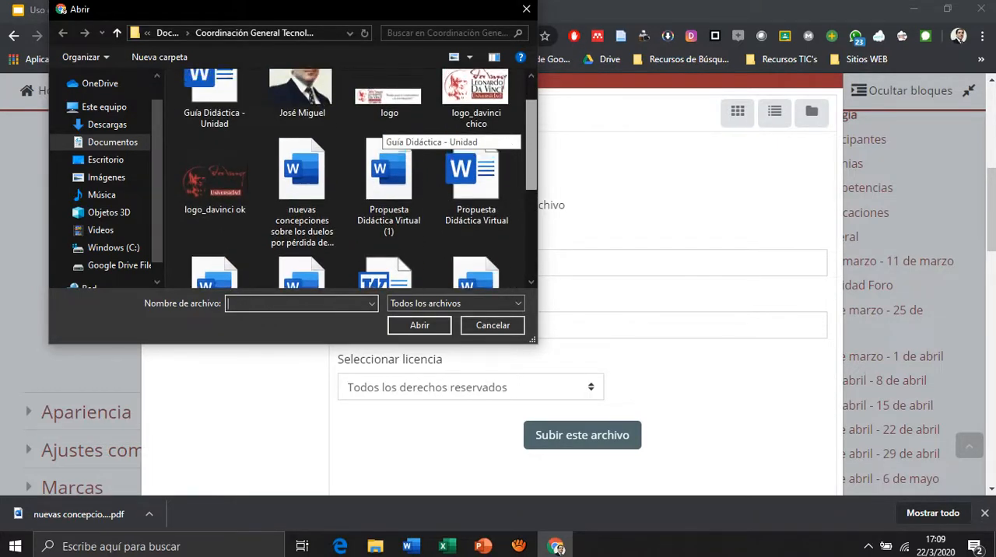
{"action": "scroll", "coordinate": [381, 136], "scroll_direction": "down", "scroll_amount": 3}
{"action": "left_click", "coordinate": [215, 226]}
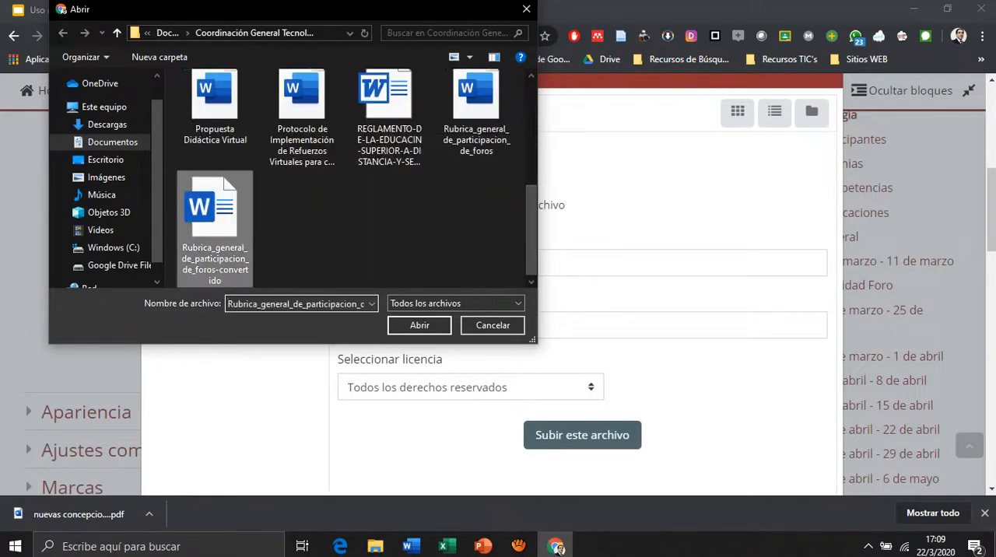
{"action": "left_click", "coordinate": [420, 325]}
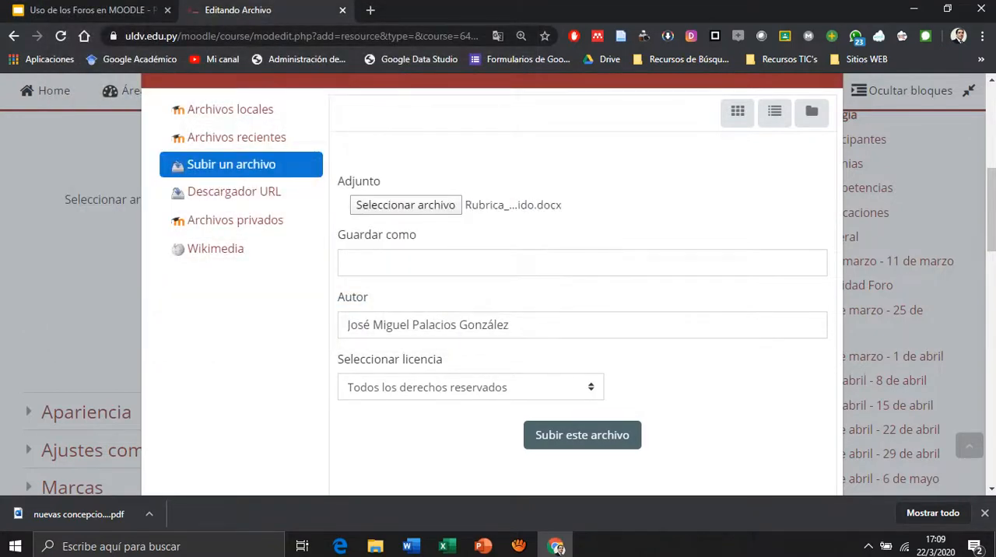
{"action": "left_click", "coordinate": [582, 435]}
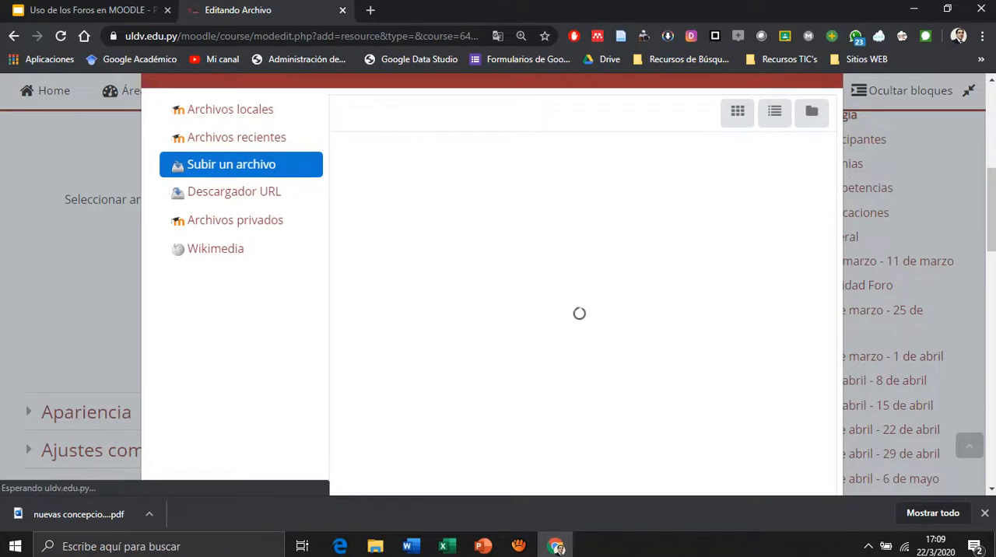
{"action": "scroll", "coordinate": [373, 304], "scroll_direction": "down", "scroll_amount": 2}
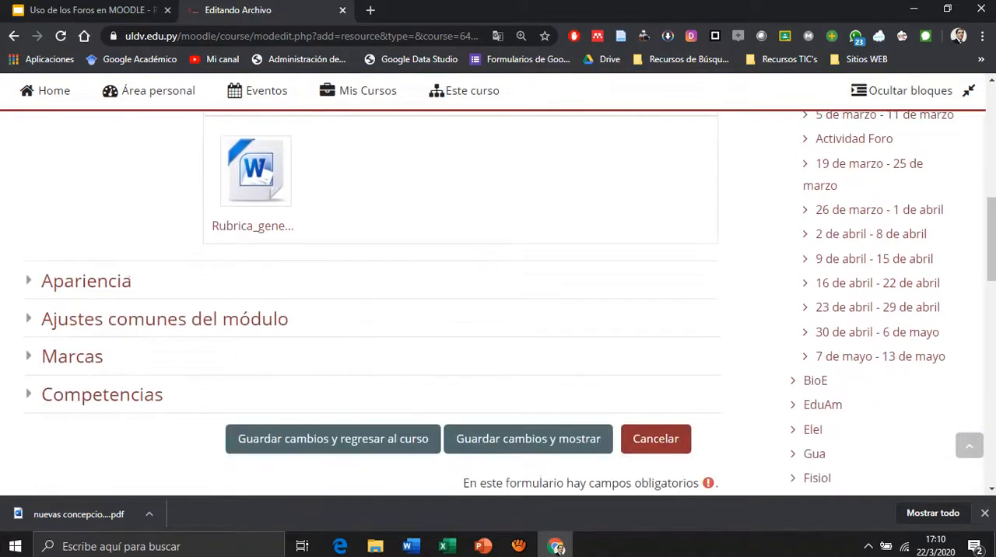
Save the rubric resource, return to the course page and add a Foro activity to the Actividad Foro section.
{"action": "left_click", "coordinate": [333, 440]}
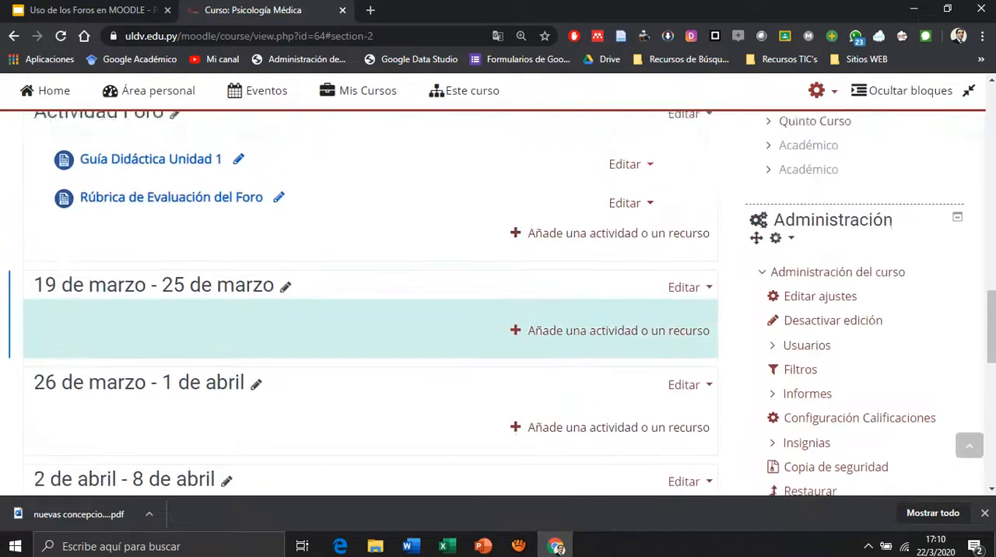
{"action": "scroll", "coordinate": [371, 304], "scroll_direction": "up", "scroll_amount": 2}
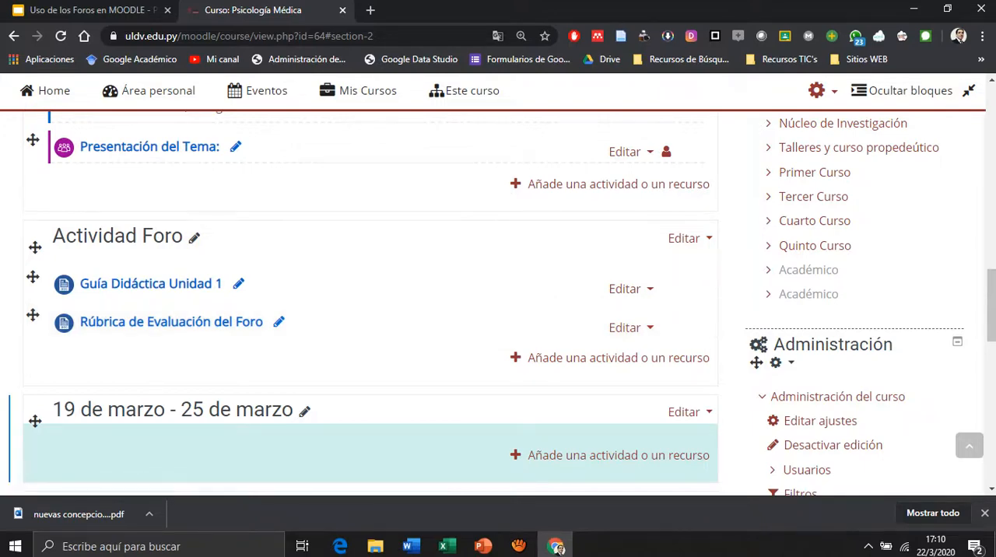
{"action": "left_click", "coordinate": [619, 358]}
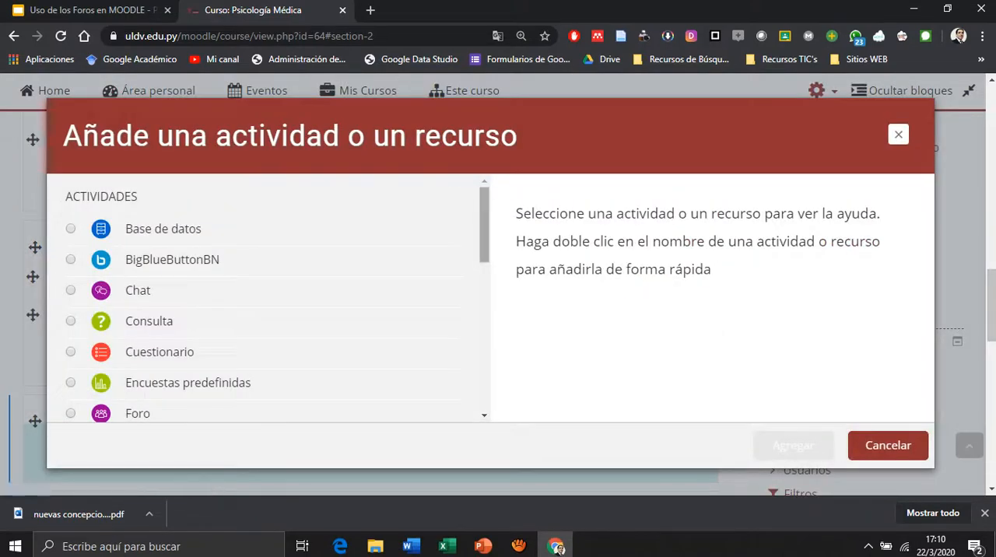
{"action": "scroll", "coordinate": [264, 304], "scroll_direction": "down", "scroll_amount": 2}
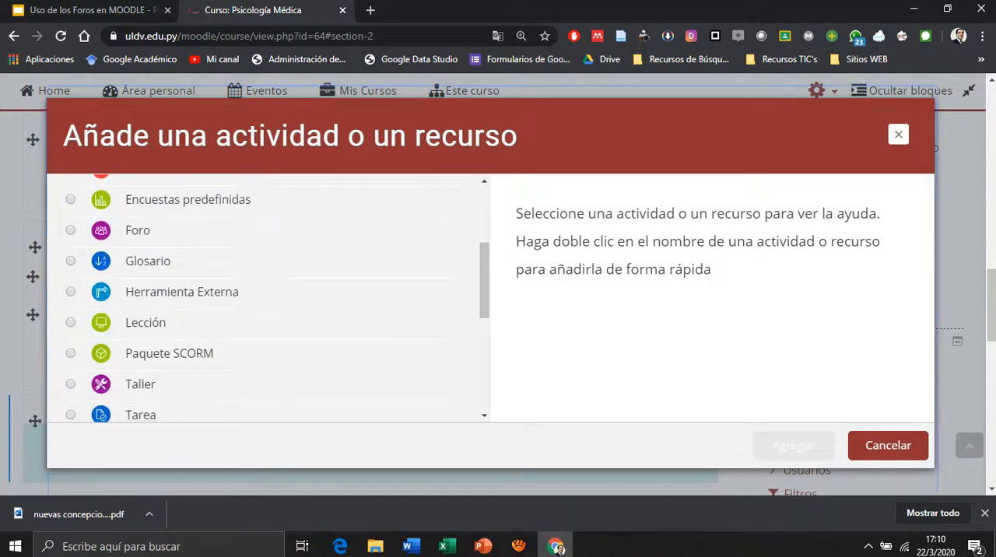
{"action": "left_click", "coordinate": [138, 230]}
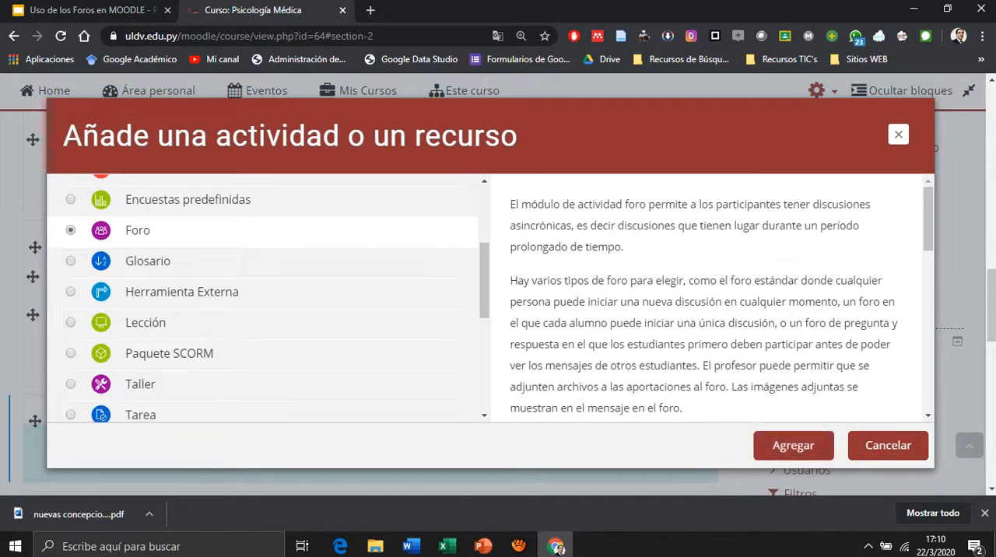
{"action": "left_click", "coordinate": [793, 445]}
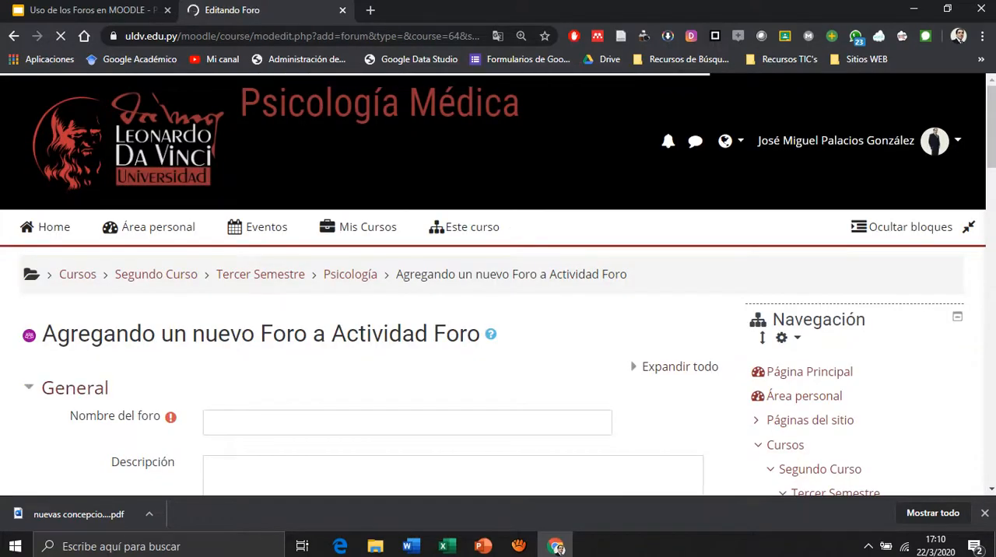
Look up the forum title in the Guía Didáctica Word document and name the new Moodle forum "El Duelo como Crisis Vital".
{"action": "key", "text": "alt+Tab"}
{"action": "key", "text": "alt+Tab"}
{"action": "key", "text": "alt+Tab"}
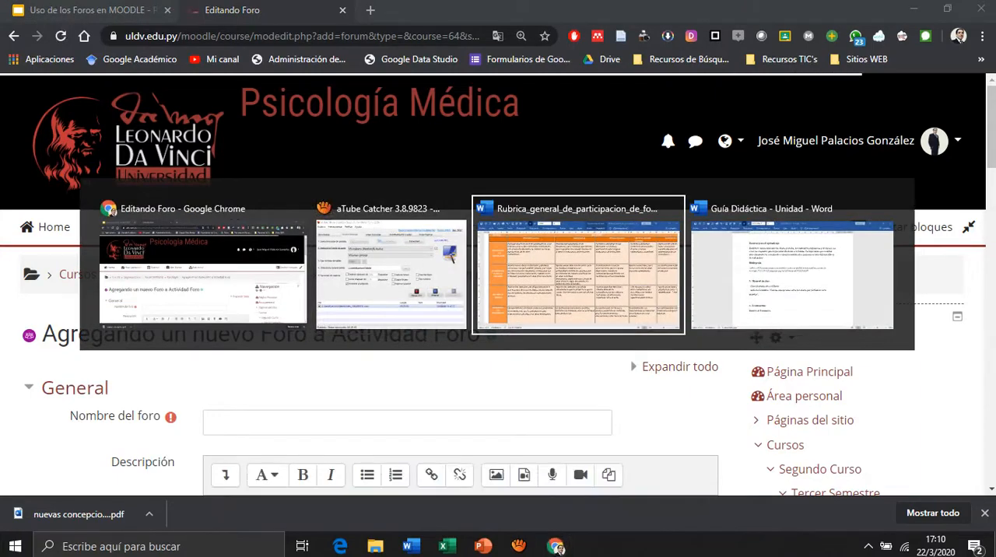
{"action": "scroll", "coordinate": [499, 311], "scroll_direction": "up", "scroll_amount": 8}
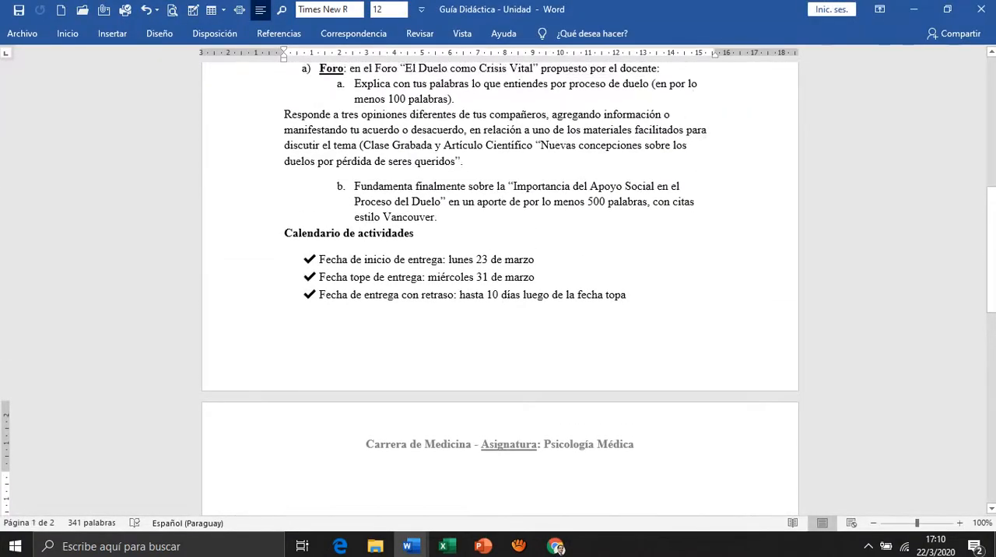
{"action": "scroll", "coordinate": [499, 311], "scroll_direction": "up", "scroll_amount": 2}
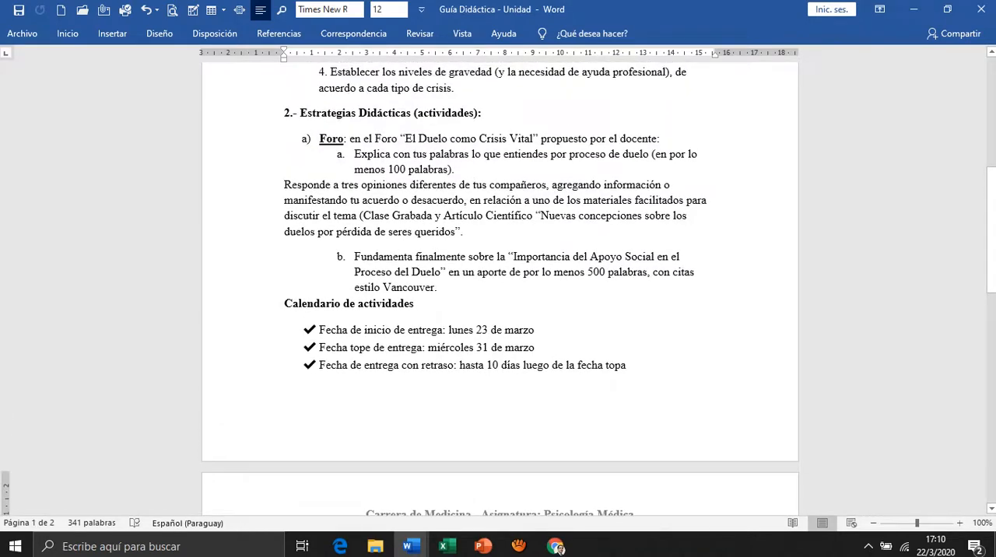
{"action": "key", "text": "alt+Tab"}
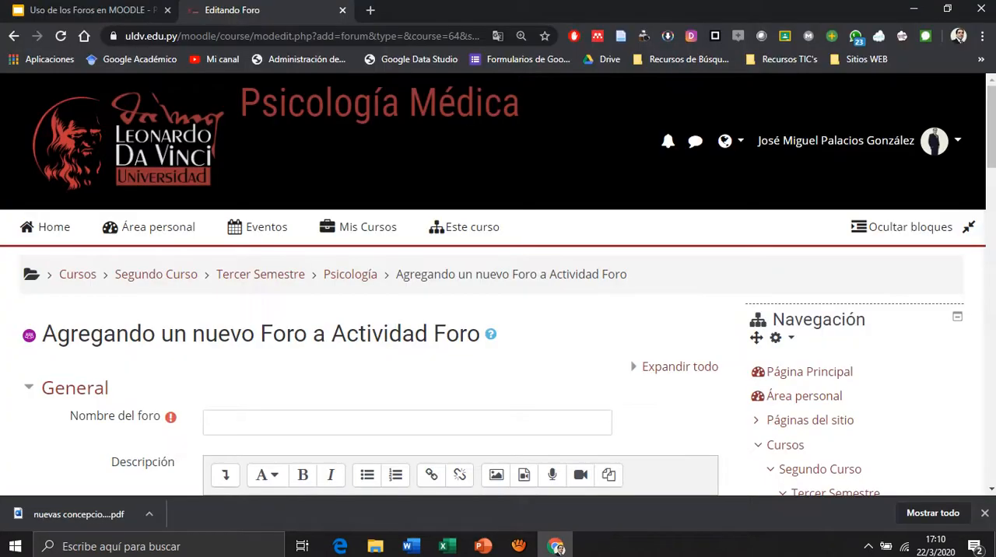
{"action": "left_click", "coordinate": [467, 226]}
{"action": "left_click", "coordinate": [407, 423]}
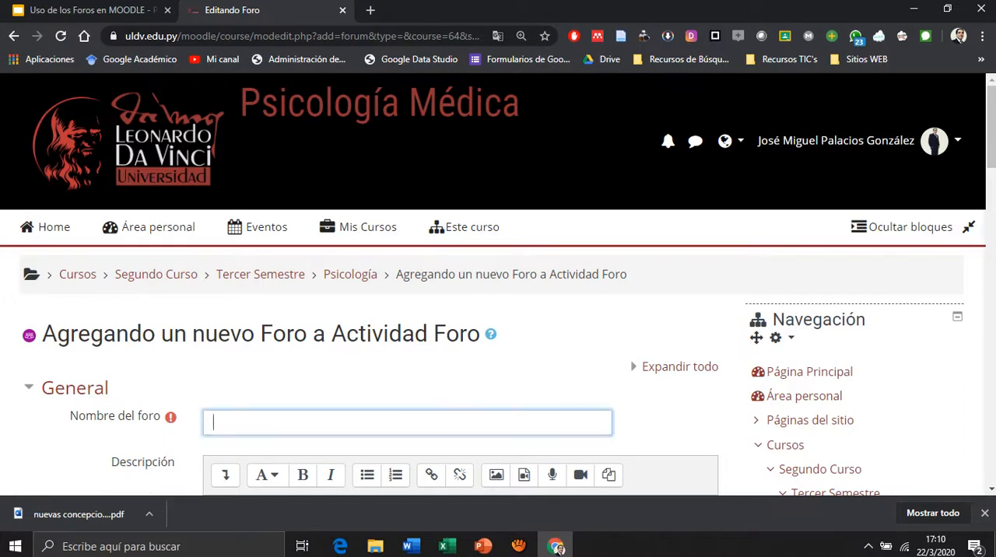
{"action": "type", "text": "El Duelo "}
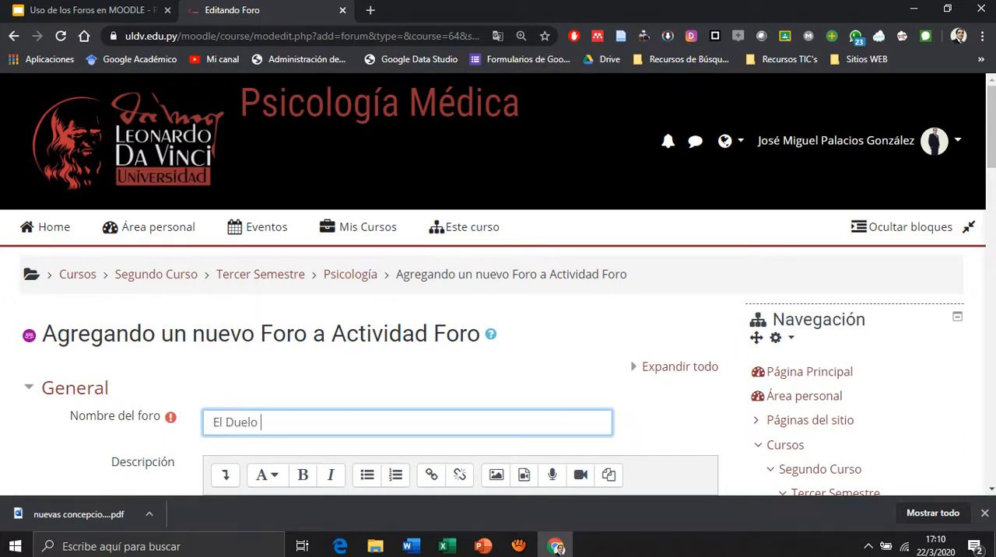
{"action": "type", "text": "como Crisis Vital"}
{"action": "key", "text": "Tab"}
Switch to the Guía Didáctica in Word, make the "Responde a tres opiniones" paragraph list item b, and copy the complete Foro instructions.
{"action": "key", "text": "alt+Tab"}
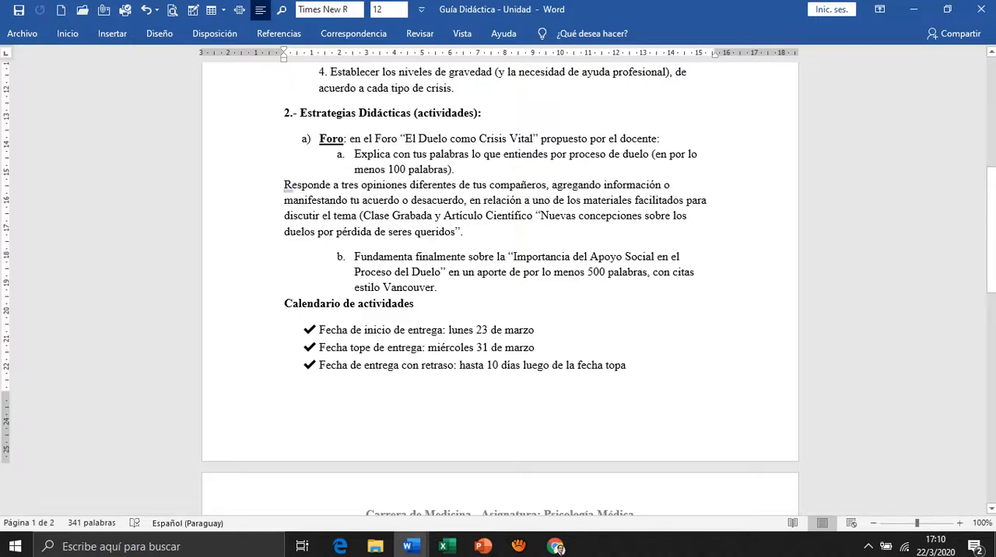
{"action": "type", "text": "b)"}
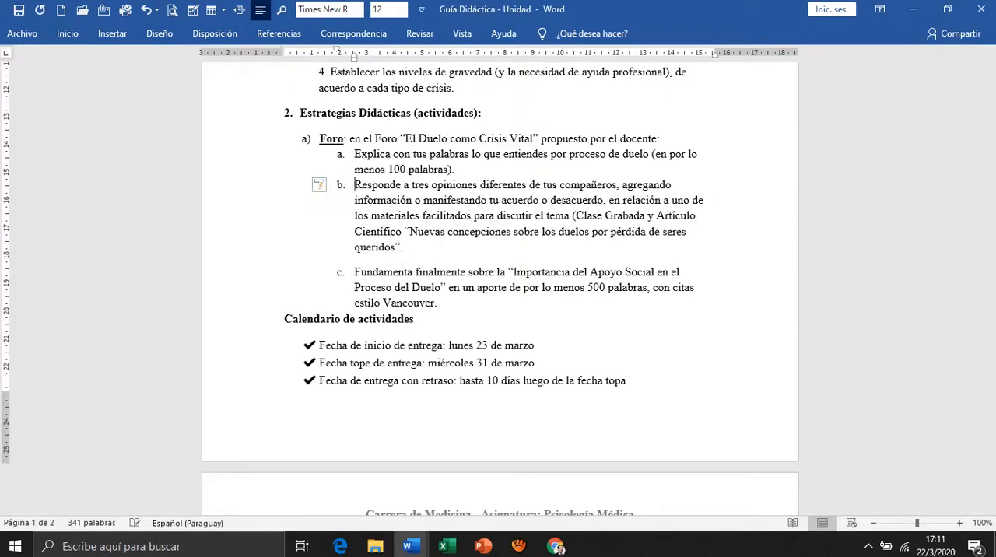
{"action": "left_click", "coordinate": [320, 138]}
{"action": "key", "text": "shift+Down"}
{"action": "key", "text": "shift+Down"}
{"action": "key", "text": "shift+Down"}
{"action": "key", "text": "shift+Down"}
{"action": "key", "text": "shift+Down"}
{"action": "key", "text": "shift+Down"}
{"action": "key", "text": "shift+Down"}
{"action": "key", "text": "shift+Down"}
{"action": "key", "text": "shift+Down"}
{"action": "key", "text": "shift+Down"}
{"action": "key", "text": "shift+Down"}
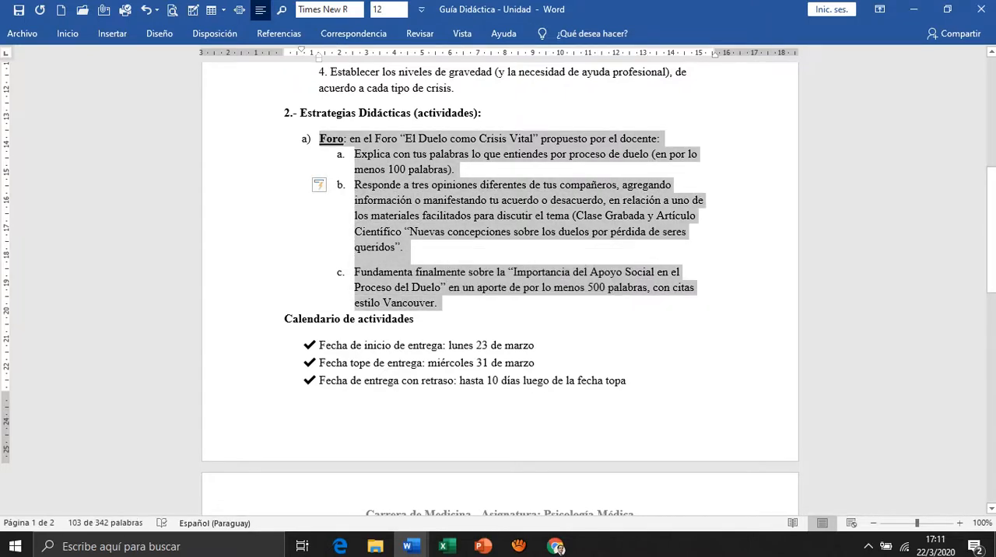
Switch back to Chrome and paste the copied Foro instructions into the forum's Descripción.
{"action": "key", "text": "alt+Tab"}
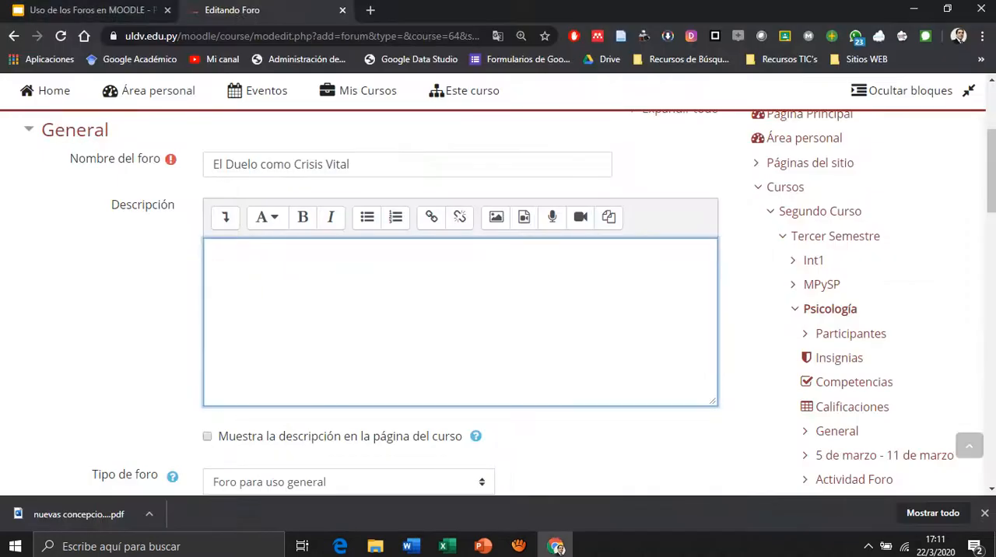
{"action": "key", "text": "ctrl+v"}
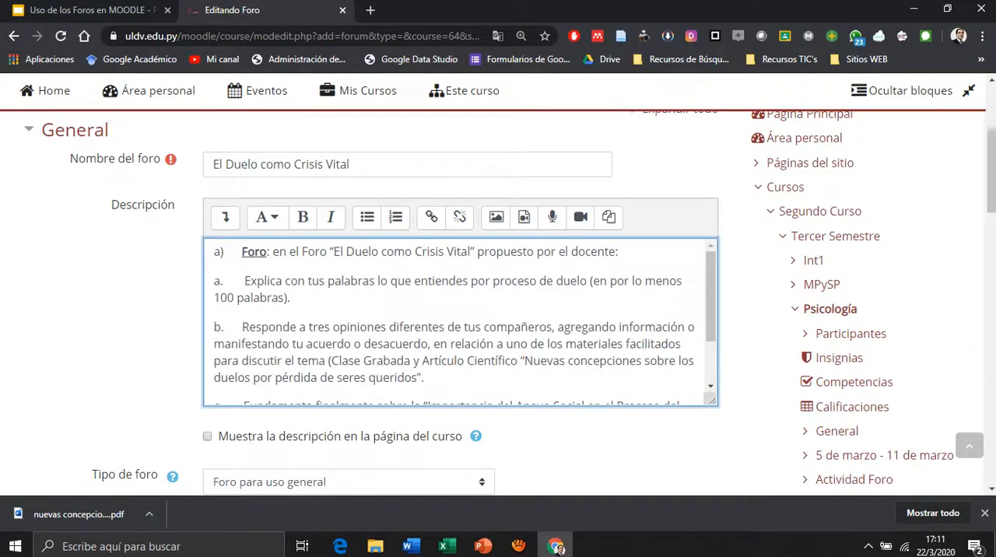
{"action": "key", "text": "ctrl+Home"}
{"action": "scroll", "coordinate": [460, 321], "scroll_direction": "down", "scroll_amount": 1}
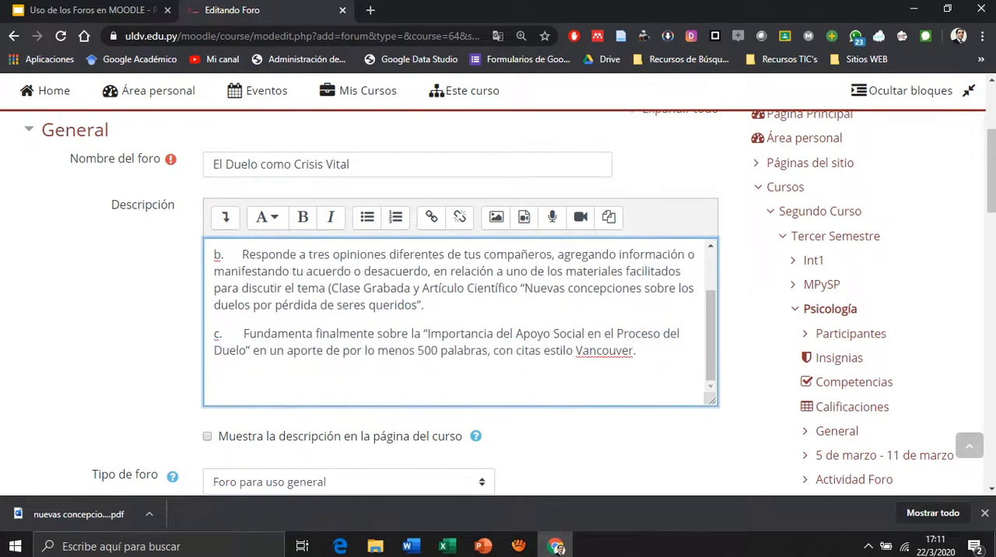
Review the forum types offered for Tipo de foro.
{"action": "scroll", "coordinate": [461, 321], "scroll_direction": "down", "scroll_amount": 2}
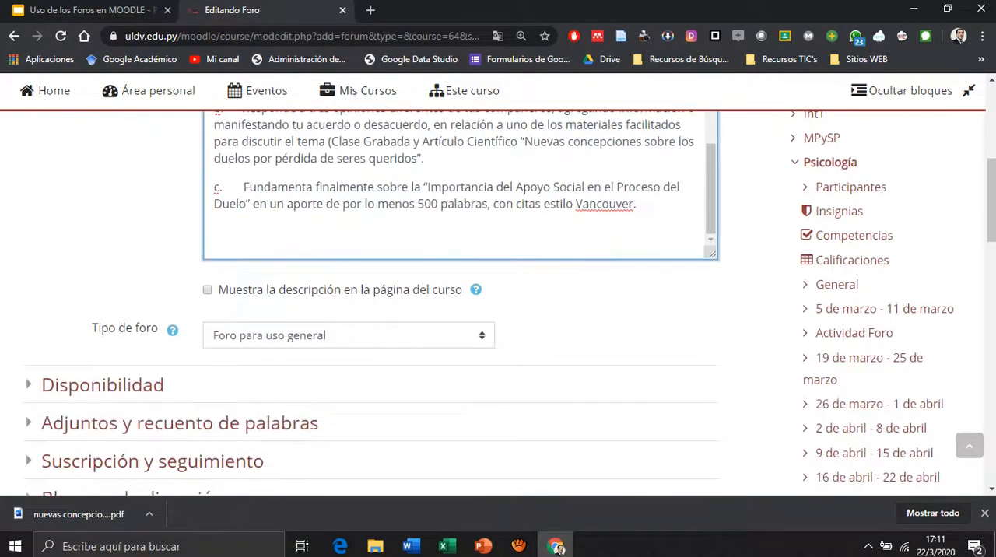
{"action": "left_click", "coordinate": [348, 335]}
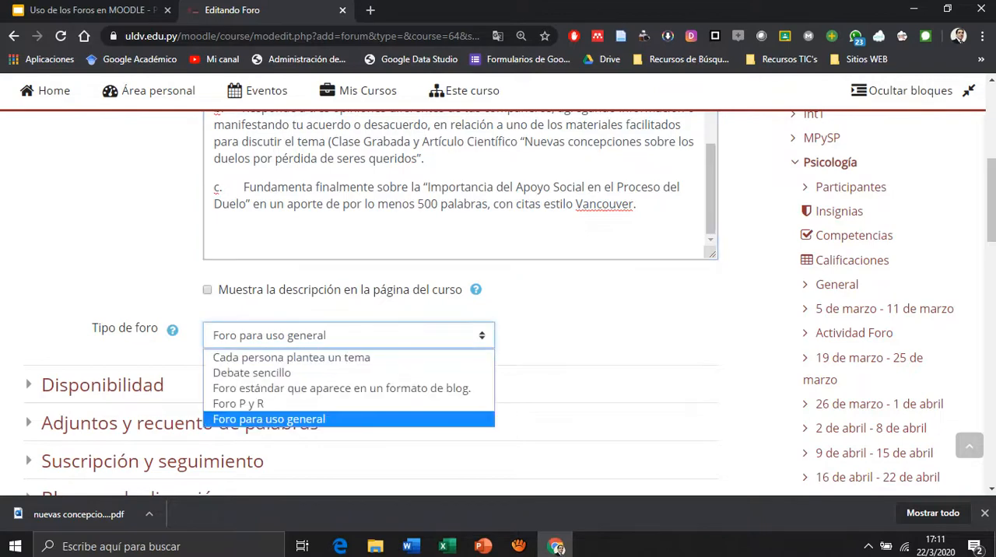
{"action": "scroll", "coordinate": [370, 304], "scroll_direction": "down", "scroll_amount": 2}
{"action": "left_click", "coordinate": [349, 188]}
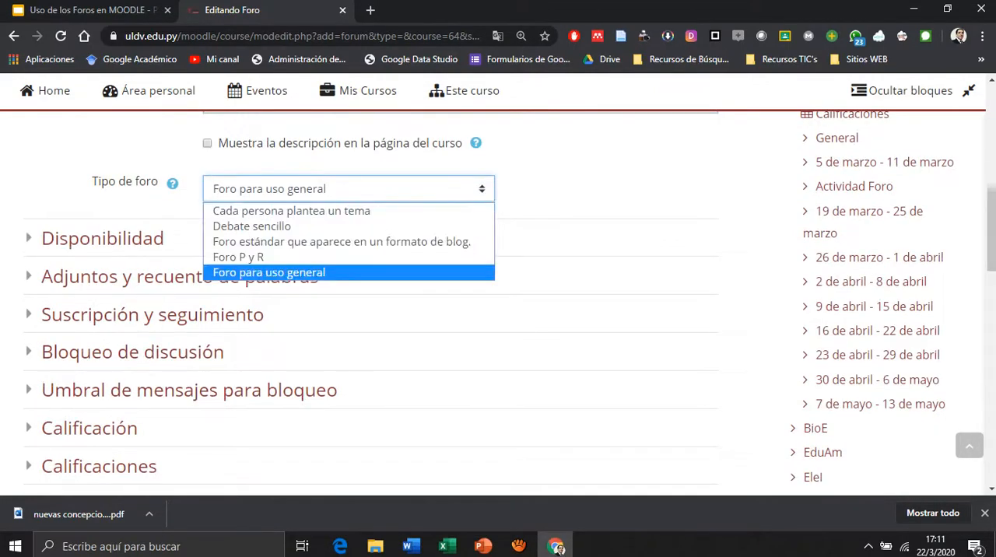
{"action": "key", "text": "Escape"}
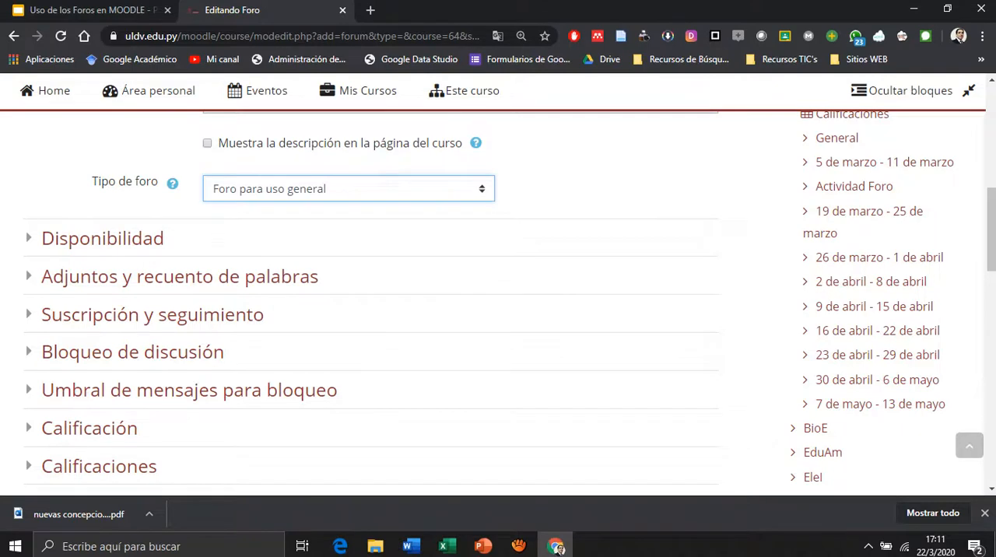
{"action": "left_click", "coordinate": [349, 190]}
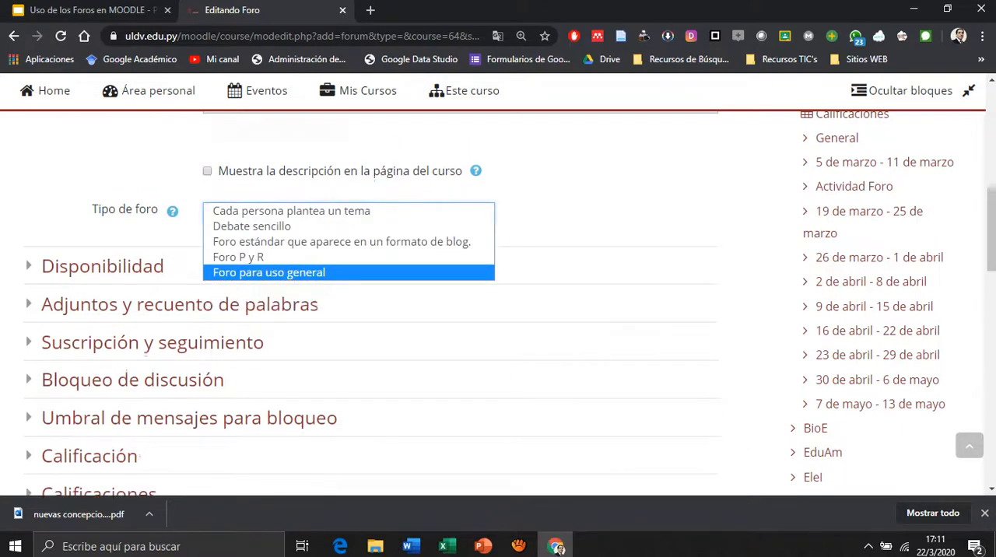
{"action": "key", "text": "Escape"}
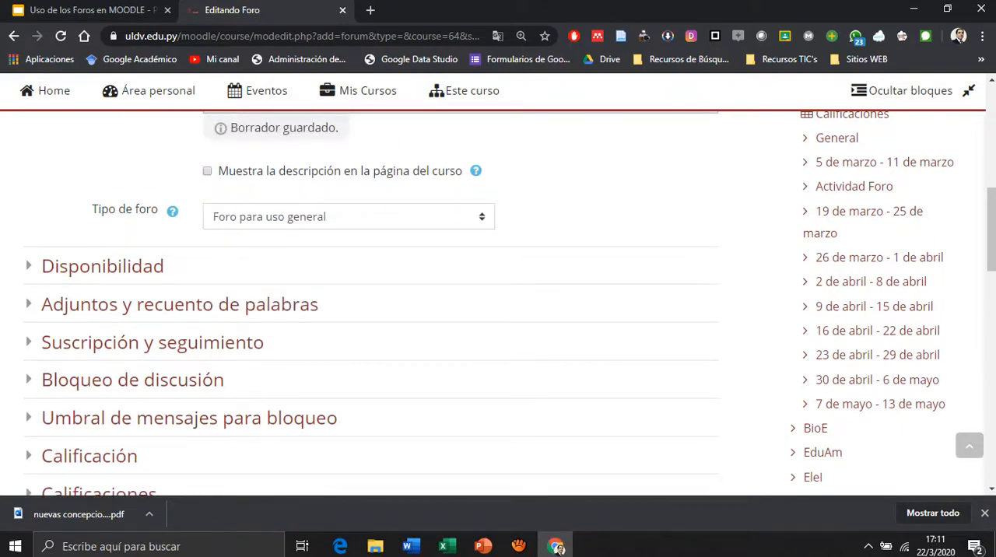
Expand Disponibilidad, enable the Fecha de entrega and set it to 23 marzo 2020.
{"action": "left_click", "coordinate": [103, 266]}
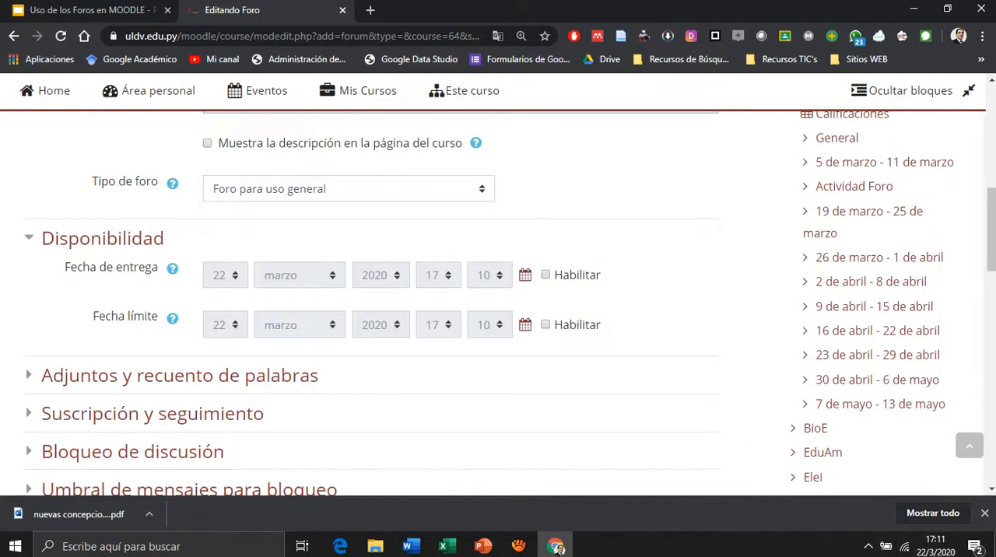
{"action": "left_click", "coordinate": [546, 274]}
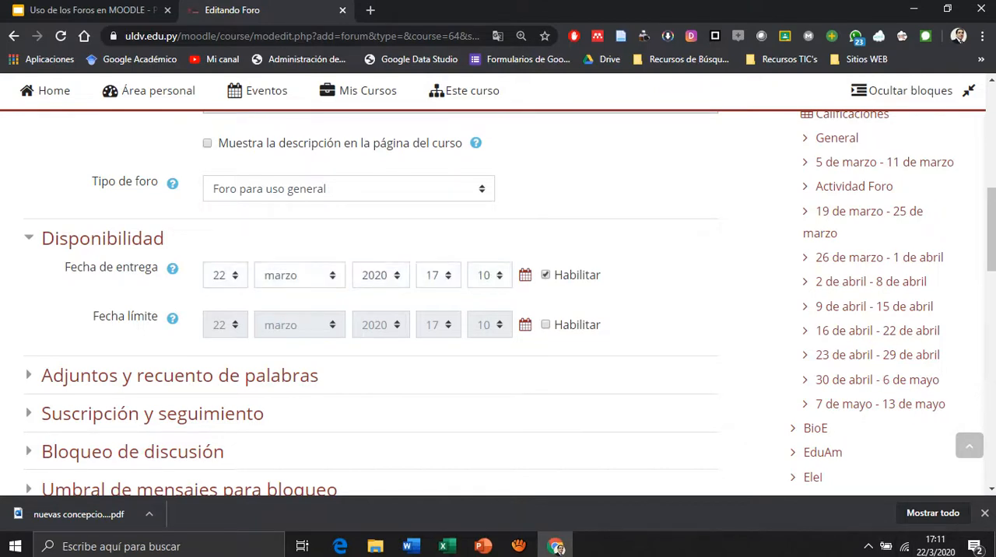
{"action": "left_click", "coordinate": [225, 275]}
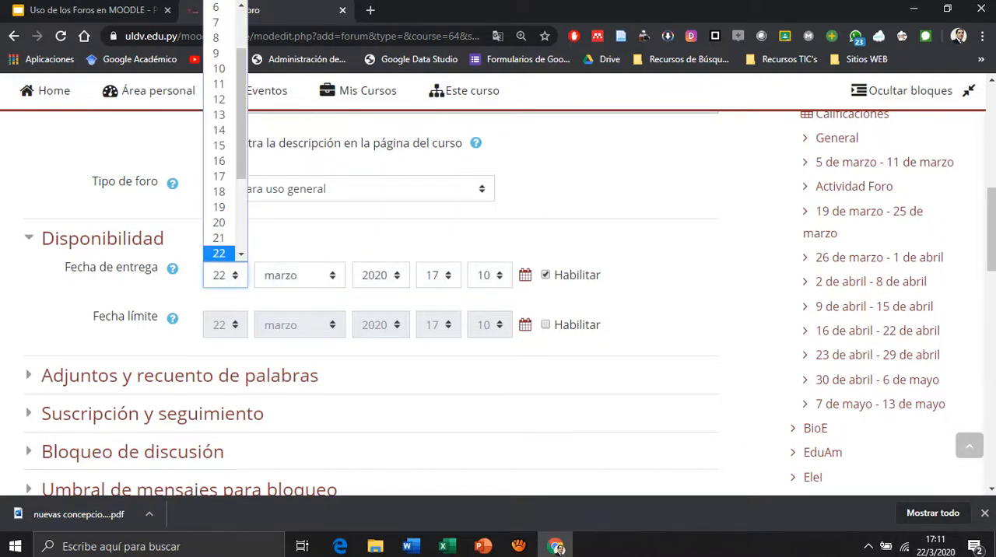
{"action": "key", "text": "Return"}
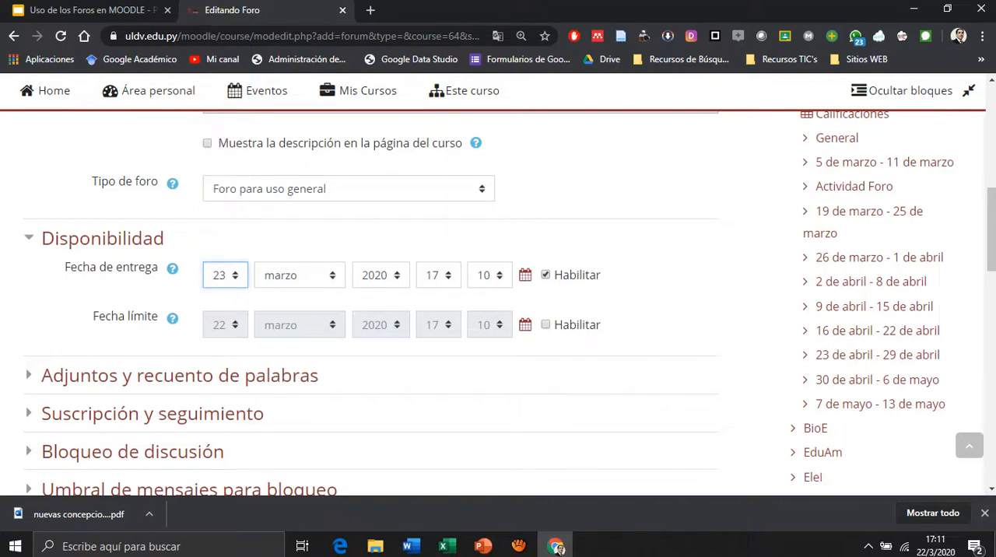
Enable the Fecha límite and set it to 31 marzo 2020.
{"action": "left_click", "coordinate": [546, 324]}
{"action": "left_click", "coordinate": [225, 324]}
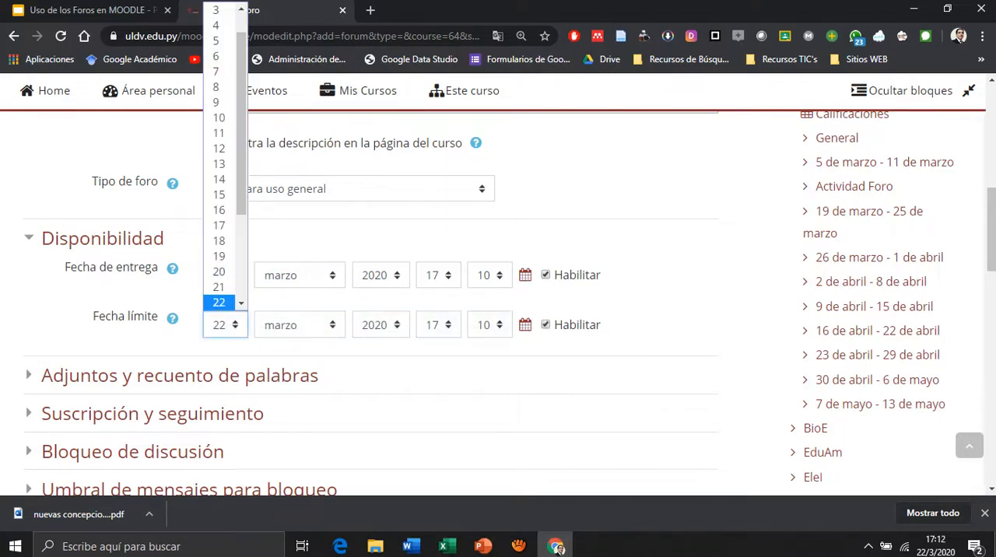
{"action": "left_click", "coordinate": [241, 304]}
{"action": "left_click", "coordinate": [242, 305]}
{"action": "scroll", "coordinate": [241, 304], "scroll_direction": "down", "scroll_amount": 2}
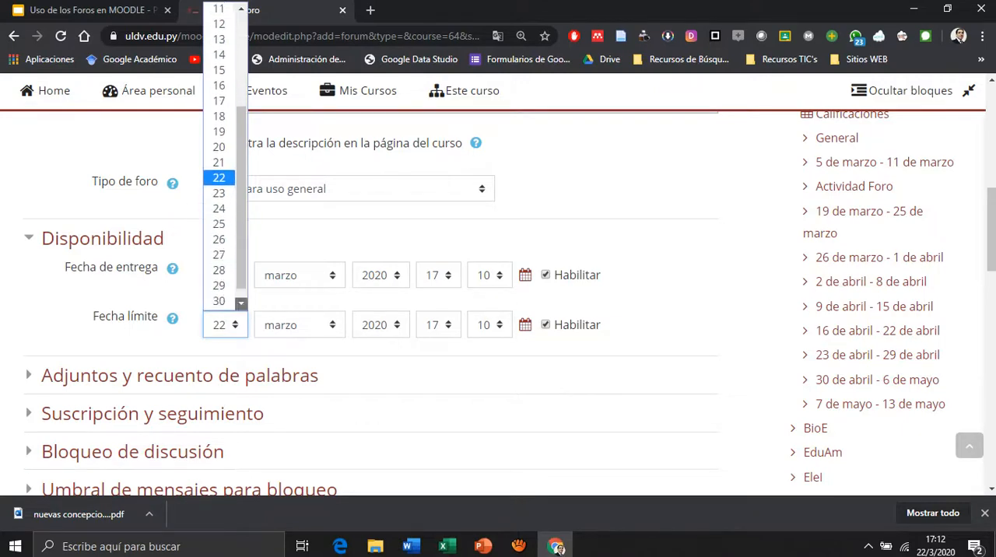
{"action": "left_click", "coordinate": [219, 299]}
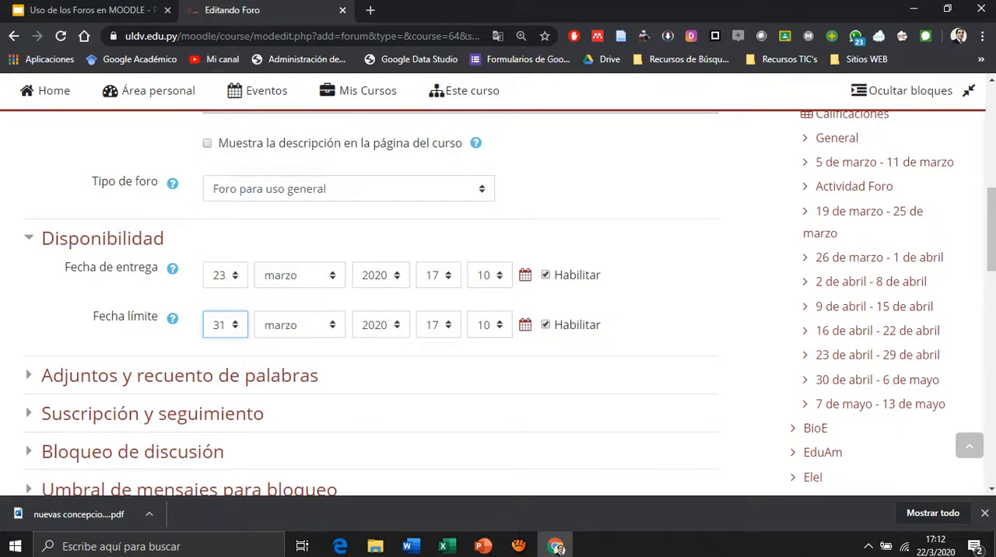
Expand Adjuntos y recuento de palabras and set Mostrar número de palabras to Sí.
{"action": "scroll", "coordinate": [373, 304], "scroll_direction": "down", "scroll_amount": 2}
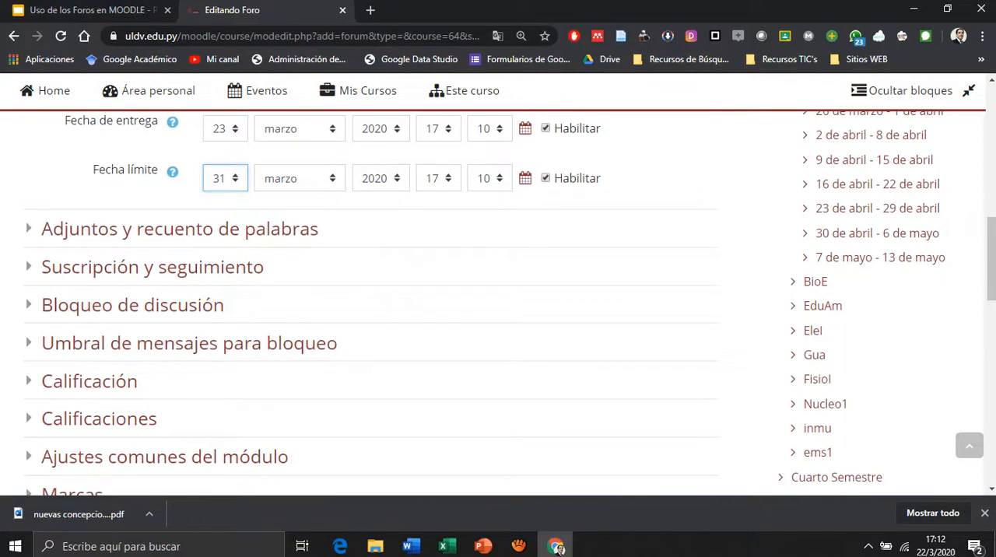
{"action": "left_click", "coordinate": [179, 229]}
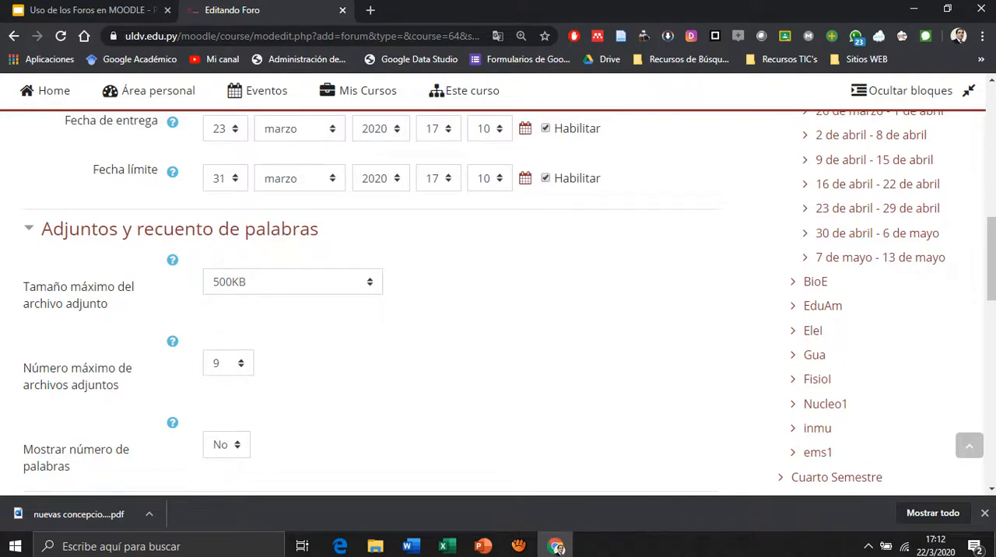
{"action": "scroll", "coordinate": [498, 303], "scroll_direction": "down", "scroll_amount": 1}
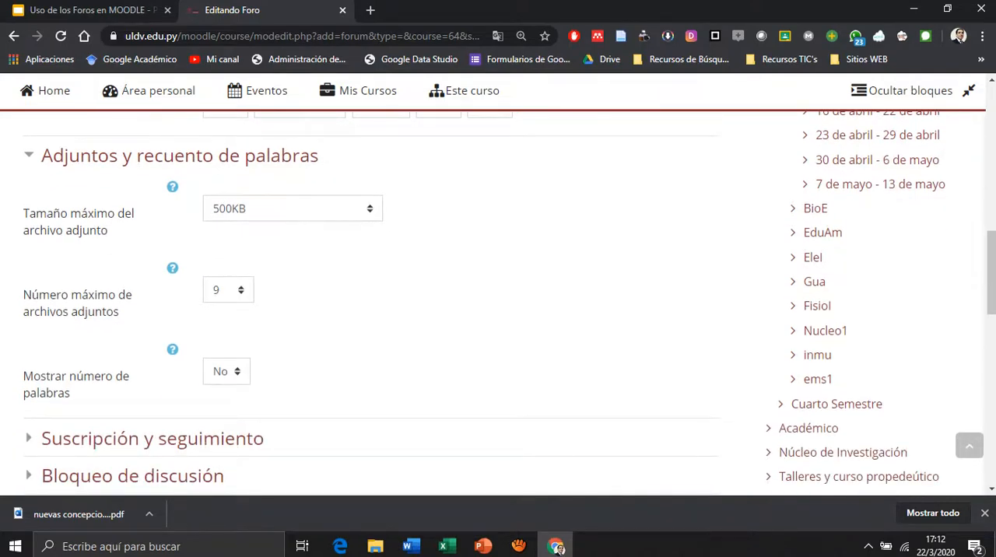
{"action": "left_click", "coordinate": [227, 372]}
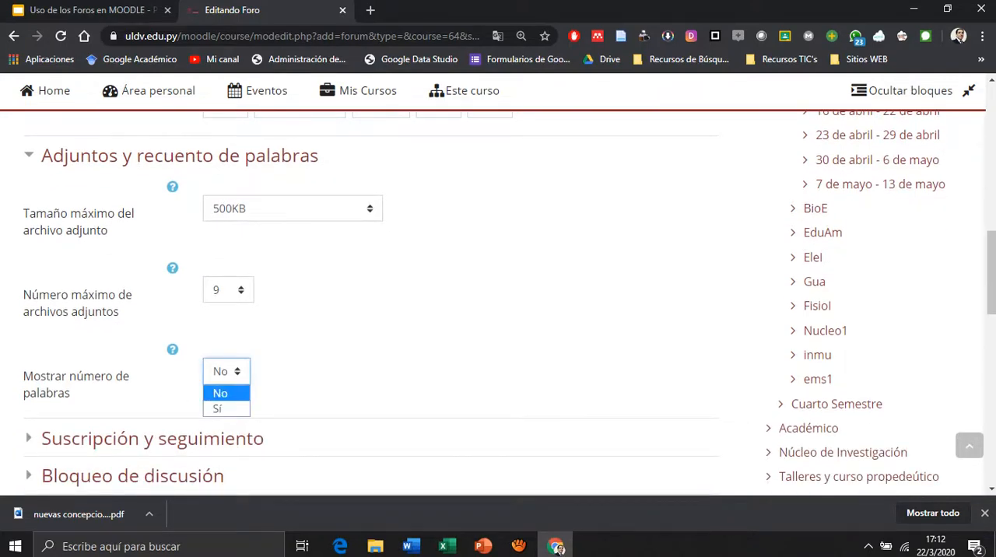
{"action": "key", "text": "Down"}
{"action": "key", "text": "Return"}
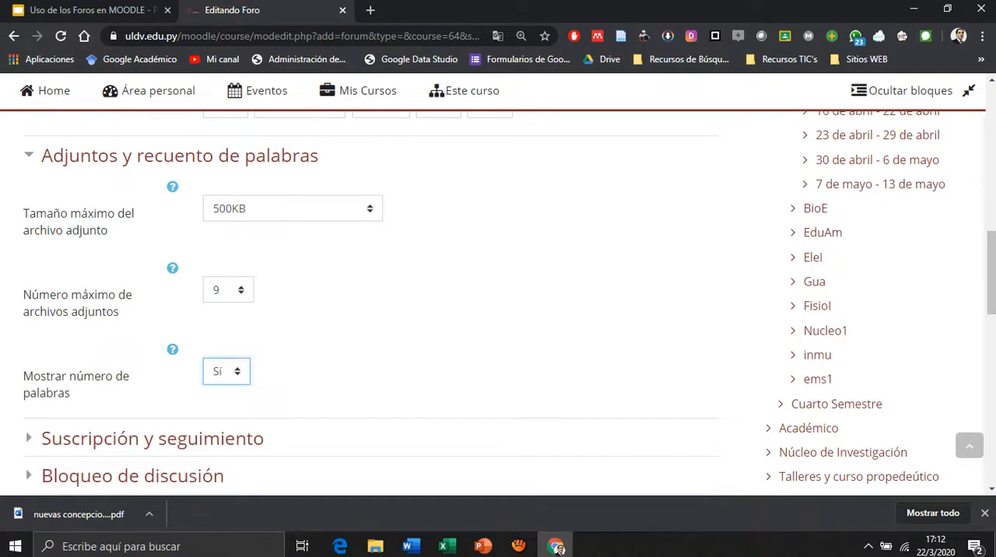
Expand Calificación and Calificaciones and set Tipo de consolidación to Promedio de calificaciones.
{"action": "scroll", "coordinate": [374, 303], "scroll_direction": "down", "scroll_amount": 3}
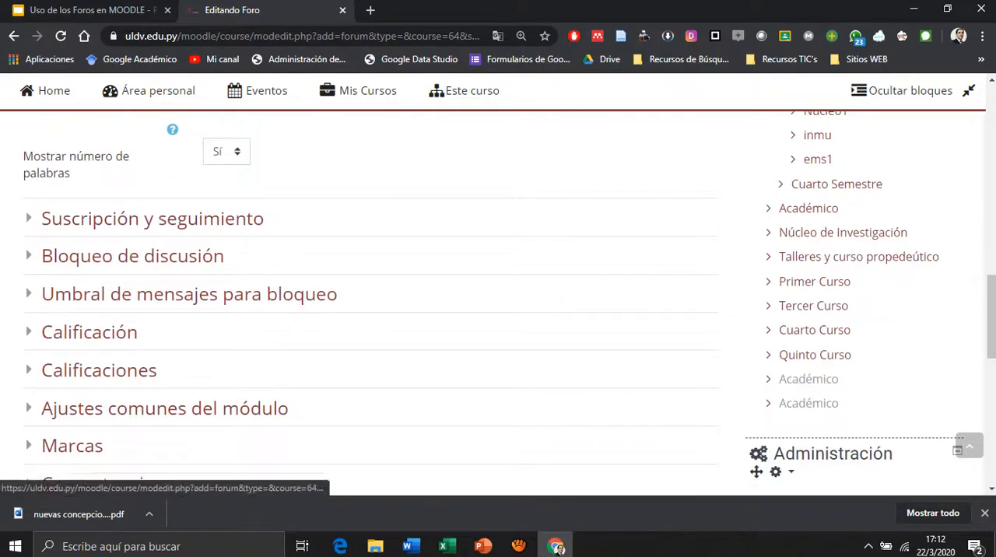
{"action": "left_click", "coordinate": [89, 332]}
{"action": "left_click", "coordinate": [257, 369]}
{"action": "left_click", "coordinate": [257, 368]}
{"action": "scroll", "coordinate": [370, 303], "scroll_direction": "down", "scroll_amount": 1}
{"action": "left_click", "coordinate": [99, 344]}
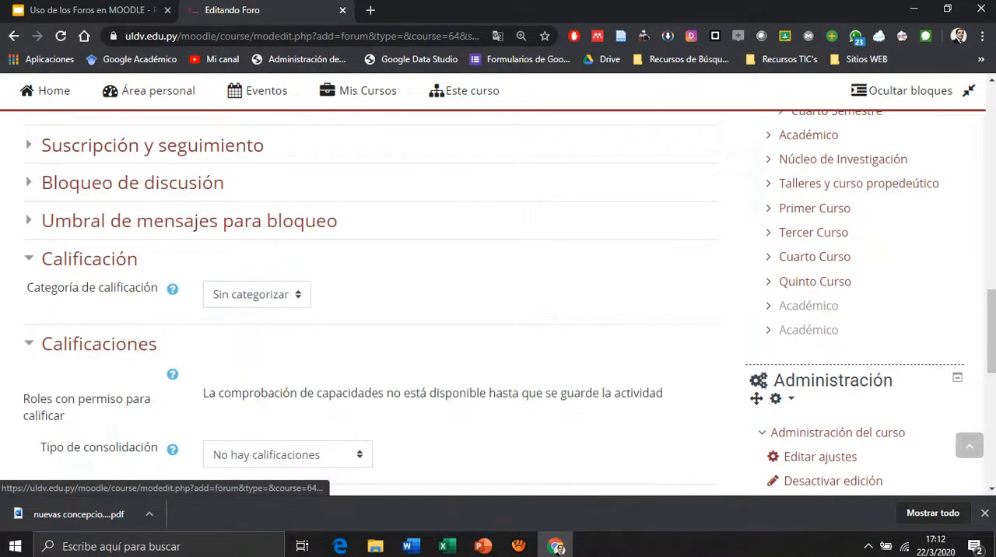
{"action": "scroll", "coordinate": [370, 304], "scroll_direction": "down", "scroll_amount": 1}
{"action": "left_click", "coordinate": [288, 381]}
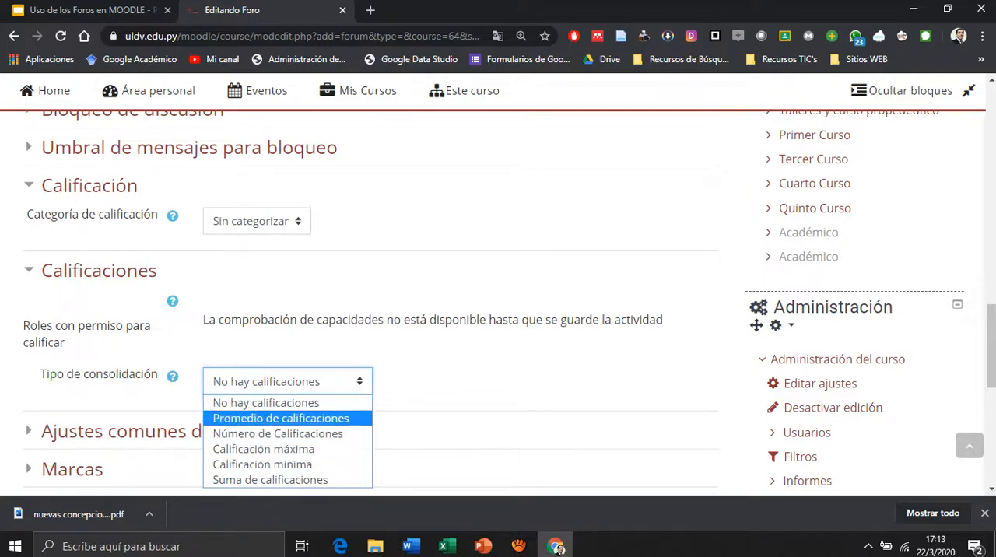
{"action": "left_click", "coordinate": [281, 419]}
Keep Puntuación as the Escala type and set Puntuación máxima to 20.
{"action": "scroll", "coordinate": [373, 304], "scroll_direction": "down", "scroll_amount": 3}
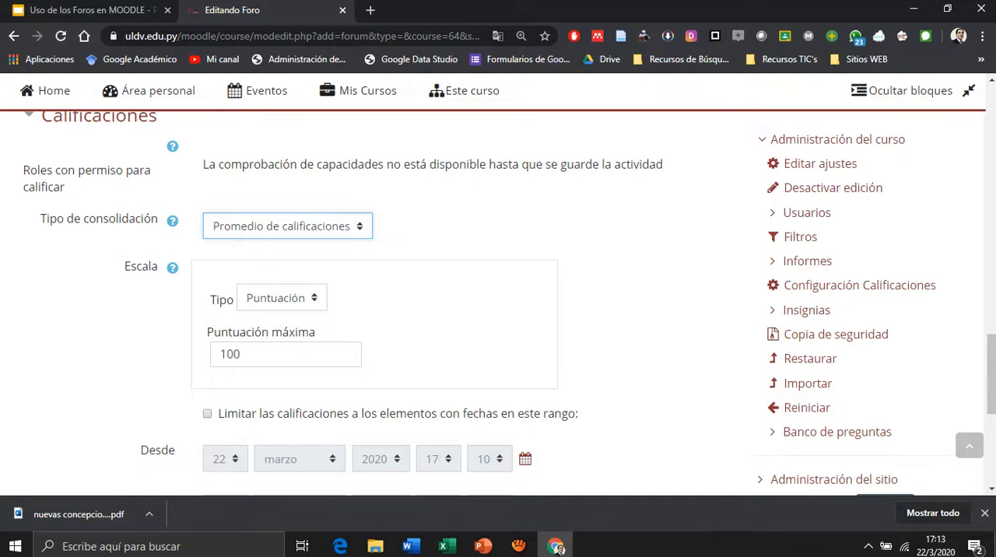
{"action": "left_click", "coordinate": [282, 298]}
{"action": "left_click", "coordinate": [436, 319]}
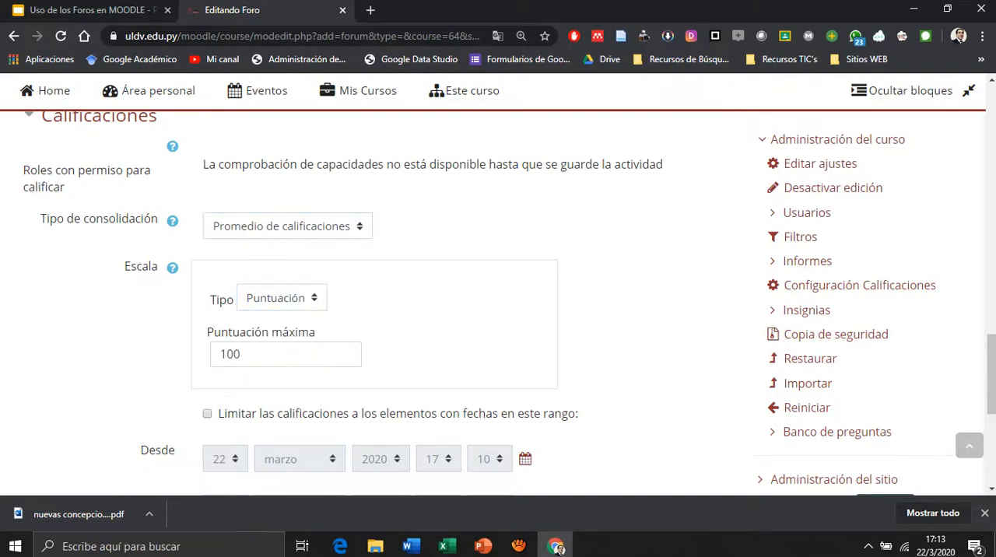
{"action": "left_click", "coordinate": [242, 355]}
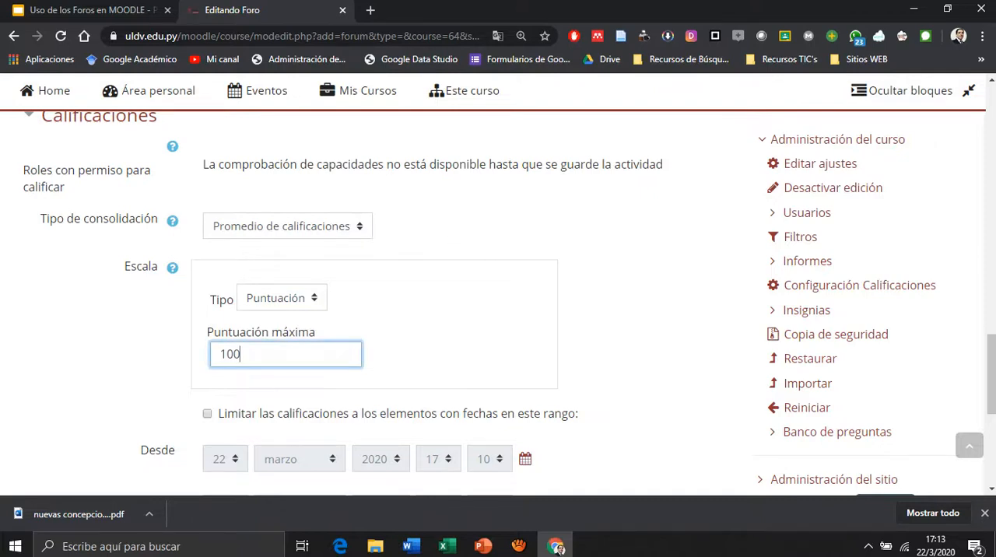
{"action": "key", "text": "ctrl+a"}
{"action": "type", "text": "20"}
{"action": "key", "text": "Tab"}
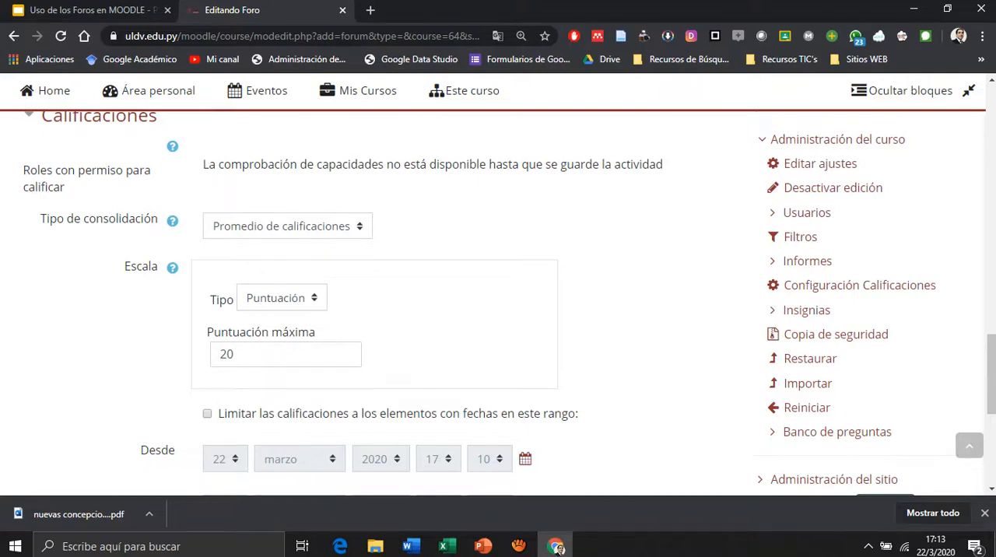
Try Calificación máxima as Tipo de consolidación and return it to Promedio de calificaciones.
{"action": "scroll", "coordinate": [373, 296], "scroll_direction": "down", "scroll_amount": 1}
{"action": "scroll", "coordinate": [374, 296], "scroll_direction": "down", "scroll_amount": 1}
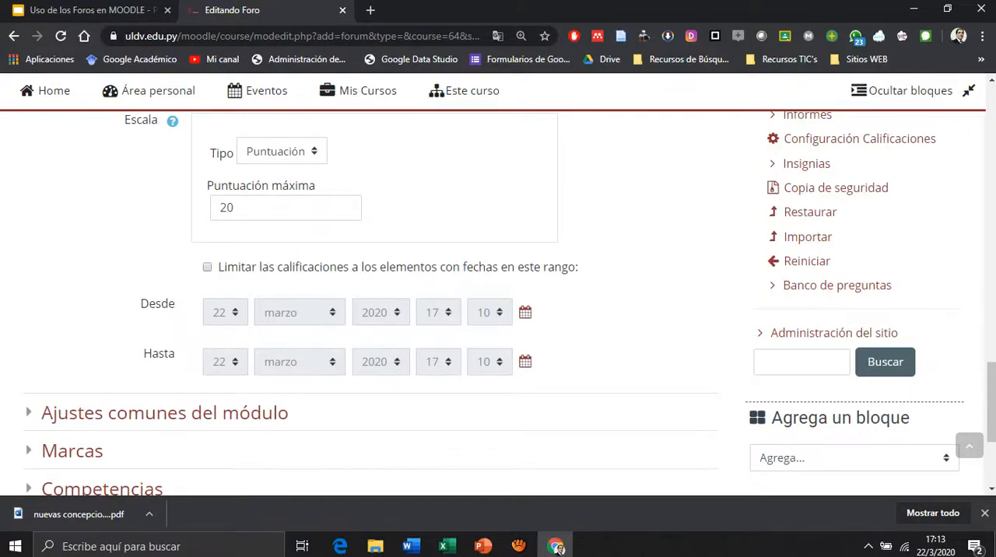
{"action": "scroll", "coordinate": [373, 296], "scroll_direction": "up", "scroll_amount": 2}
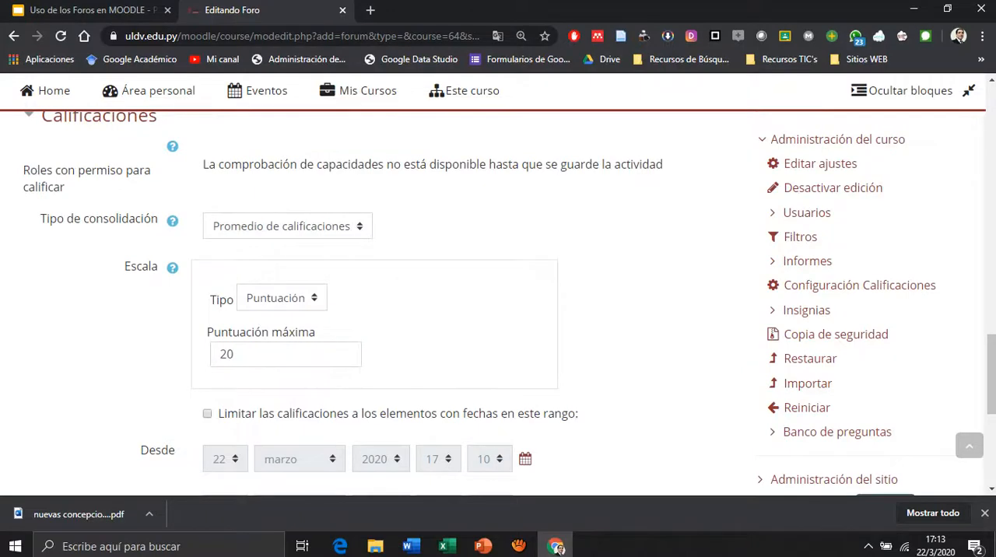
{"action": "scroll", "coordinate": [374, 295], "scroll_direction": "down", "scroll_amount": 1}
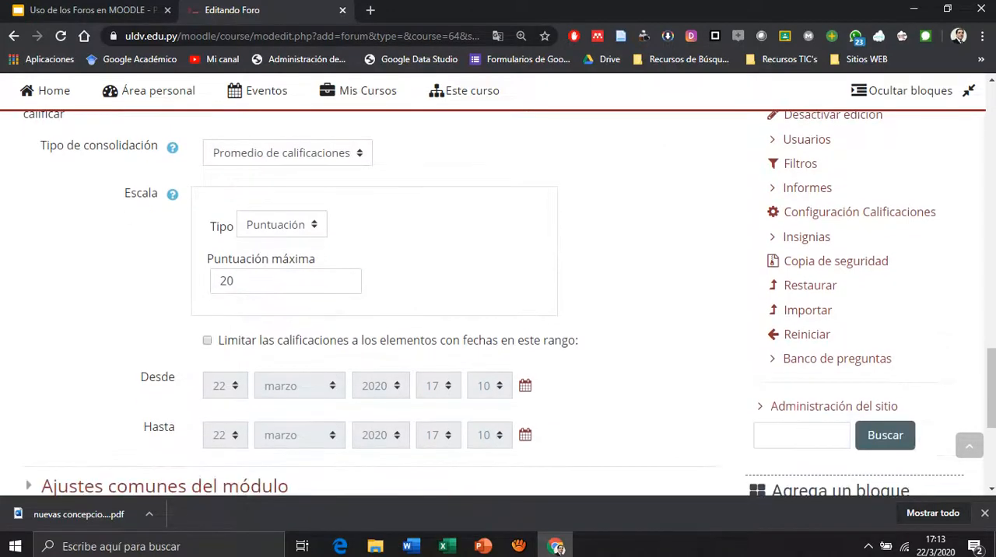
{"action": "scroll", "coordinate": [374, 295], "scroll_direction": "up", "scroll_amount": 1}
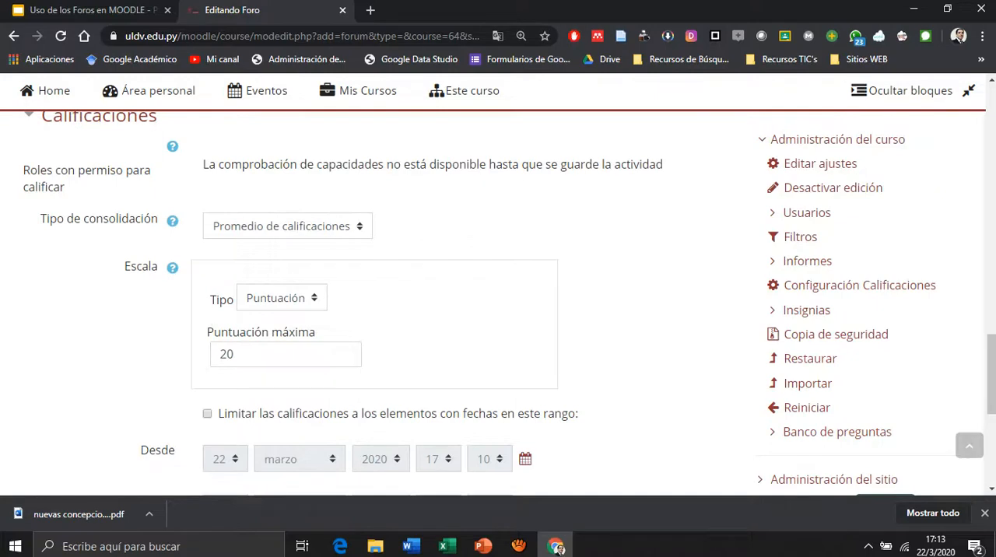
{"action": "left_click", "coordinate": [288, 226]}
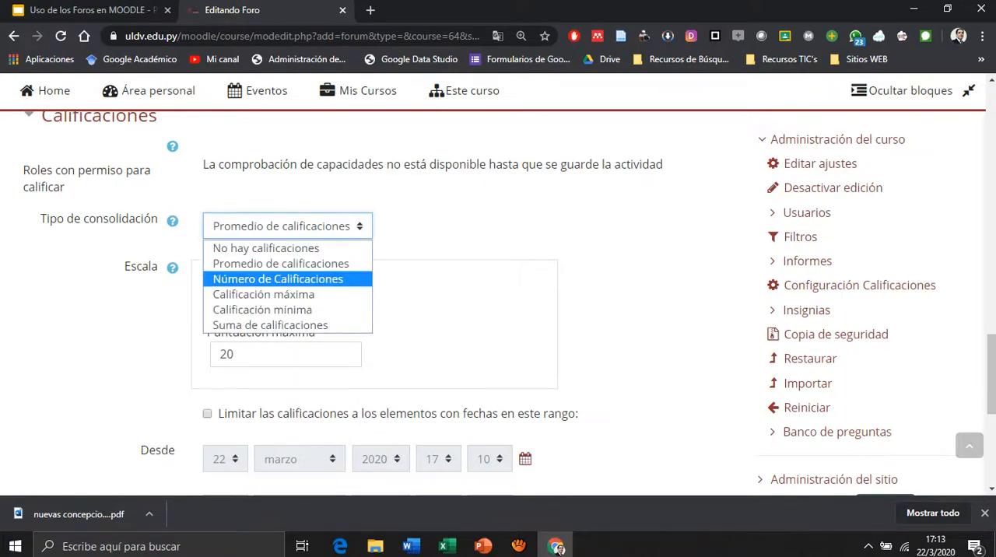
{"action": "left_click", "coordinate": [264, 295]}
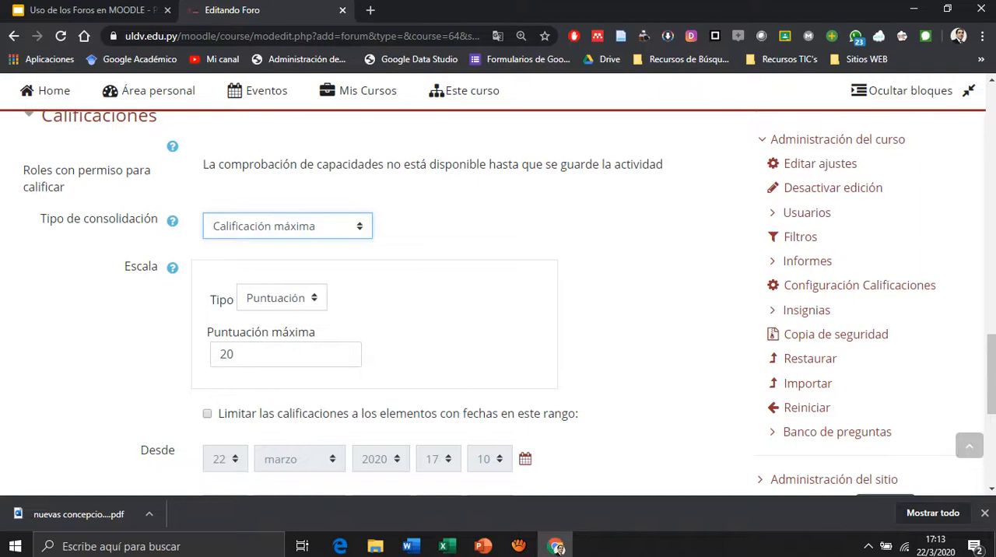
{"action": "left_click", "coordinate": [287, 227]}
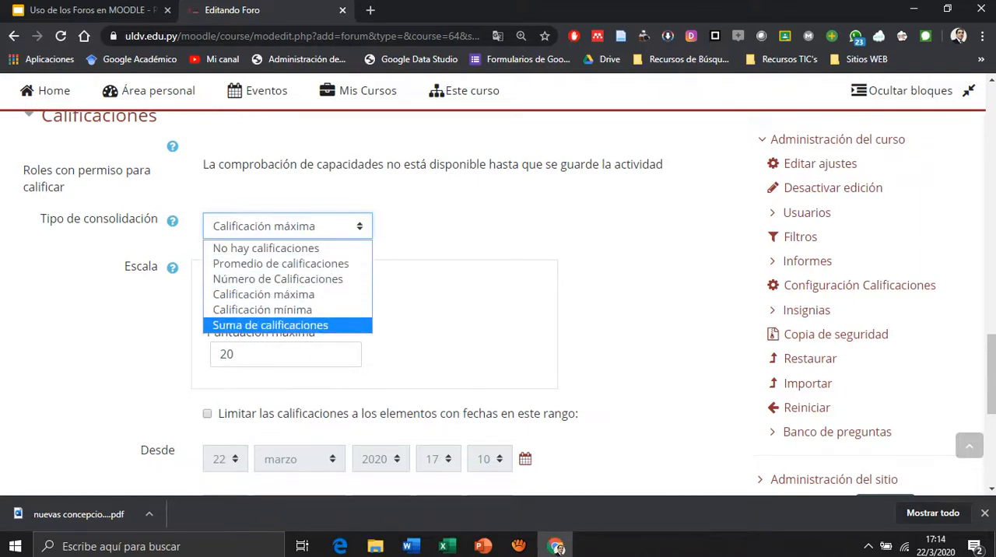
{"action": "left_click", "coordinate": [281, 264]}
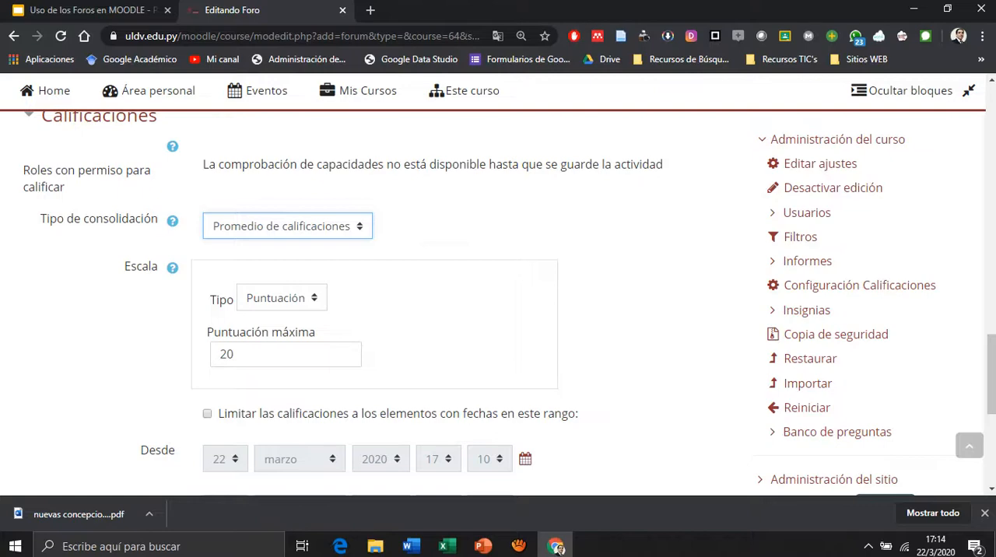
Save the forum settings and return to the course page.
{"action": "scroll", "coordinate": [498, 303], "scroll_direction": "down", "scroll_amount": 3}
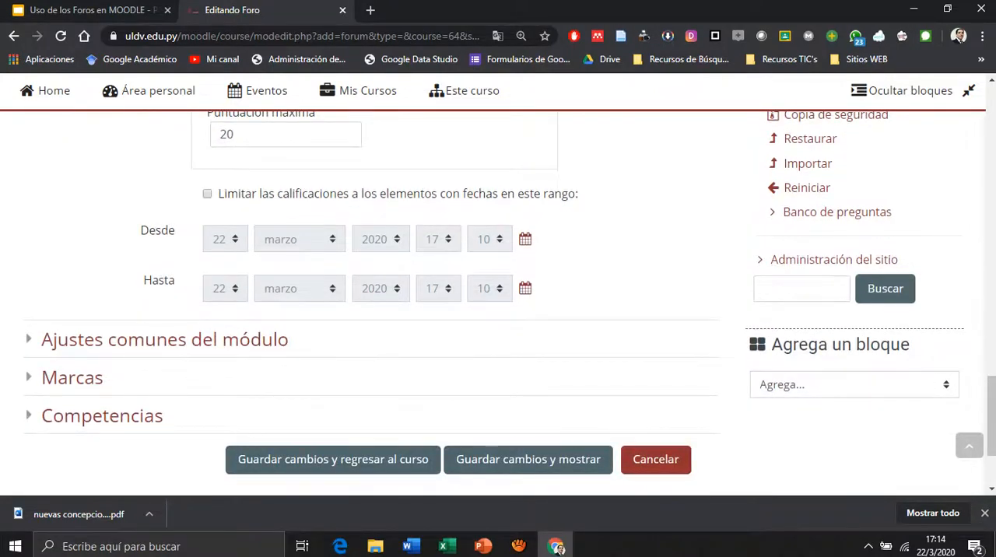
{"action": "scroll", "coordinate": [498, 296], "scroll_direction": "down", "scroll_amount": 1}
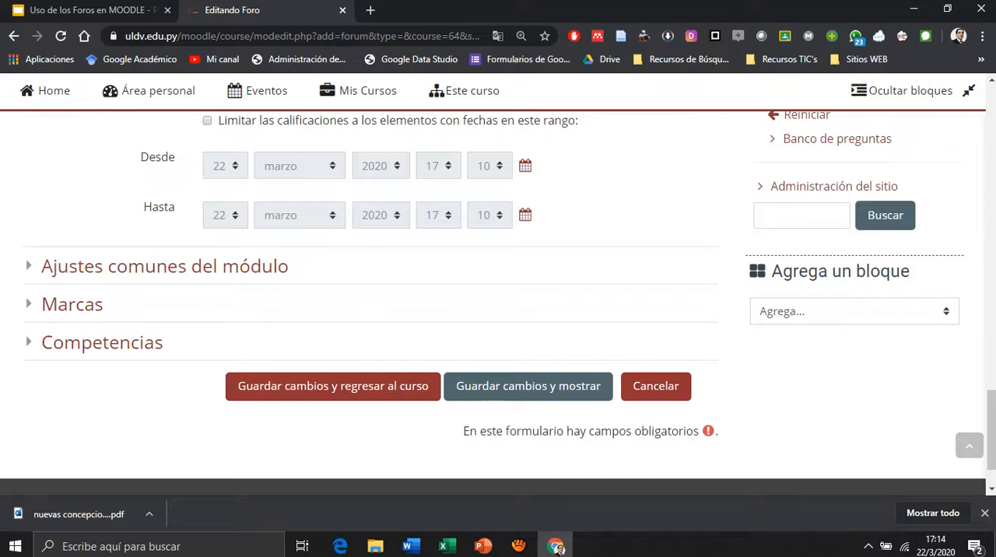
{"action": "left_click", "coordinate": [528, 387]}
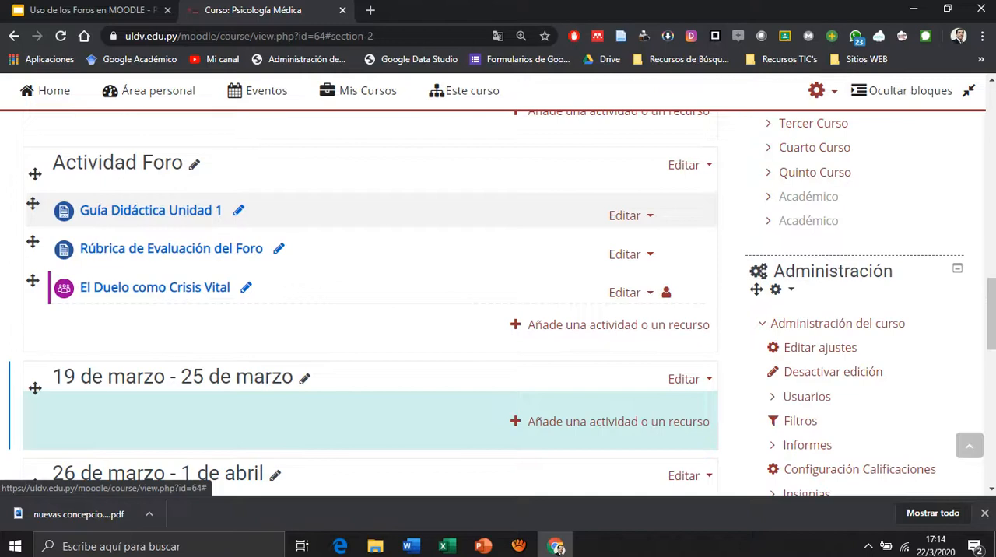
Add a Carpeta resource to the Actividad Foro section.
{"action": "left_click", "coordinate": [618, 325]}
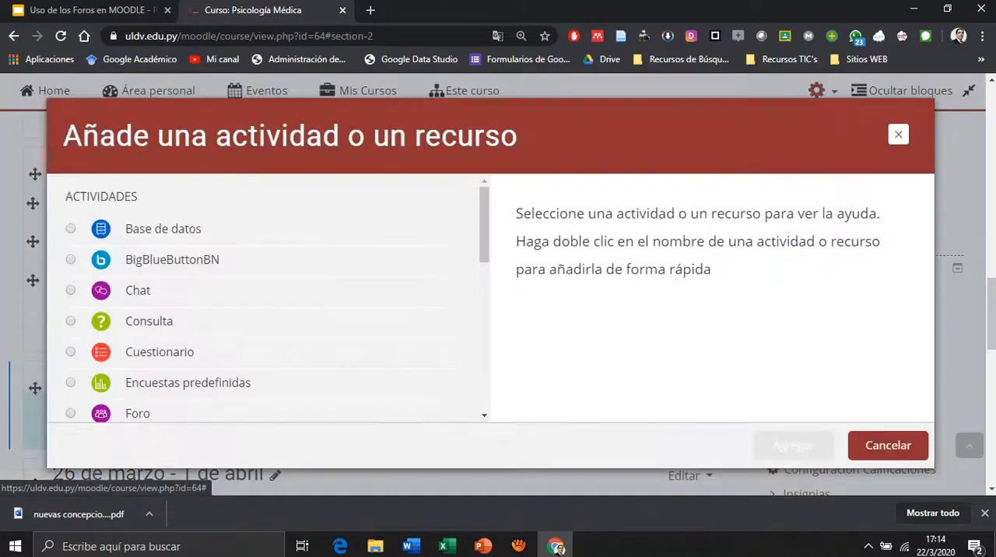
{"action": "left_click_drag", "start_coordinate": [484, 225], "coordinate": [484, 350]}
{"action": "left_click", "coordinate": [147, 323]}
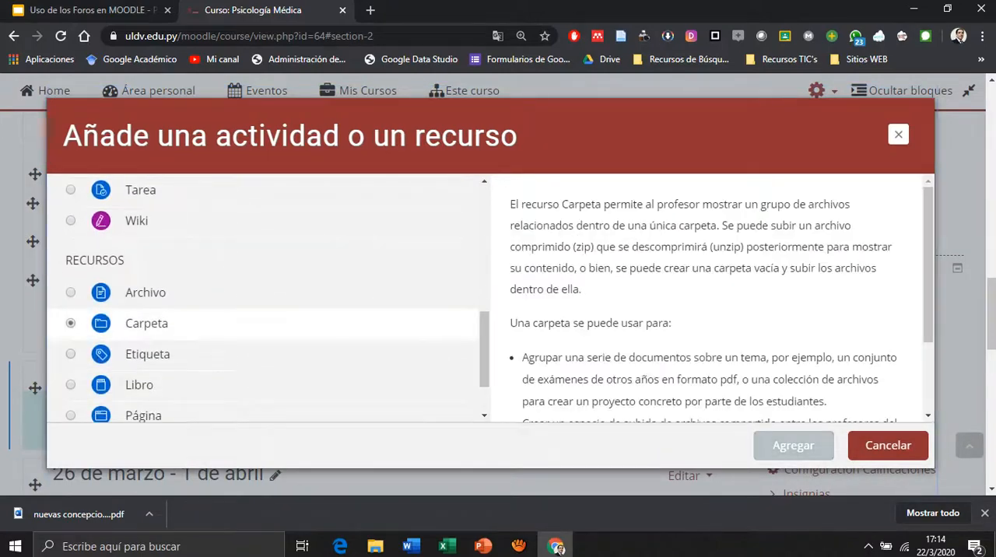
{"action": "left_click", "coordinate": [794, 445]}
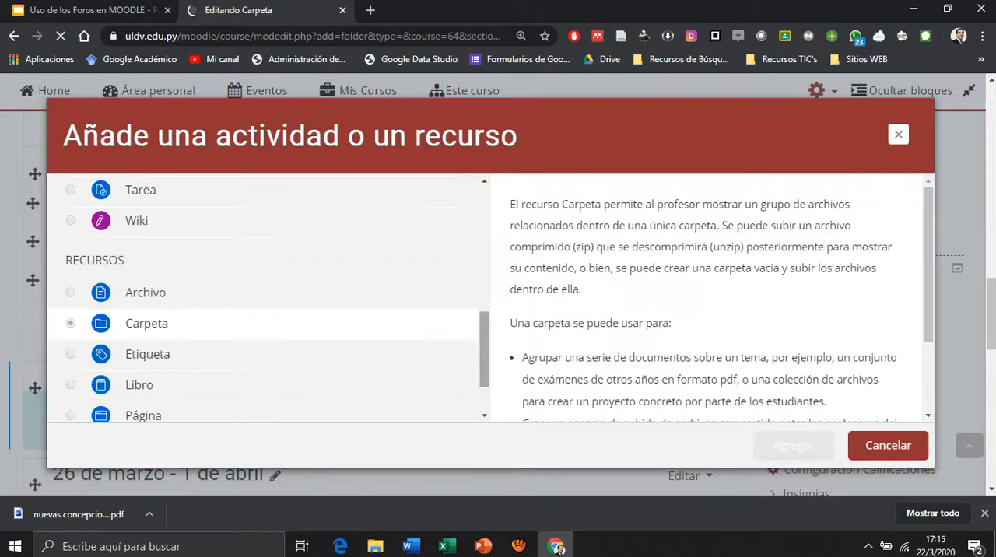
Name the new folder "Recursos de Aprendizaje".
{"action": "scroll", "coordinate": [498, 311], "scroll_direction": "down", "scroll_amount": 3}
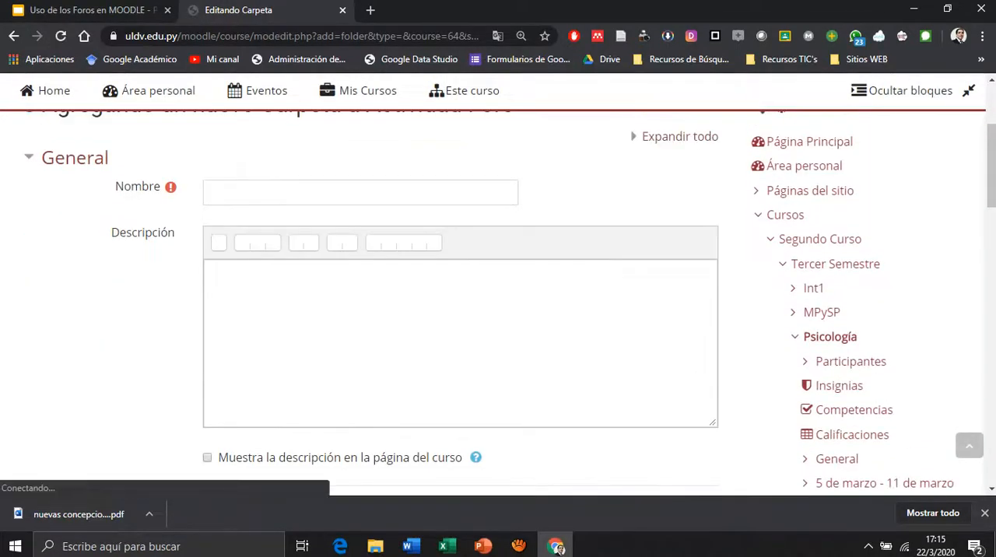
{"action": "type", "text": "Recursos de Aprendizaje"}
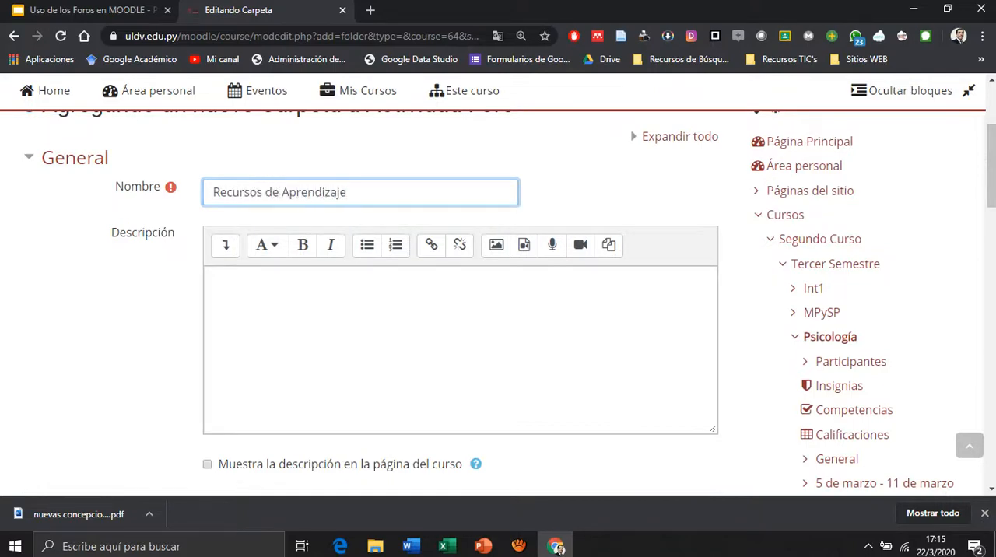
Start uploading a file to the folder's Contenido and browse the local documents for the reading on duelos.
{"action": "scroll", "coordinate": [549, 272], "scroll_direction": "down", "scroll_amount": 3}
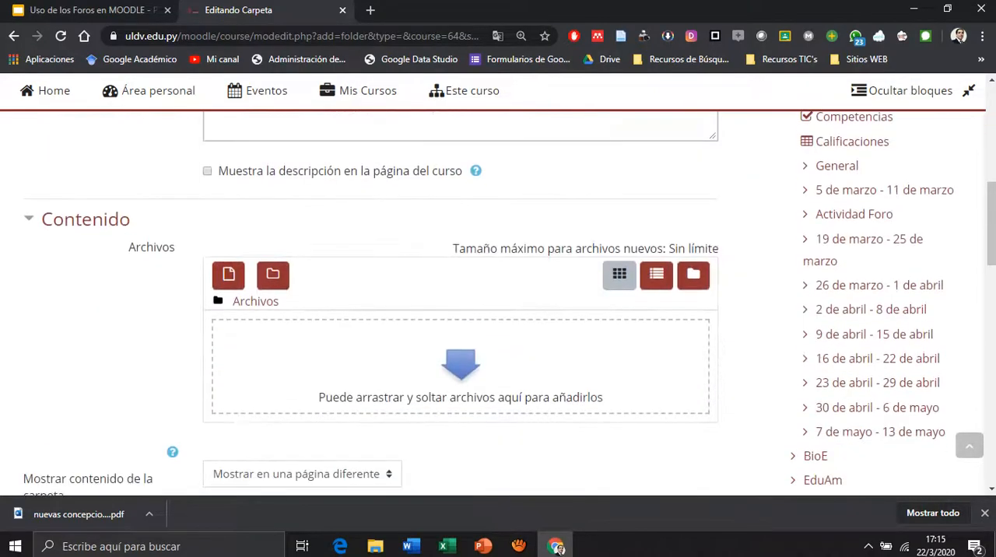
{"action": "left_click", "coordinate": [460, 355]}
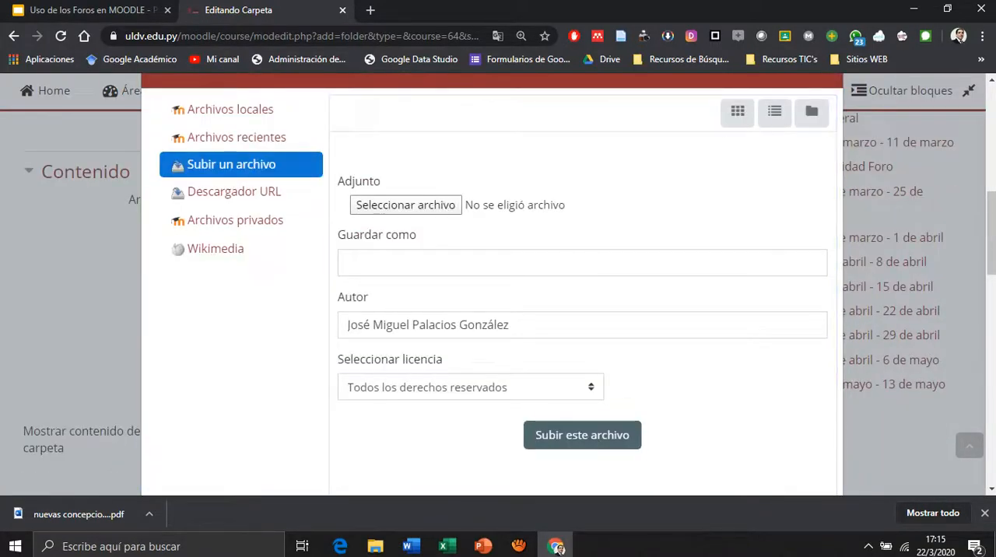
{"action": "left_click", "coordinate": [405, 205]}
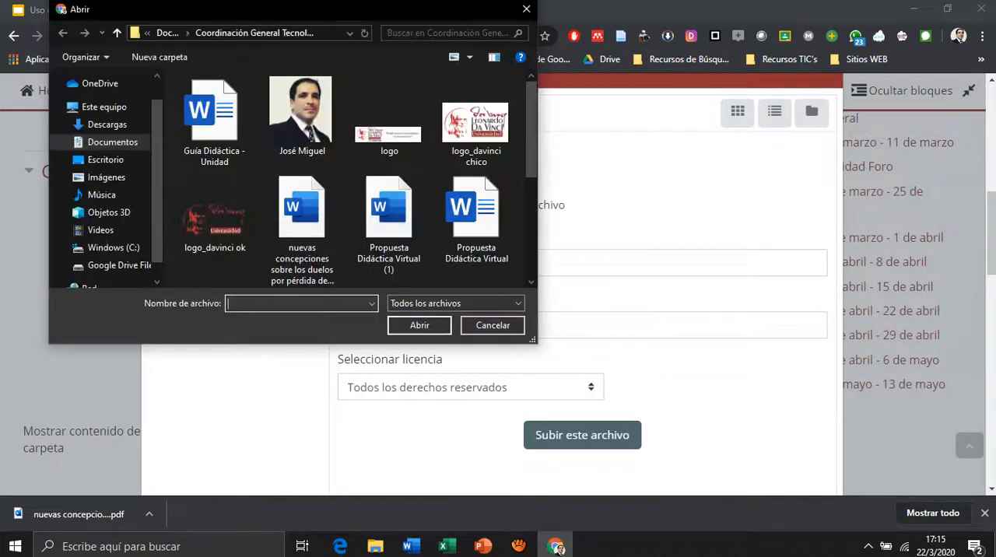
{"action": "scroll", "coordinate": [343, 179], "scroll_direction": "down", "scroll_amount": 4}
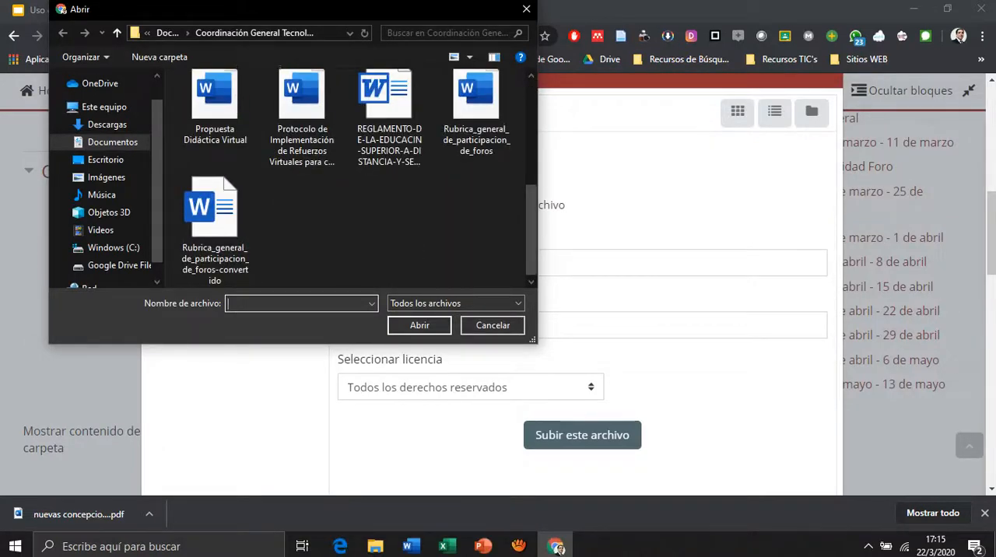
{"action": "key", "text": "alt+Tab"}
{"action": "key", "text": "alt+Tab"}
{"action": "key", "text": "alt+Tab"}
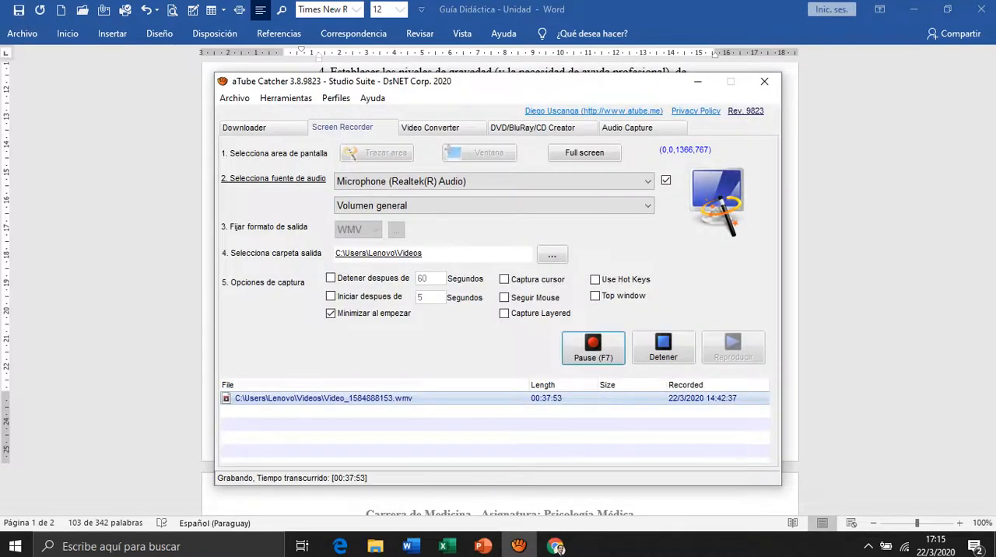
{"action": "left_click", "coordinate": [594, 348]}
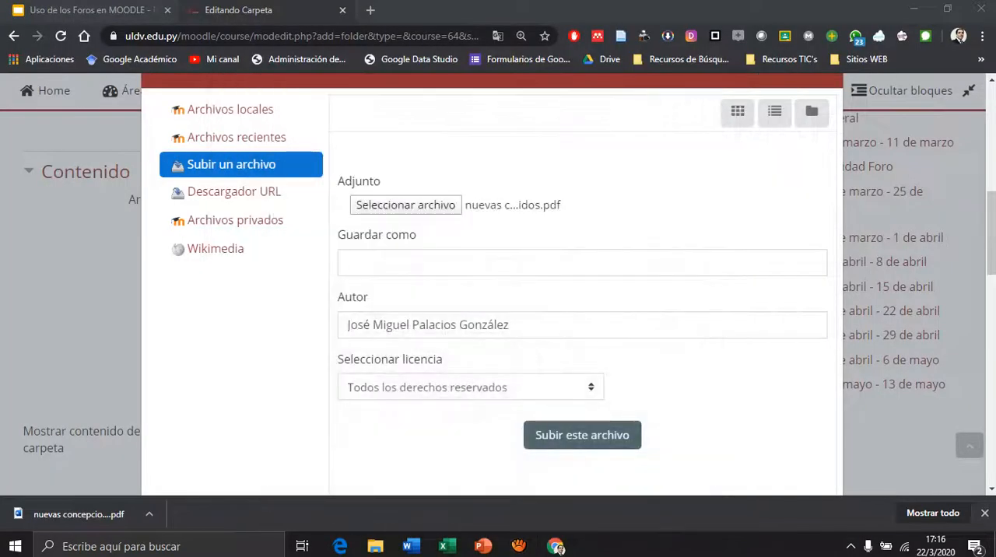
Upload the chosen "nuevas concepciones" PDF to the folder's Archivos.
{"action": "left_click", "coordinate": [582, 436]}
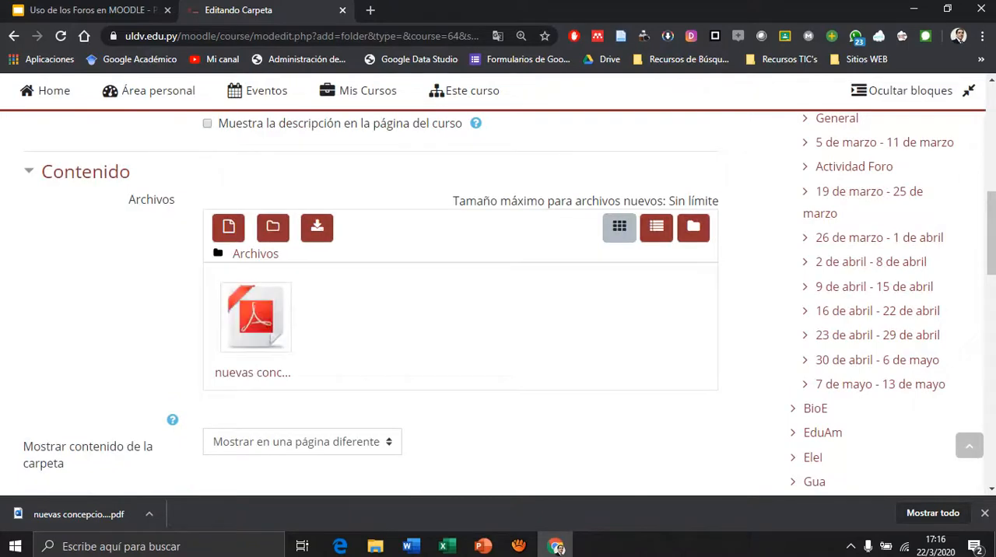
Save the folder with its uploaded PDF and return to the course page.
{"action": "scroll", "coordinate": [498, 304], "scroll_direction": "up", "scroll_amount": 3}
{"action": "scroll", "coordinate": [499, 303], "scroll_direction": "down", "scroll_amount": 5}
{"action": "scroll", "coordinate": [498, 304], "scroll_direction": "down", "scroll_amount": 4}
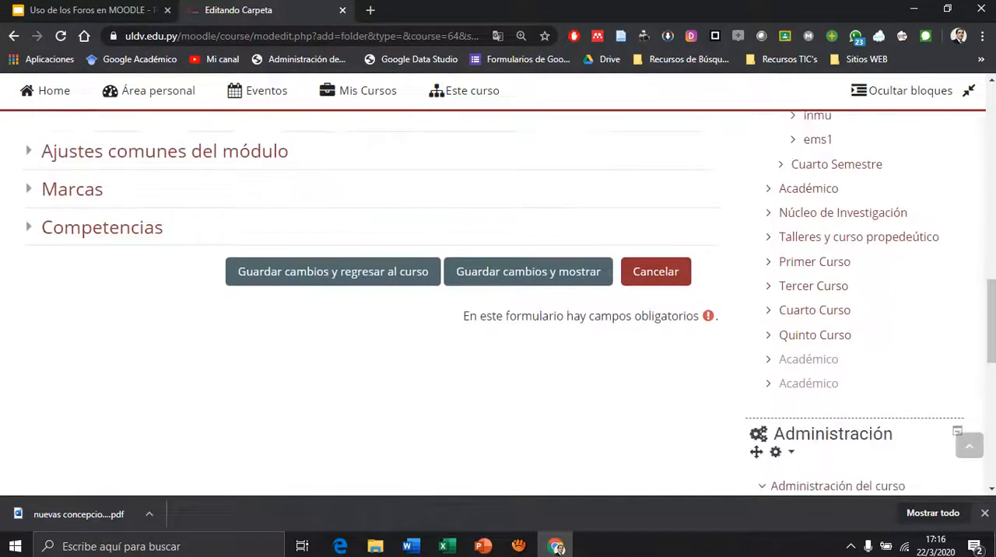
{"action": "left_click", "coordinate": [333, 272]}
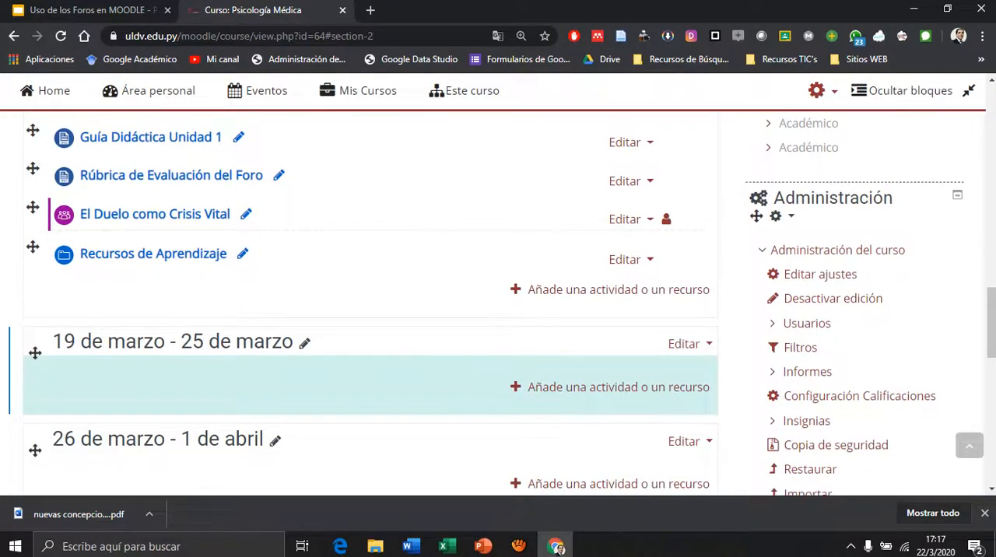
{"action": "key", "text": "alt+Tab"}
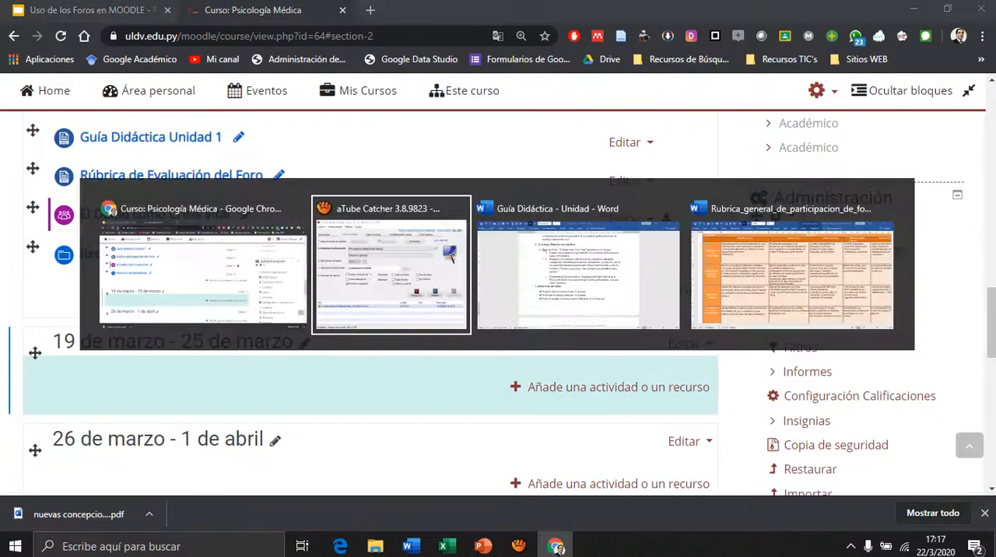
{"action": "left_click", "coordinate": [593, 348]}
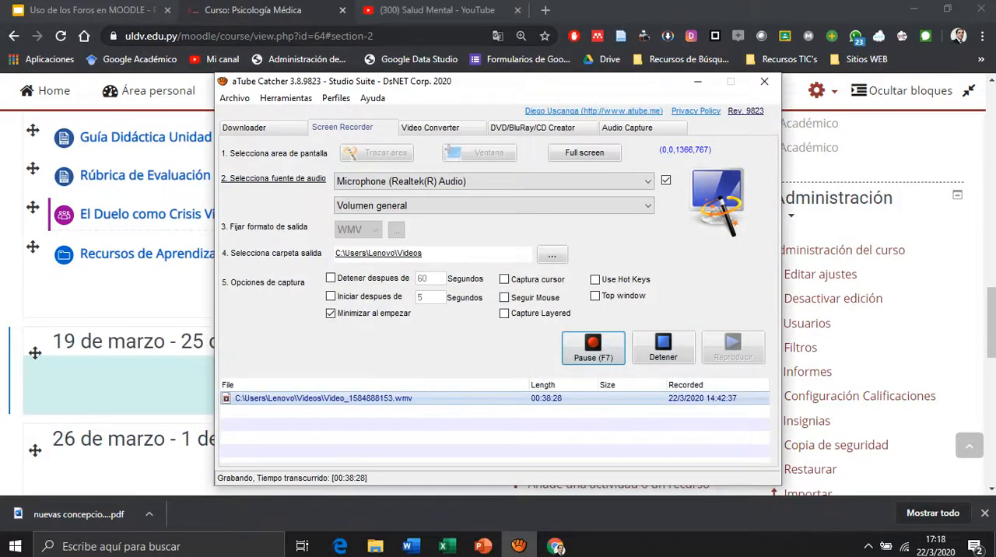
{"action": "key", "text": "alt+Tab"}
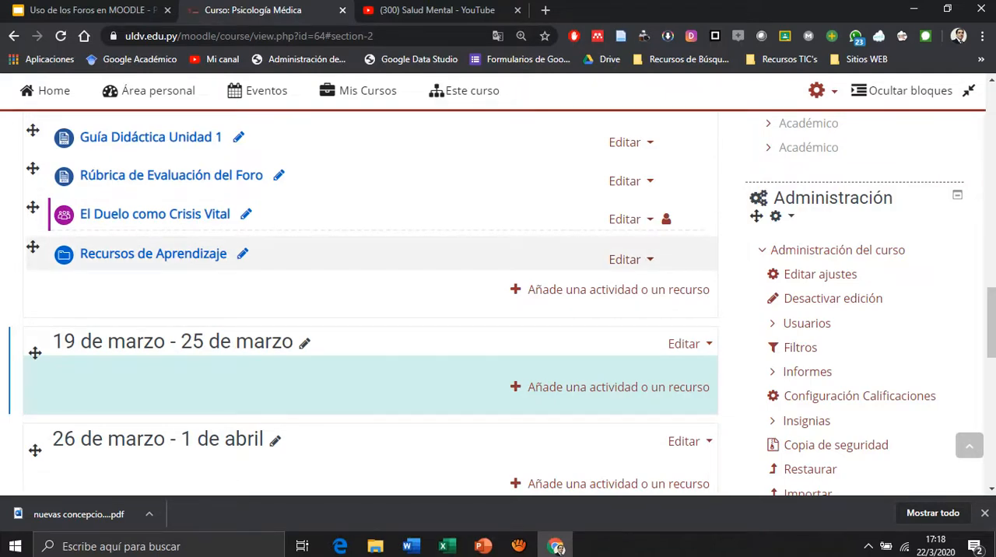
Add a URL resource to the Actividad Foro section.
{"action": "left_click", "coordinate": [618, 387]}
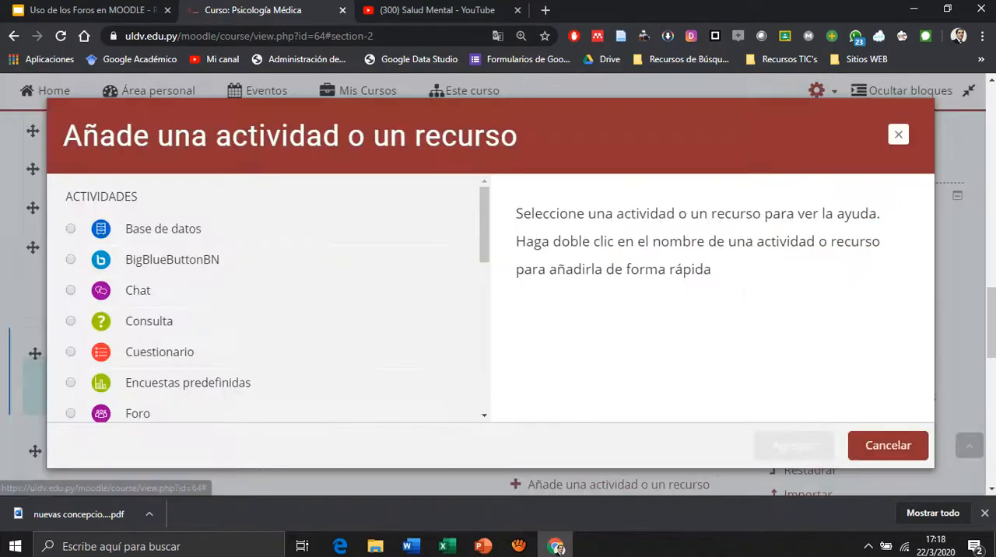
{"action": "scroll", "coordinate": [269, 299], "scroll_direction": "down", "scroll_amount": 4}
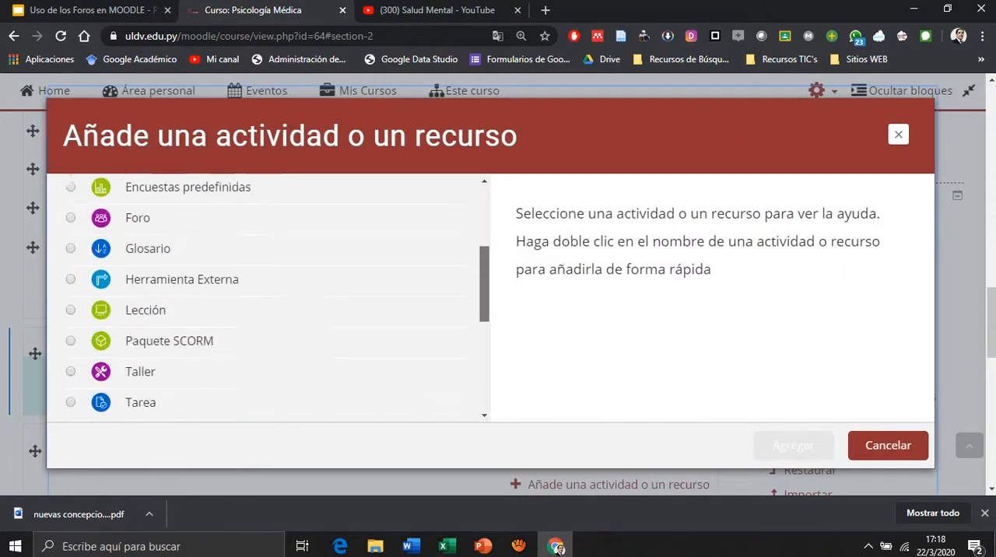
{"action": "scroll", "coordinate": [268, 299], "scroll_direction": "down", "scroll_amount": 3}
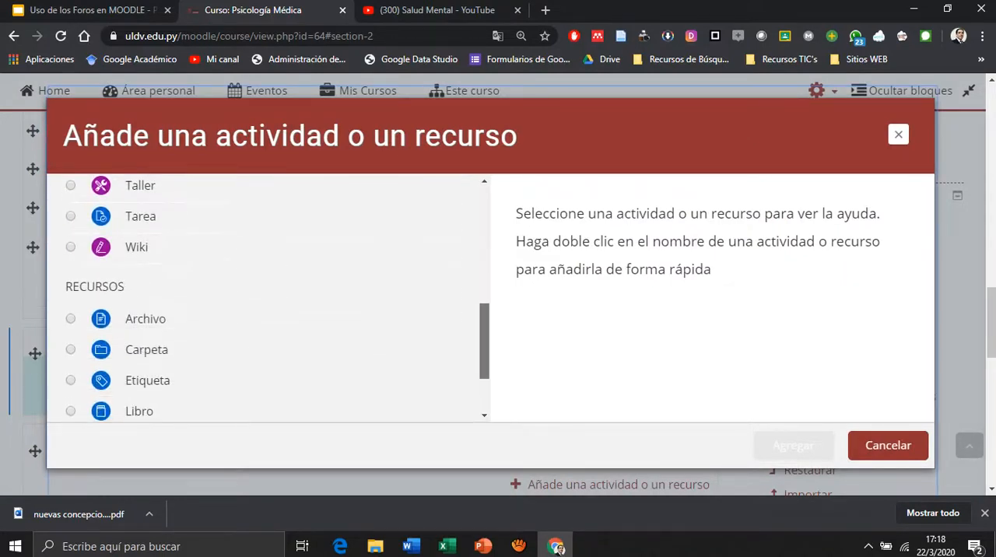
{"action": "scroll", "coordinate": [268, 299], "scroll_direction": "down", "scroll_amount": 1}
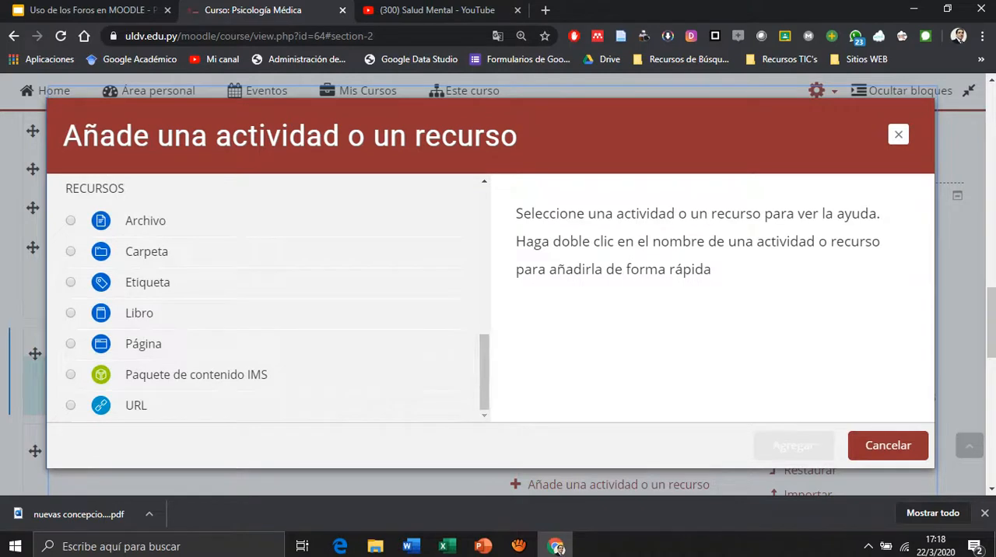
{"action": "left_click", "coordinate": [136, 406]}
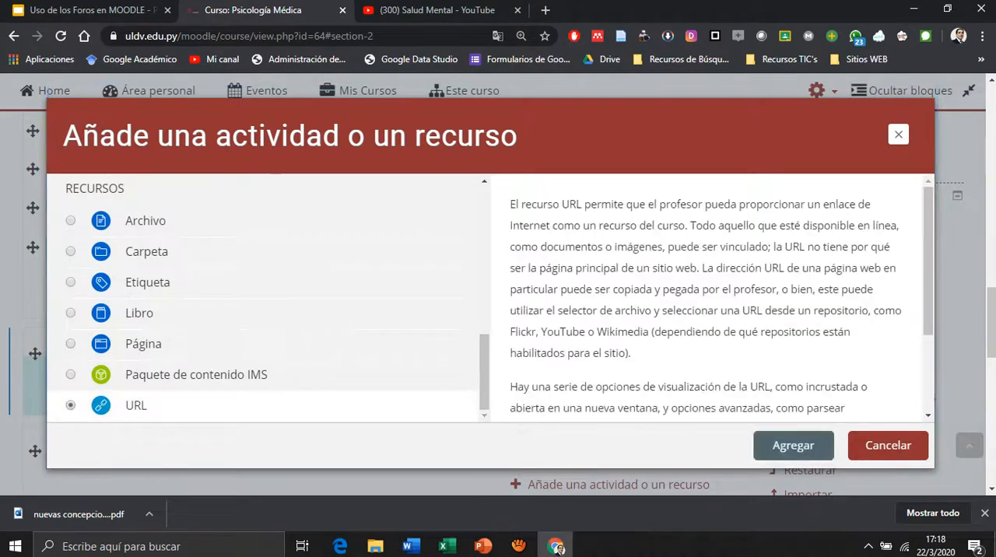
{"action": "left_click", "coordinate": [793, 445]}
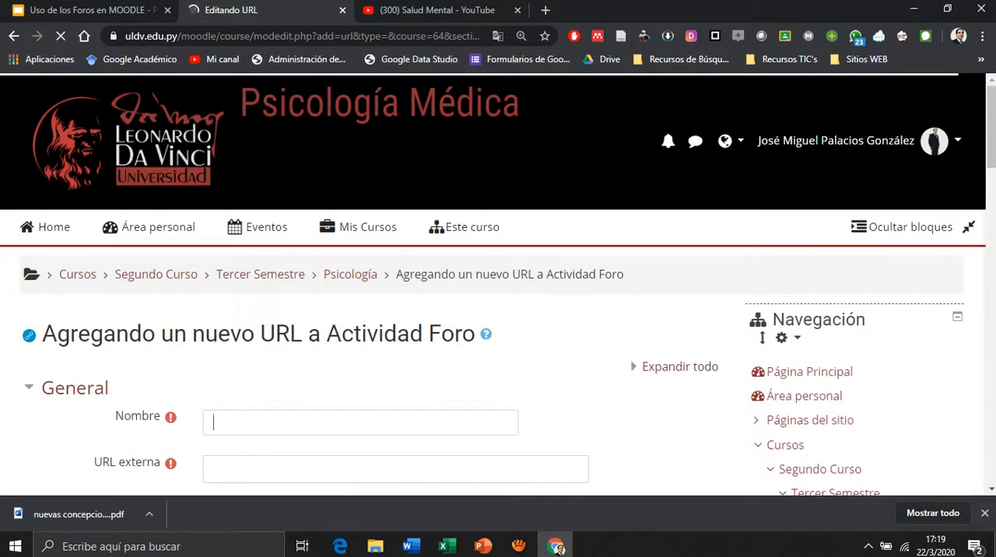
Name the new URL resource "Video Clase 1 - El Duelo".
{"action": "type", "text": "Video "}
{"action": "type", "text": "Cal"}
{"action": "key", "text": "BackSpace"}
{"action": "key", "text": "BackSpace"}
{"action": "type", "text": "lase 1"}
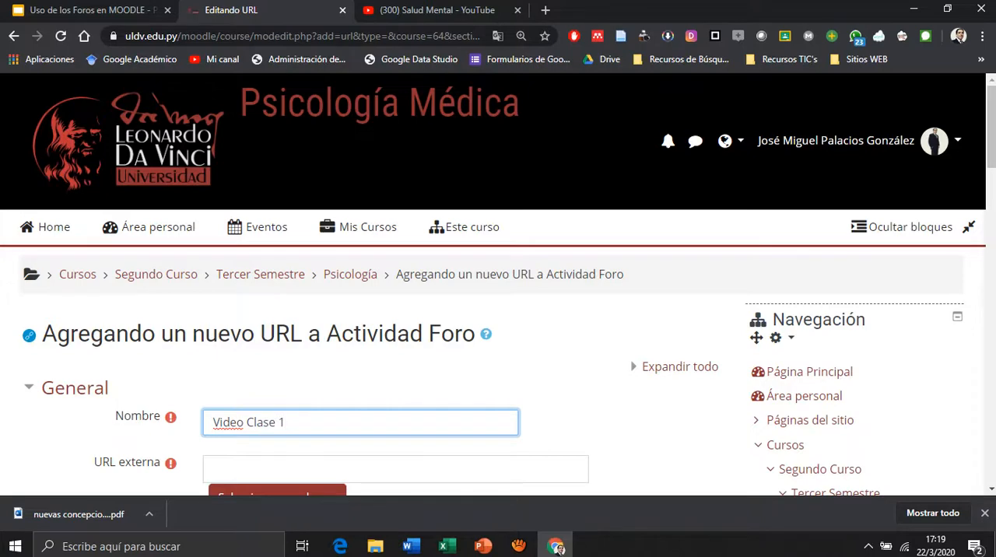
{"action": "type", "text": " - El Duelo"}
{"action": "scroll", "coordinate": [499, 311], "scroll_direction": "down", "scroll_amount": 2}
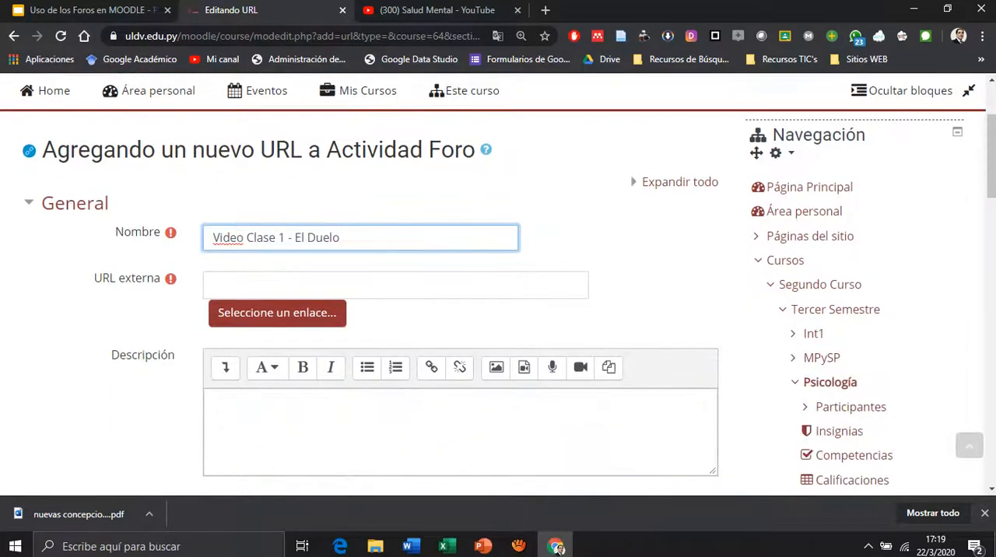
Paste the copied YouTube video link as the URL externa, then save the resource and return to the course.
{"action": "key", "text": "Tab"}
{"action": "key", "text": "ctrl+v"}
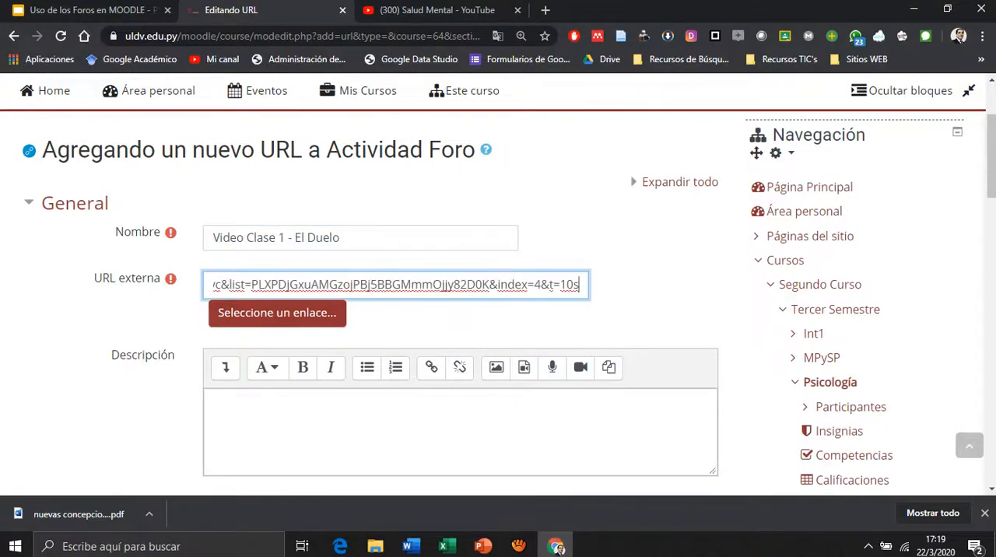
{"action": "scroll", "coordinate": [374, 312], "scroll_direction": "down", "scroll_amount": 1}
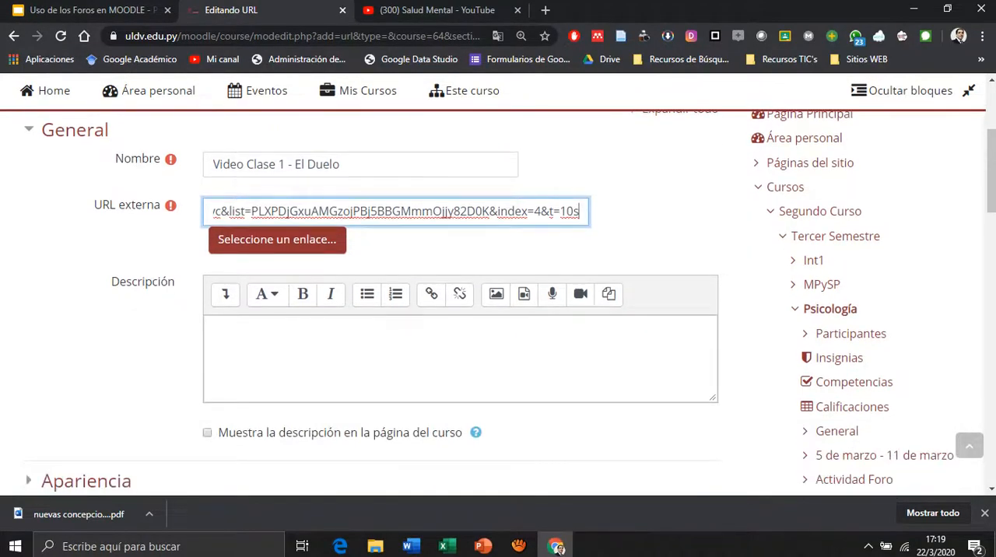
{"action": "scroll", "coordinate": [373, 311], "scroll_direction": "down", "scroll_amount": 2}
{"action": "scroll", "coordinate": [374, 311], "scroll_direction": "down", "scroll_amount": 2}
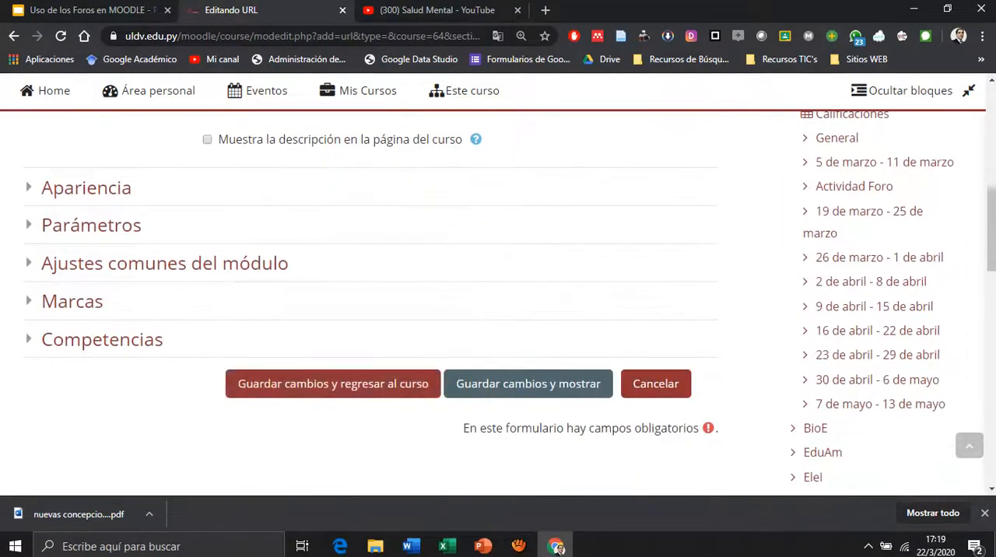
{"action": "left_click", "coordinate": [333, 384]}
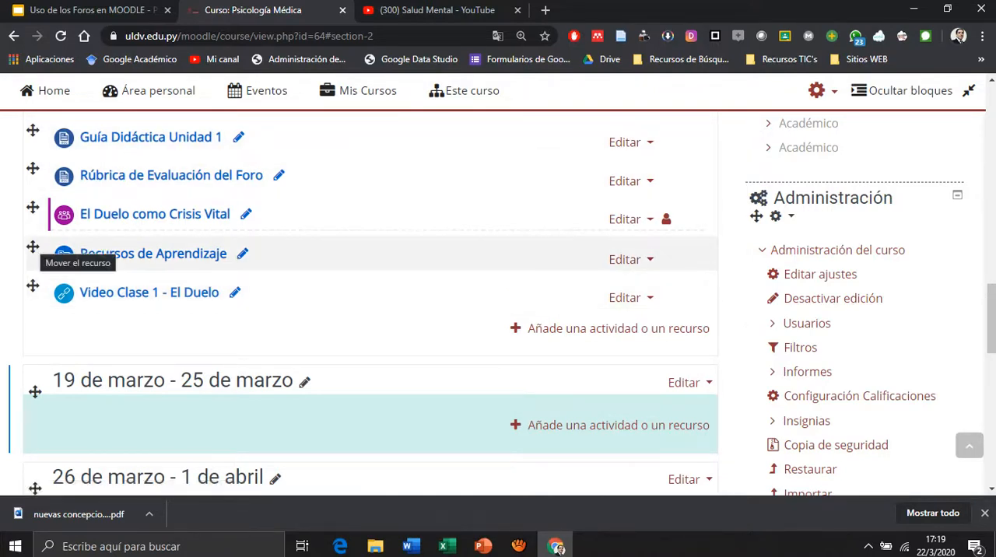
Move Recursos de Aprendizaje and Video Clase 1 - El Duelo between Guía Didáctica Unidad 1 and Rúbrica de Evaluación del Foro.
{"action": "left_click_drag", "start_coordinate": [32, 247], "coordinate": [33, 170]}
{"action": "left_click_drag", "start_coordinate": [33, 286], "coordinate": [38, 207]}
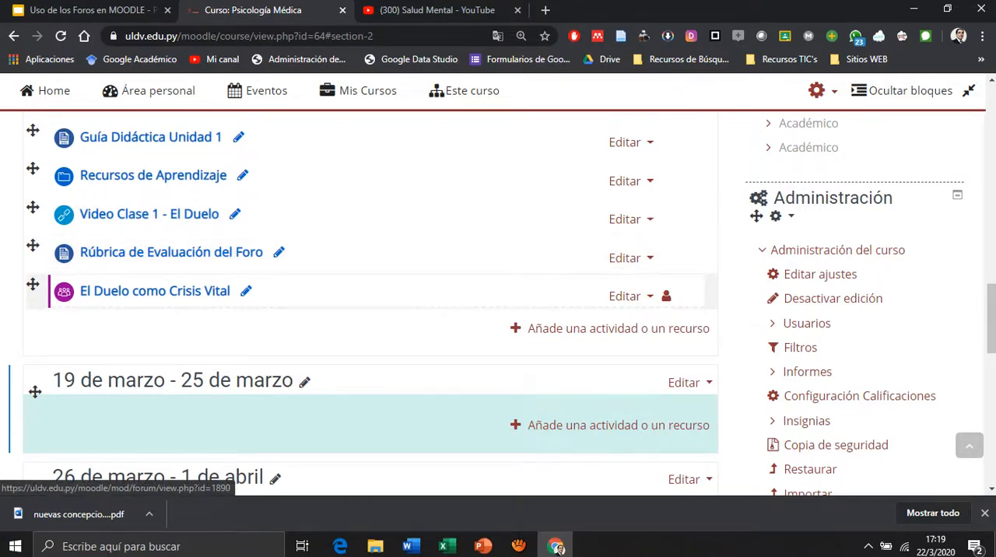
{"action": "scroll", "coordinate": [370, 304], "scroll_direction": "up", "scroll_amount": 1}
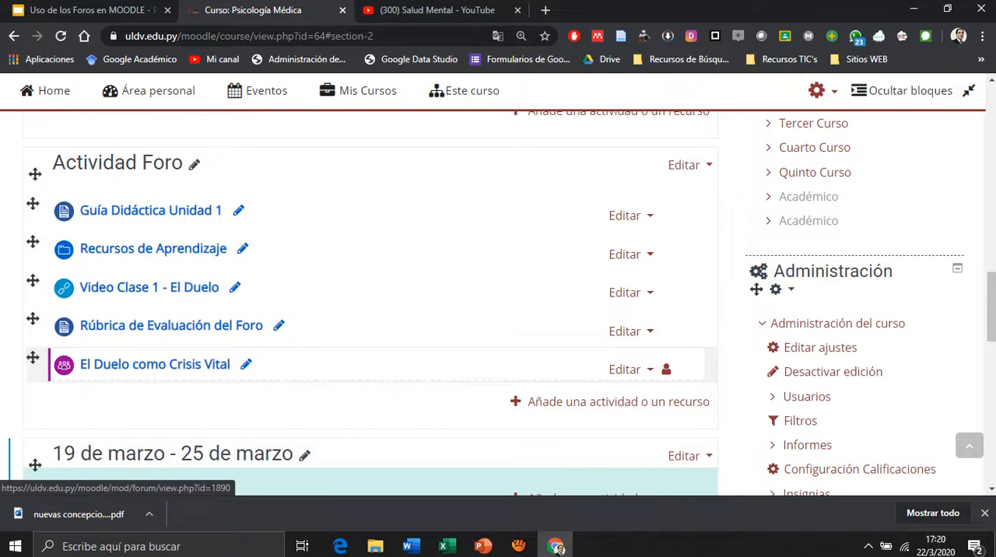
{"action": "key", "text": "alt+Tab"}
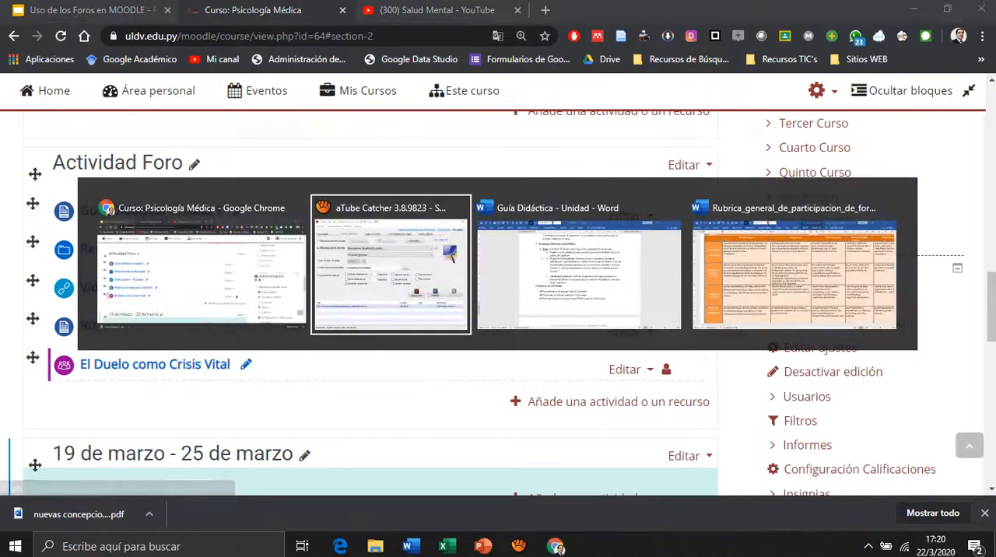
{"action": "left_click", "coordinate": [593, 348]}
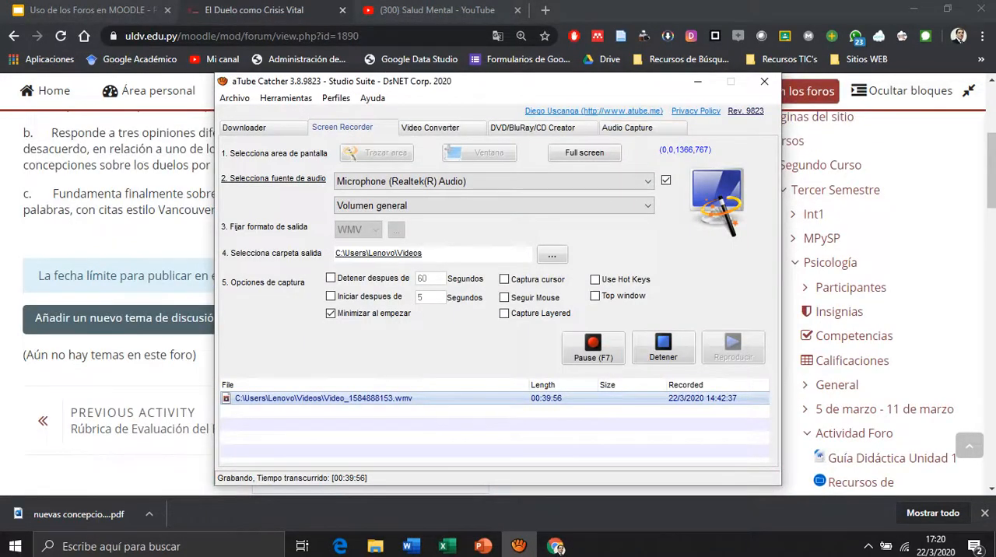
{"action": "left_click", "coordinate": [698, 82]}
Start a new discussion topic in the El Duelo como Crisis Vital forum with the subject "Foro 1 - Crisis Vitales Duelo".
{"action": "scroll", "coordinate": [436, 285], "scroll_direction": "up", "scroll_amount": 3}
{"action": "scroll", "coordinate": [436, 285], "scroll_direction": "down", "scroll_amount": 2}
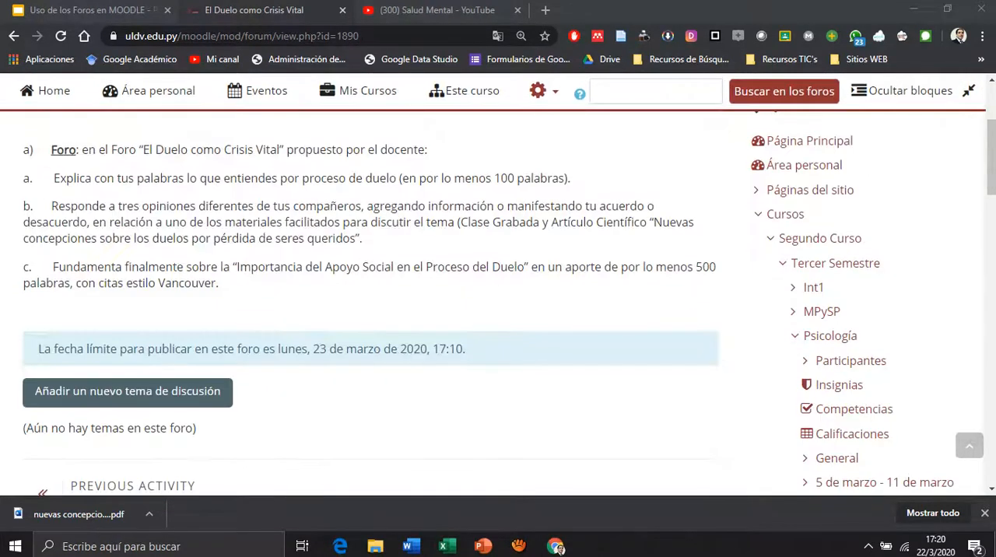
{"action": "scroll", "coordinate": [436, 284], "scroll_direction": "up", "scroll_amount": 2}
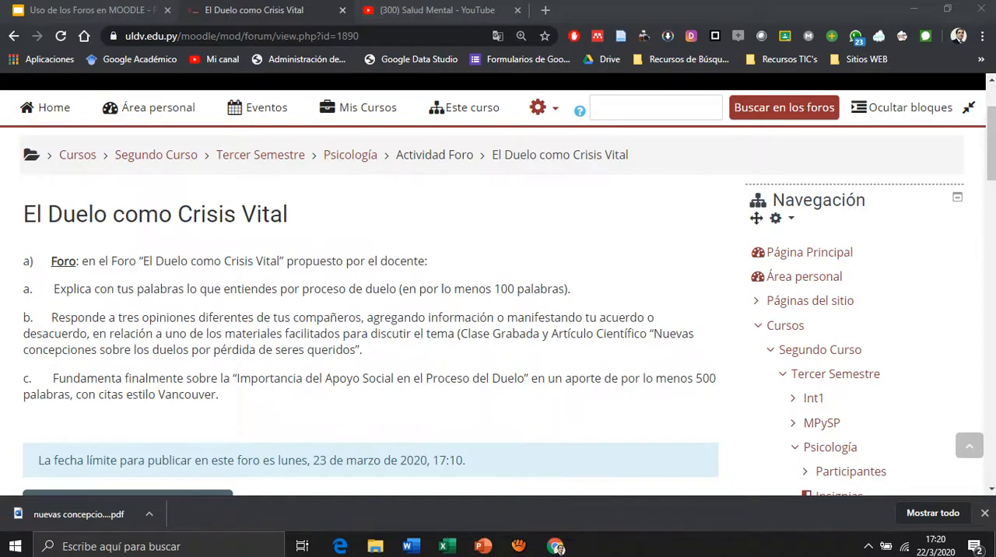
{"action": "scroll", "coordinate": [436, 284], "scroll_direction": "down", "scroll_amount": 2}
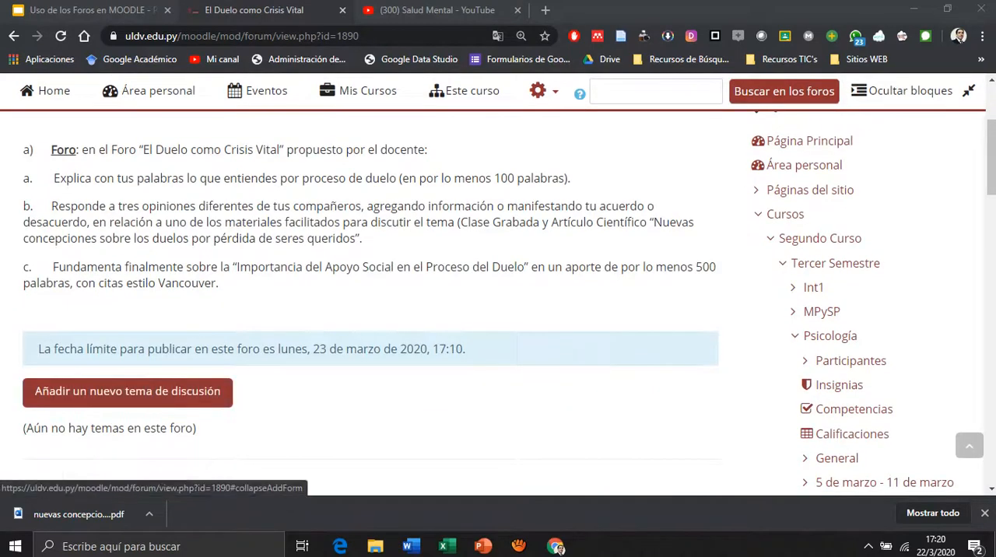
{"action": "left_click", "coordinate": [128, 392]}
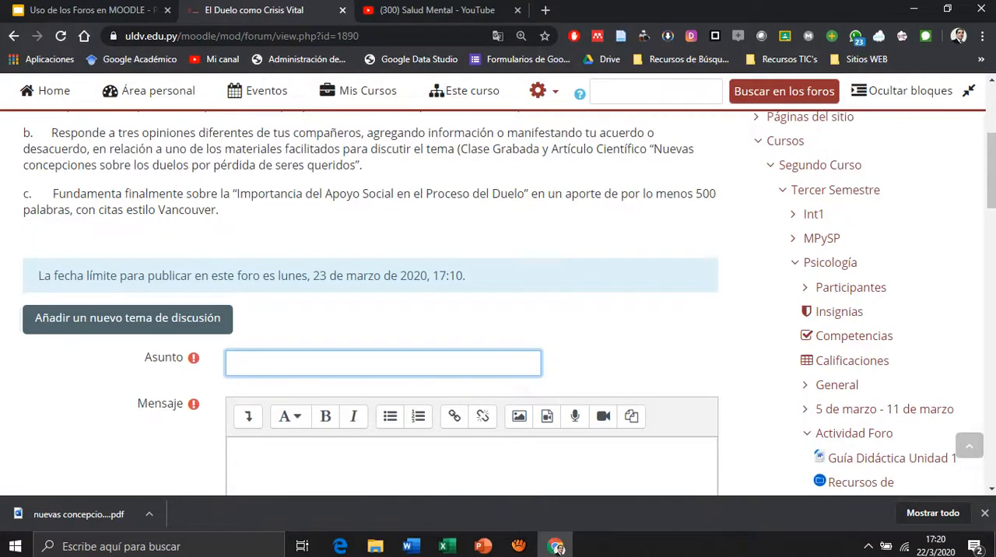
{"action": "type", "text": "Foro 1 - Crisis Vita"}
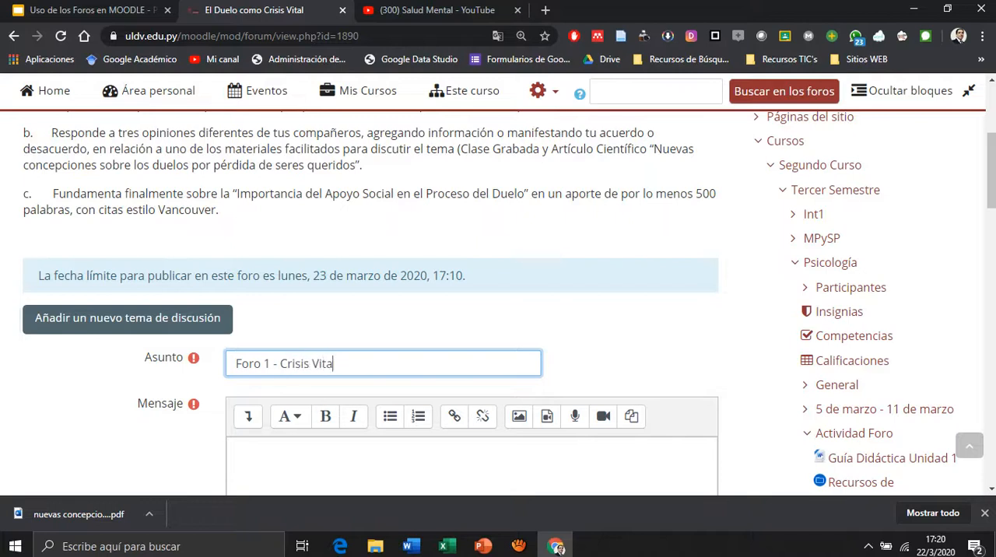
{"action": "type", "text": "les Duelo"}
{"action": "key", "text": "Tab"}
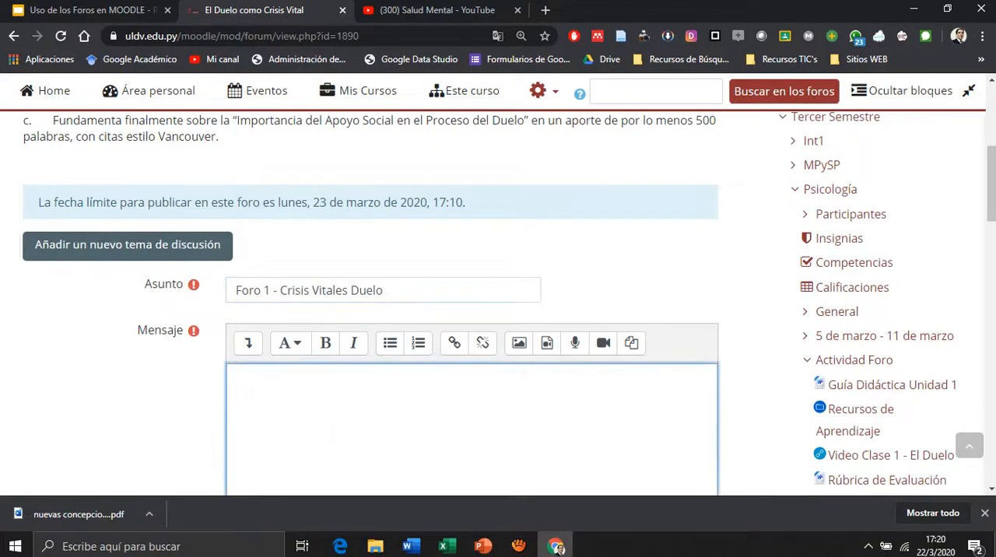
{"action": "scroll", "coordinate": [498, 300], "scroll_direction": "down", "scroll_amount": 1}
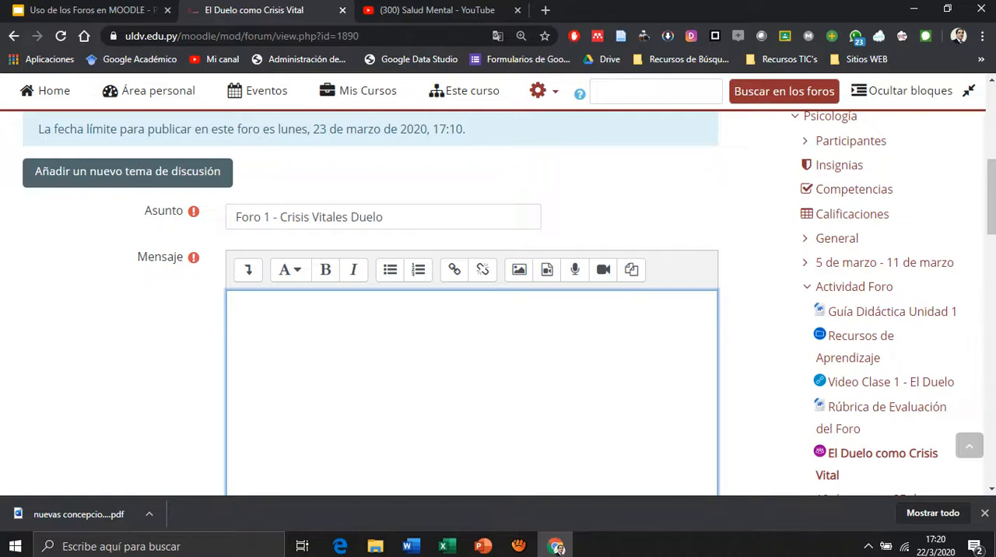
{"action": "key", "text": "alt+Tab"}
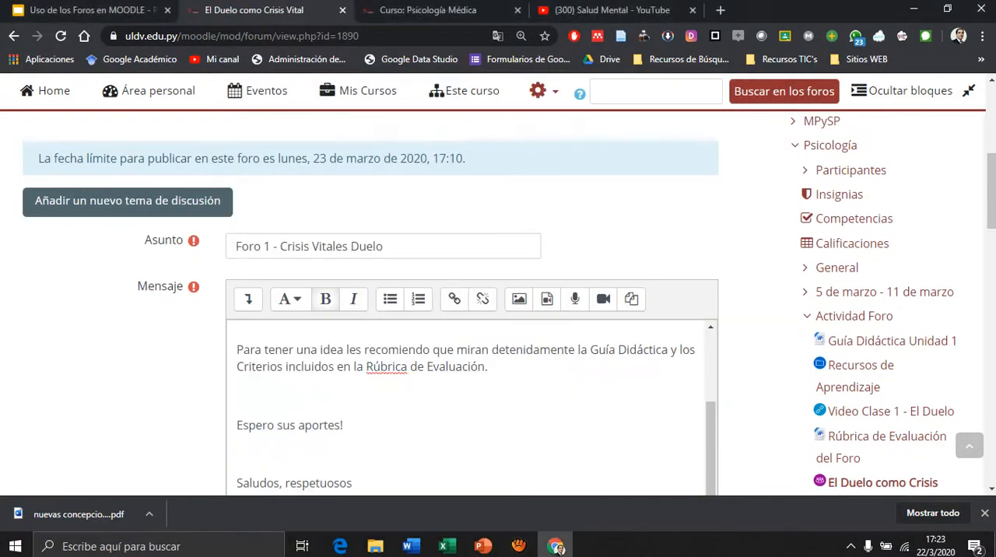
{"action": "scroll", "coordinate": [471, 389], "scroll_direction": "down", "scroll_amount": 1}
{"action": "scroll", "coordinate": [472, 390], "scroll_direction": "up", "scroll_amount": 2}
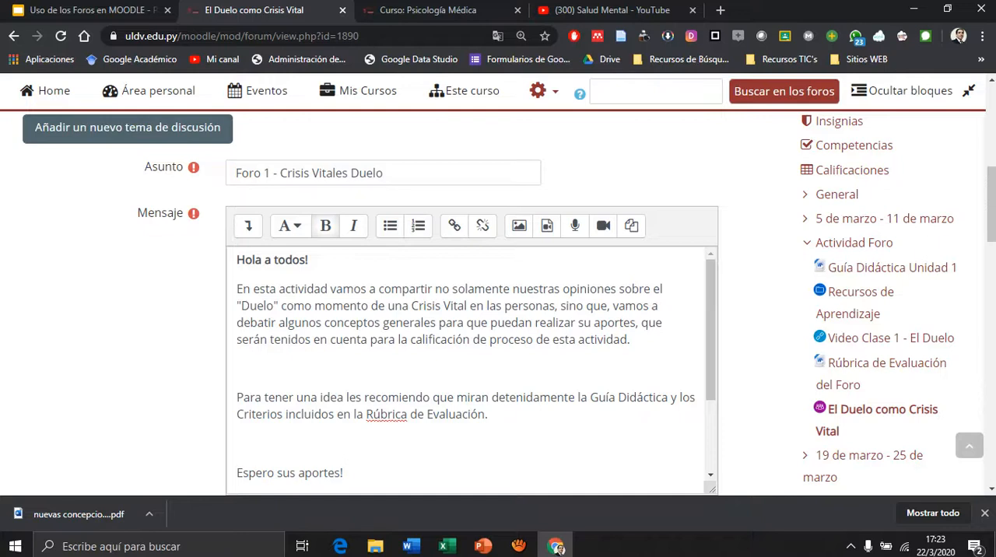
Link the words "Guía Didáctica" in the discussion message to the address of the Guía Didáctica Unidad 1 resource on the course page.
{"action": "scroll", "coordinate": [471, 366], "scroll_direction": "down", "scroll_amount": 2}
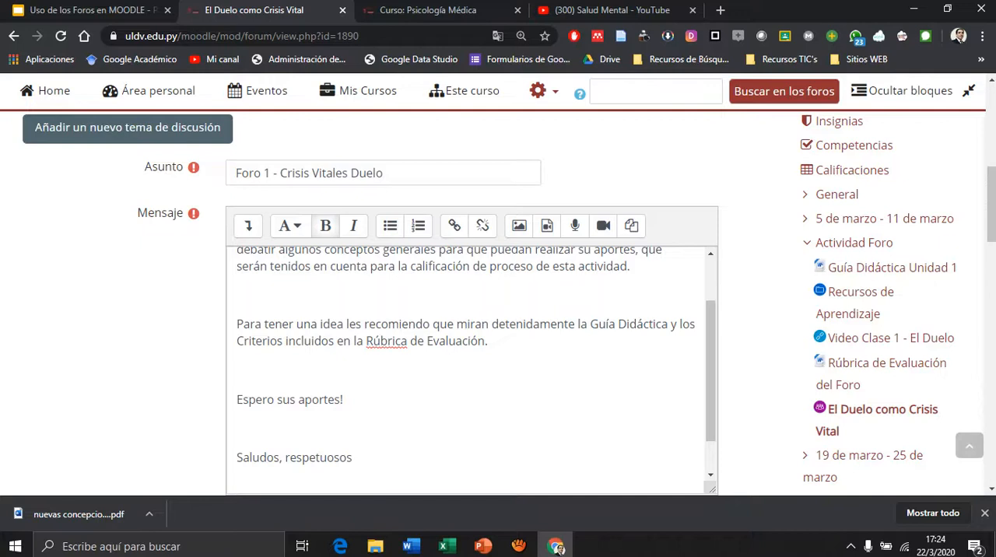
{"action": "left_click_drag", "start_coordinate": [590, 324], "coordinate": [668, 324]}
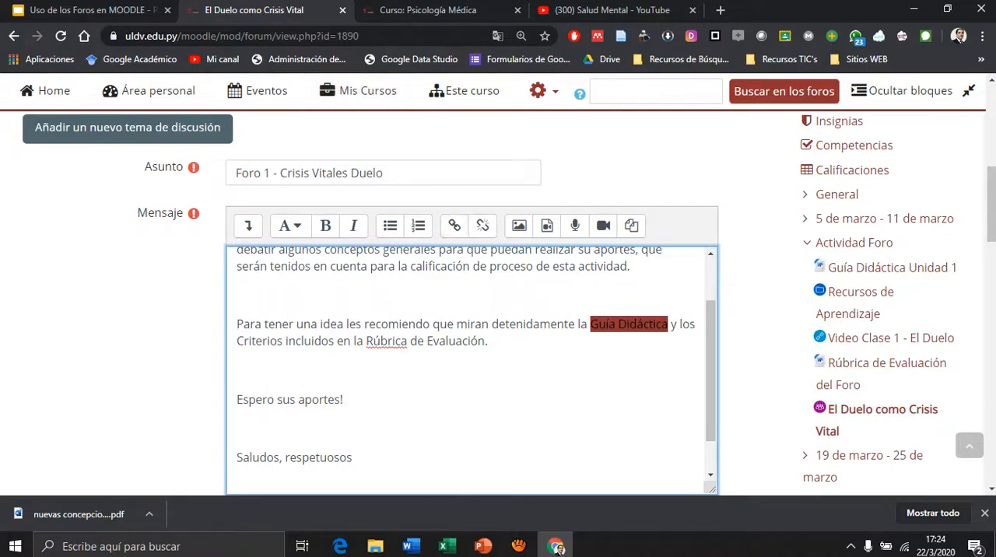
{"action": "left_click", "coordinate": [428, 10]}
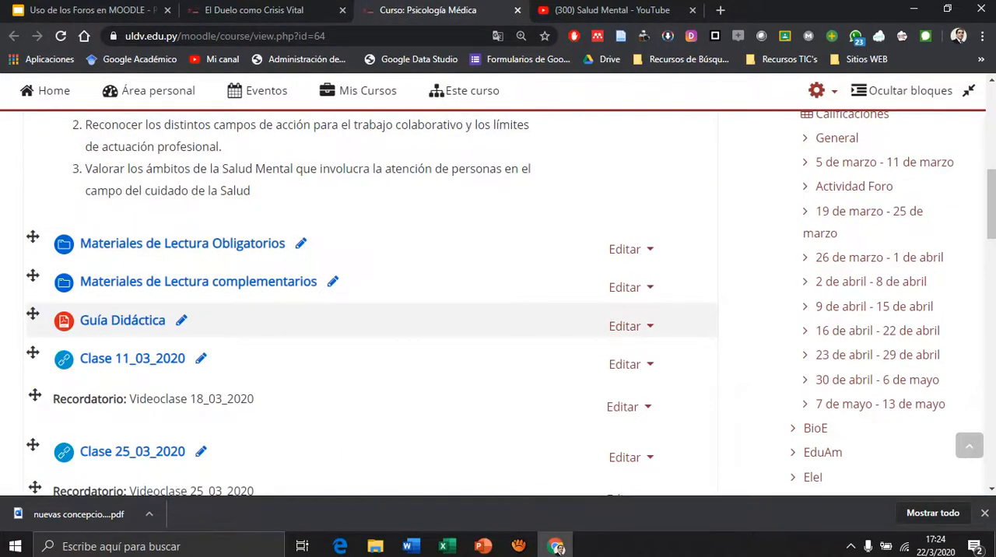
{"action": "scroll", "coordinate": [374, 320], "scroll_direction": "down", "scroll_amount": 8}
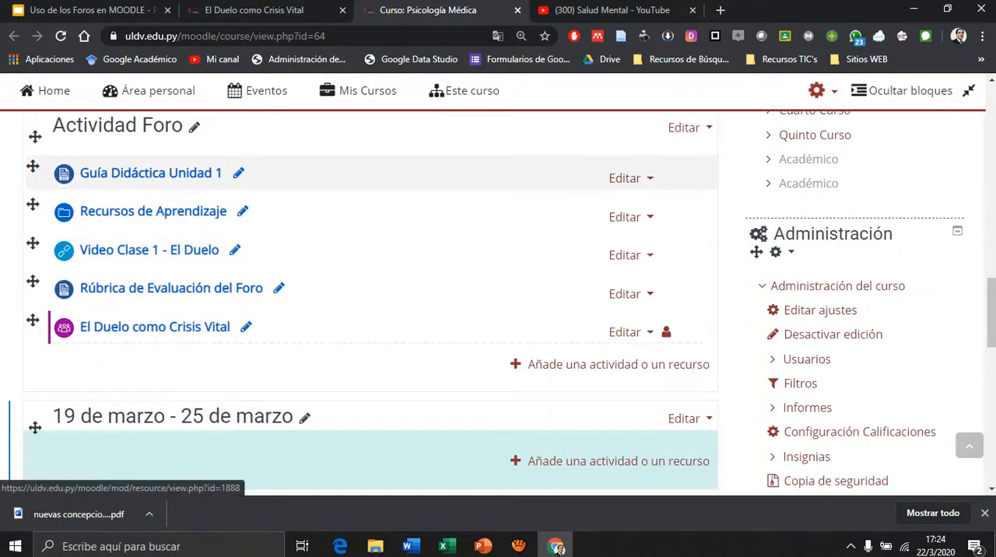
{"action": "right_click", "coordinate": [192, 173]}
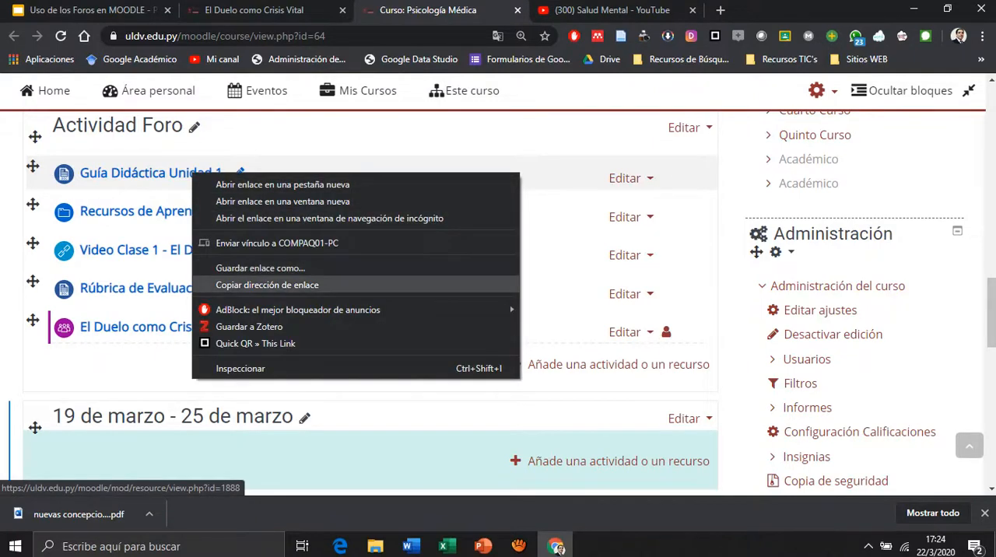
{"action": "left_click", "coordinate": [253, 286]}
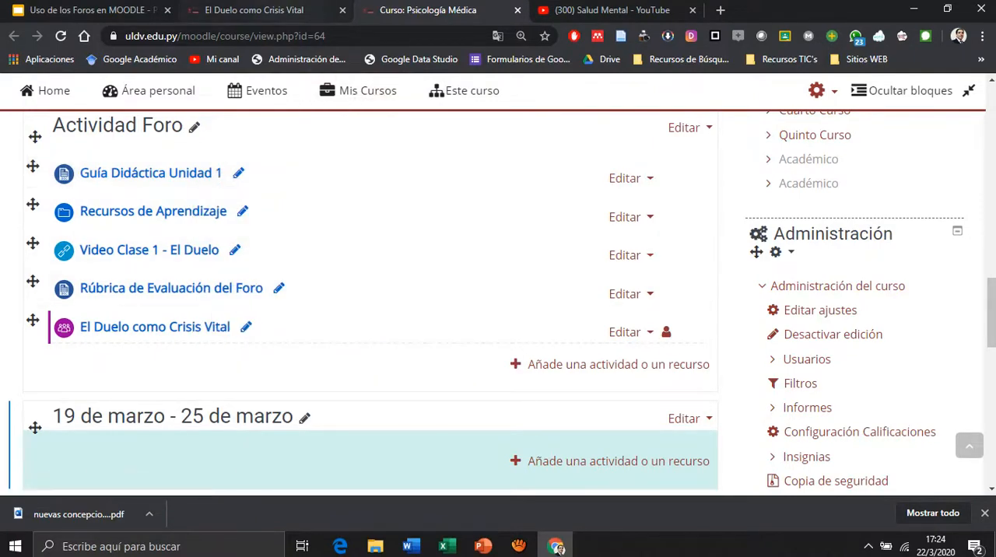
{"action": "left_click", "coordinate": [254, 11]}
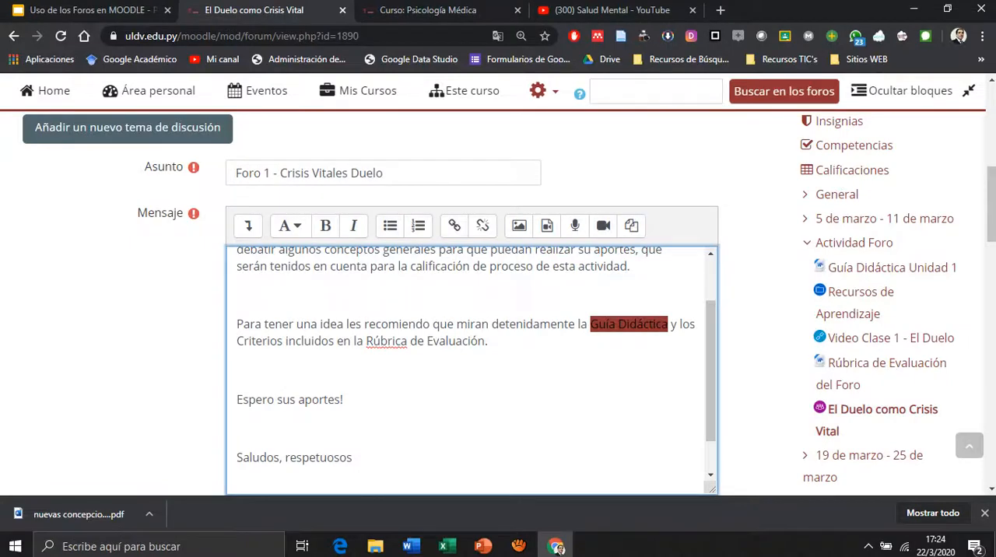
{"action": "left_click", "coordinate": [454, 226]}
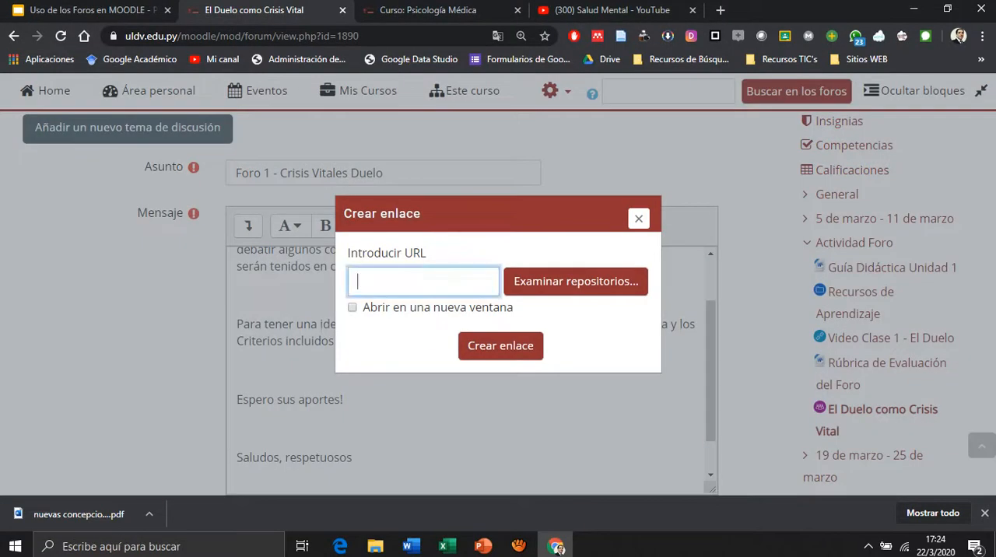
{"action": "key", "text": "ctrl+v"}
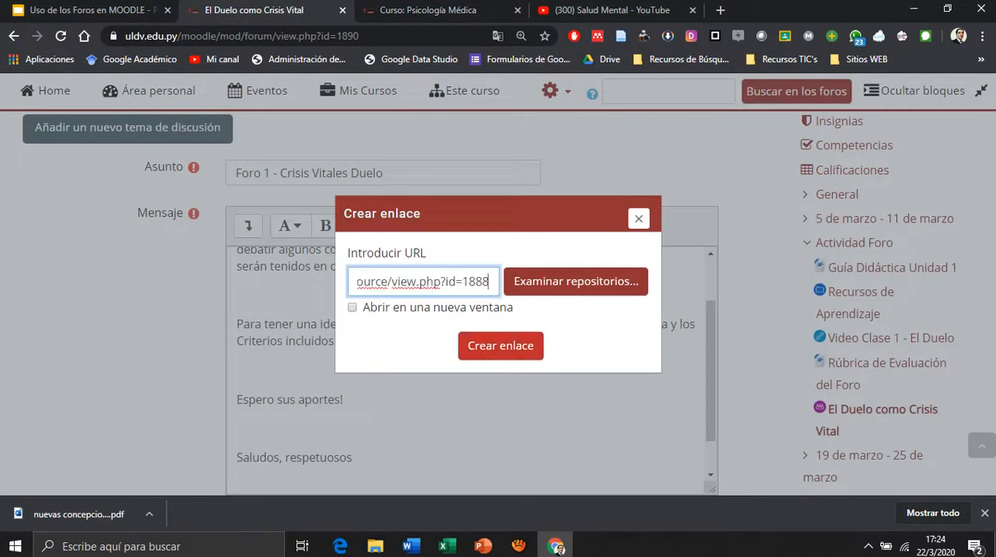
{"action": "key", "text": "Return"}
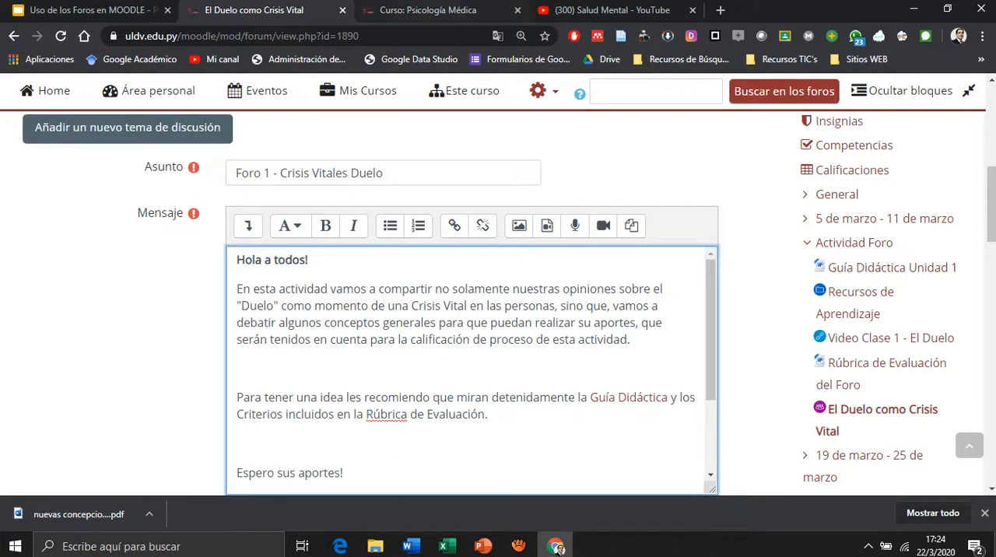
Link "Rúbrica de Evaluación." in the discussion message to the address of the Rúbrica de Evaluación del Foro resource on the course page.
{"action": "left_click", "coordinate": [436, 10]}
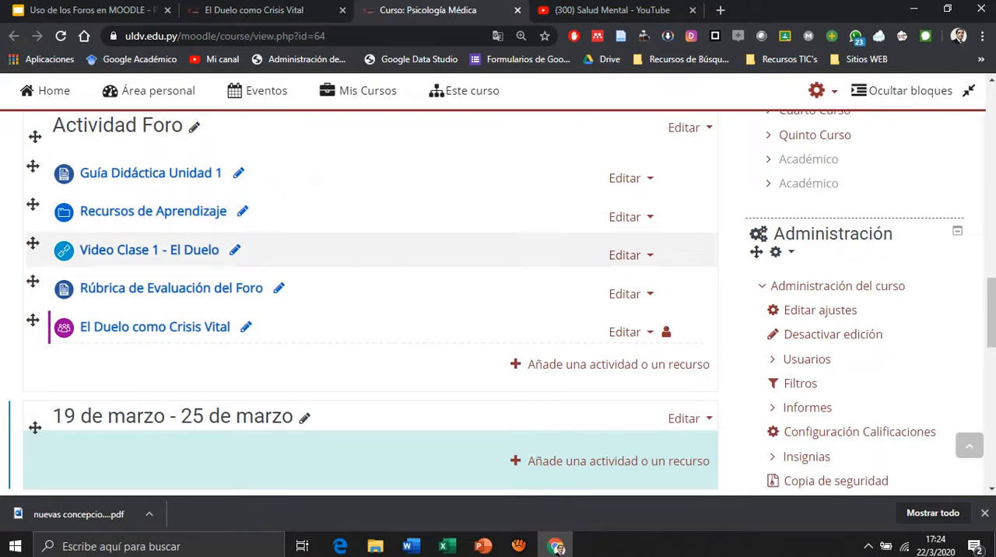
{"action": "left_click", "coordinate": [316, 10]}
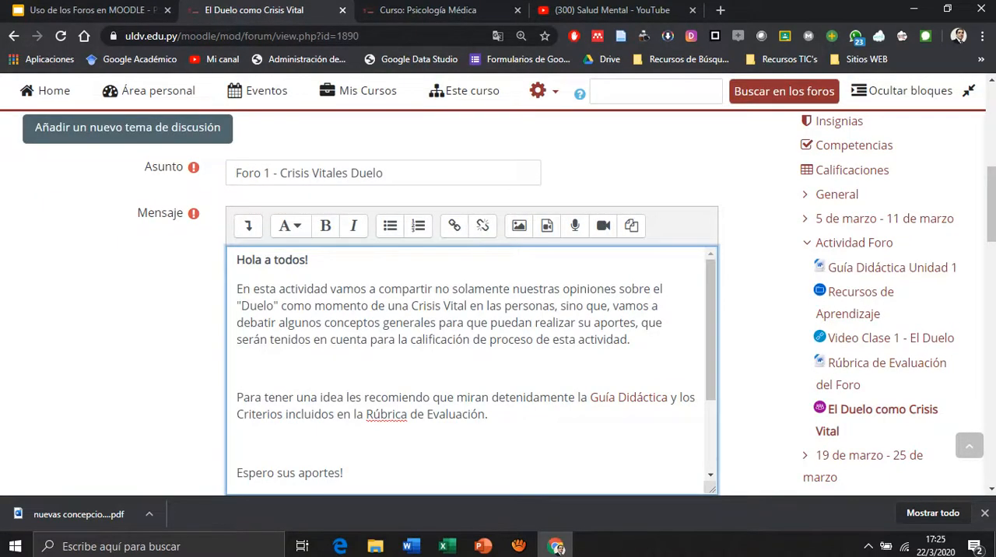
{"action": "left_click_drag", "start_coordinate": [367, 414], "coordinate": [488, 415]}
{"action": "left_click", "coordinate": [428, 11]}
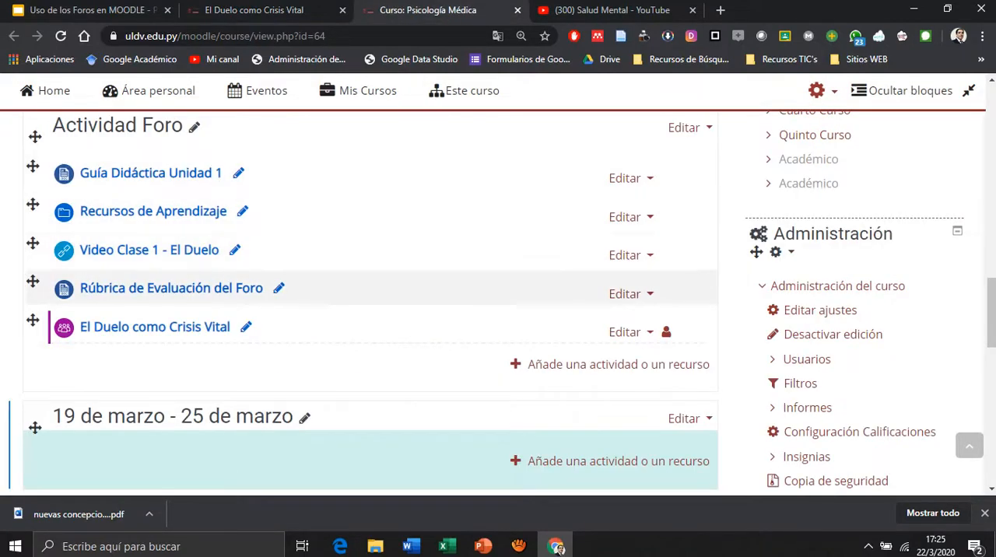
{"action": "right_click", "coordinate": [181, 288]}
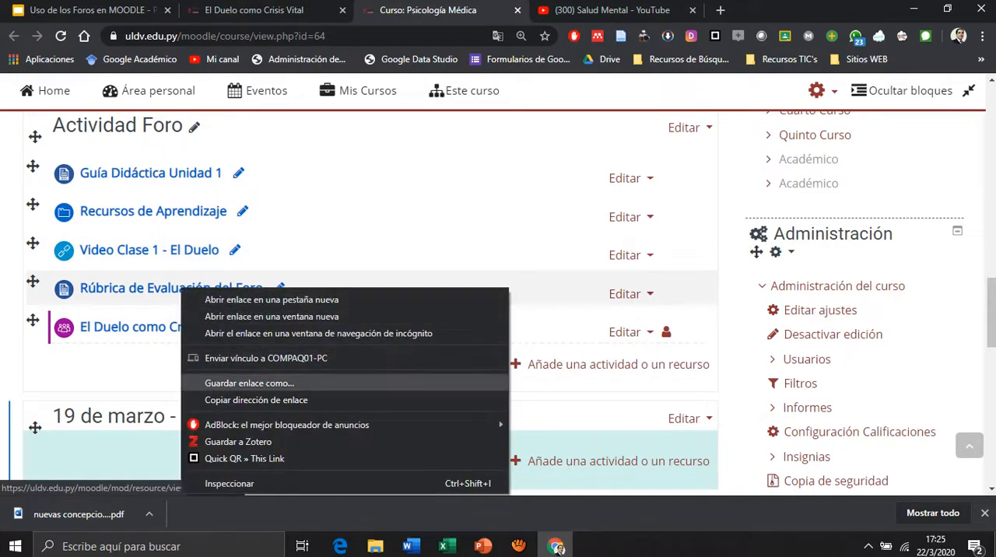
{"action": "left_click", "coordinate": [257, 400]}
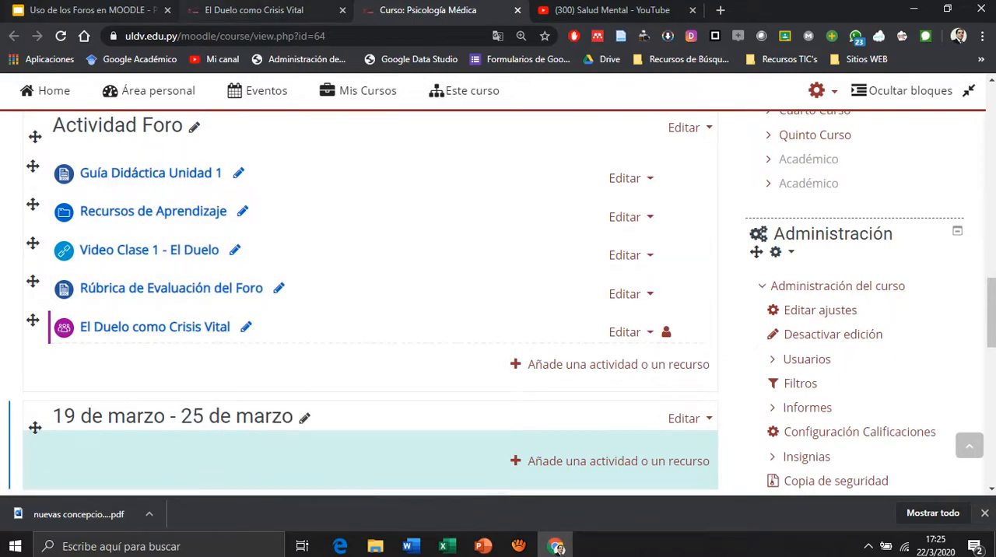
{"action": "left_click", "coordinate": [255, 11]}
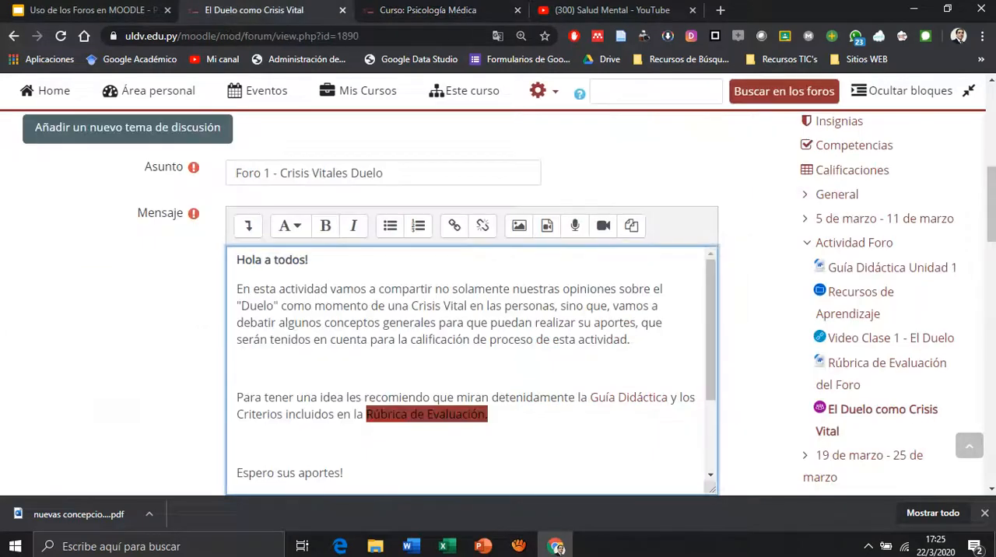
{"action": "key", "text": "ctrl+k"}
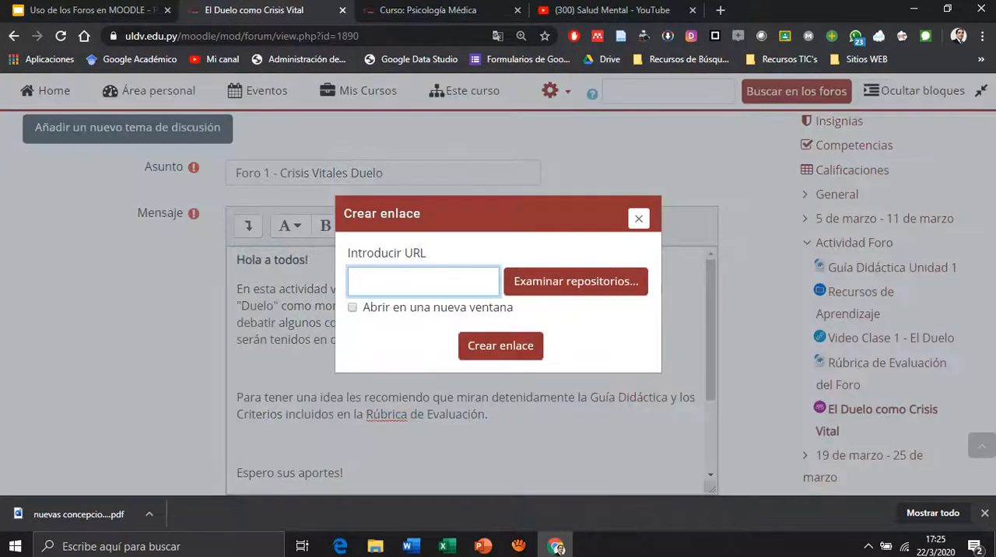
{"action": "type", "text": "https://uldv.edu.py/moodle/mod/resource/view.php?id=1889"}
{"action": "left_click", "coordinate": [501, 345]}
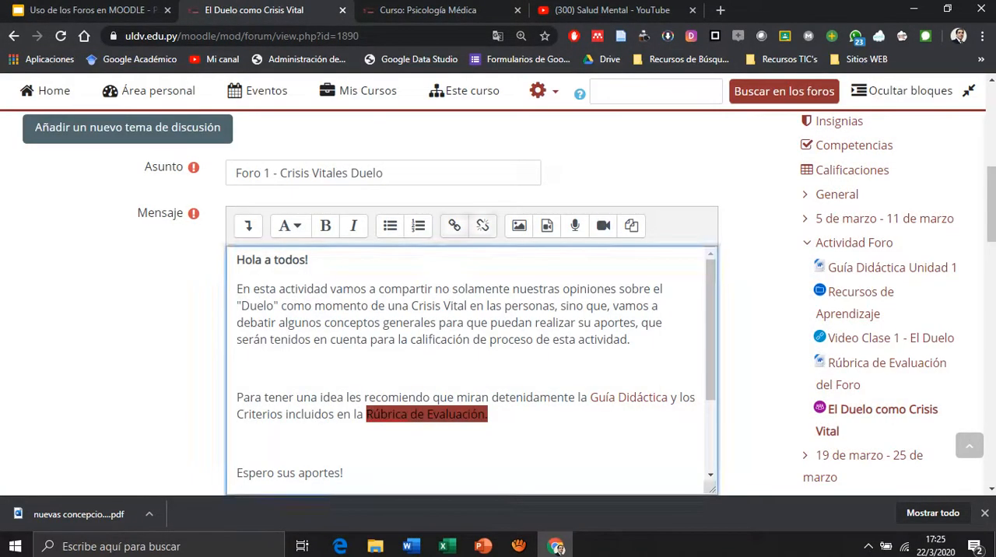
Check the closing signature of the discussion message and post the topic to the forum.
{"action": "scroll", "coordinate": [471, 366], "scroll_direction": "down", "scroll_amount": 5}
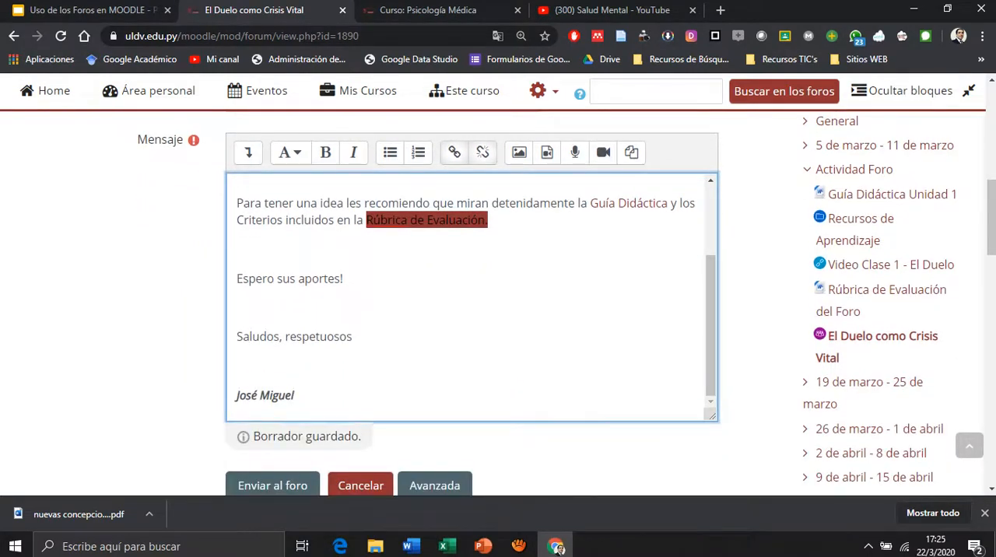
{"action": "left_click_drag", "start_coordinate": [296, 395], "coordinate": [237, 395]}
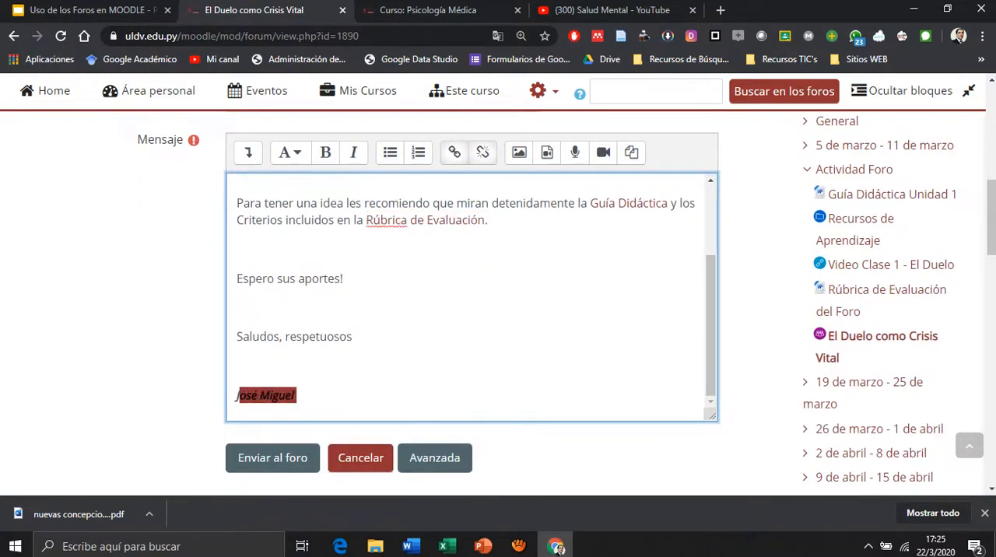
{"action": "left_click", "coordinate": [297, 395]}
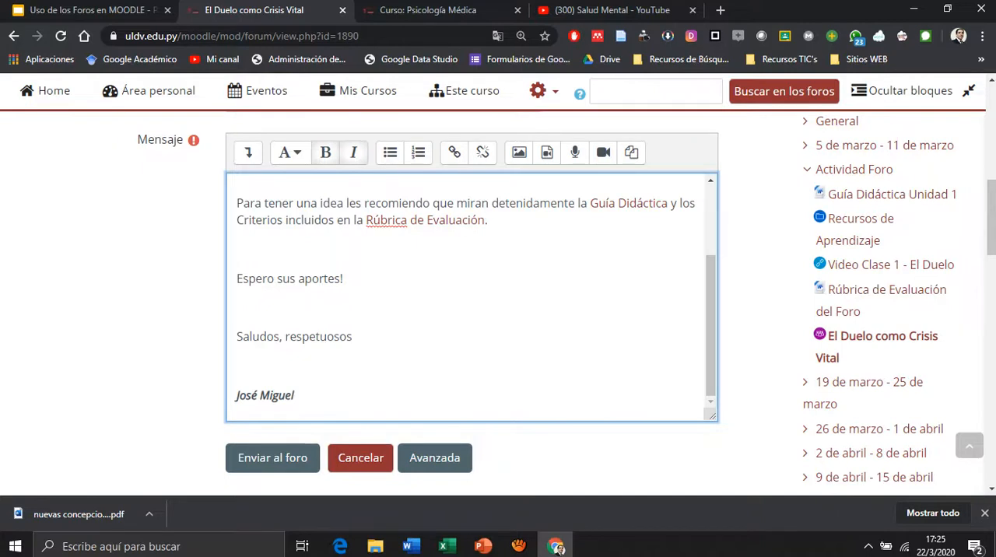
{"action": "left_click", "coordinate": [272, 459]}
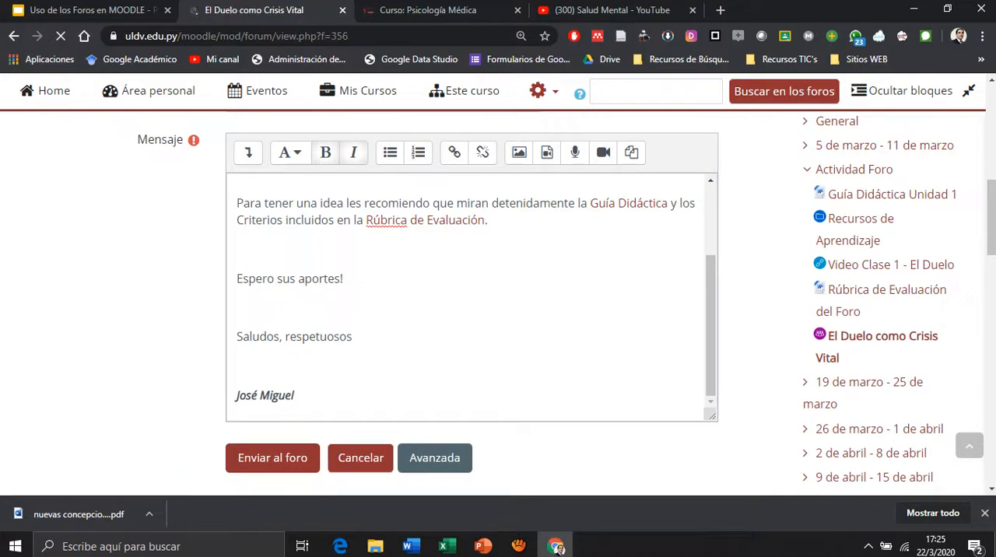
Open the published topic Foro 1 - Crisis Vitales Duelo and review its message, embedded links and reply options.
{"action": "scroll", "coordinate": [499, 311], "scroll_direction": "down", "scroll_amount": 4}
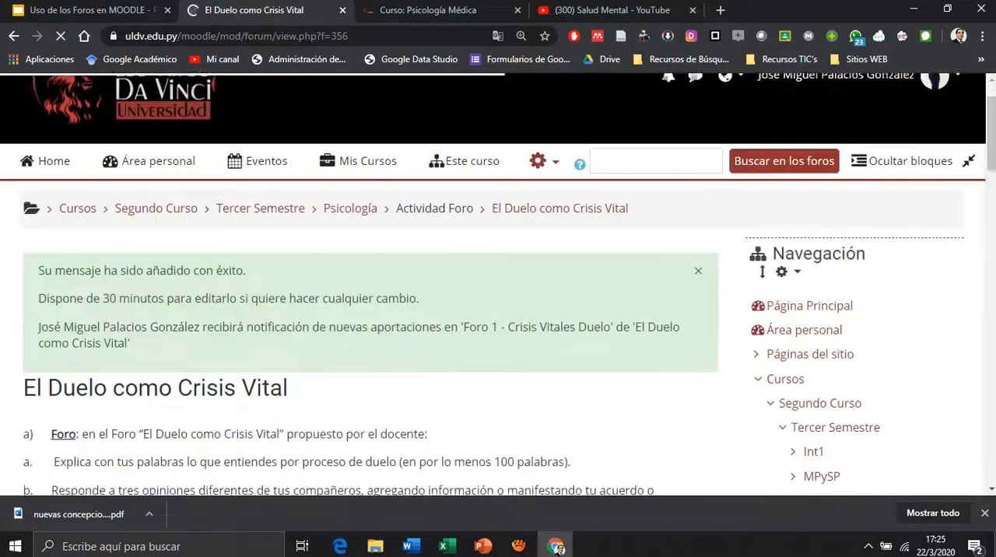
{"action": "scroll", "coordinate": [370, 312], "scroll_direction": "down", "scroll_amount": 3}
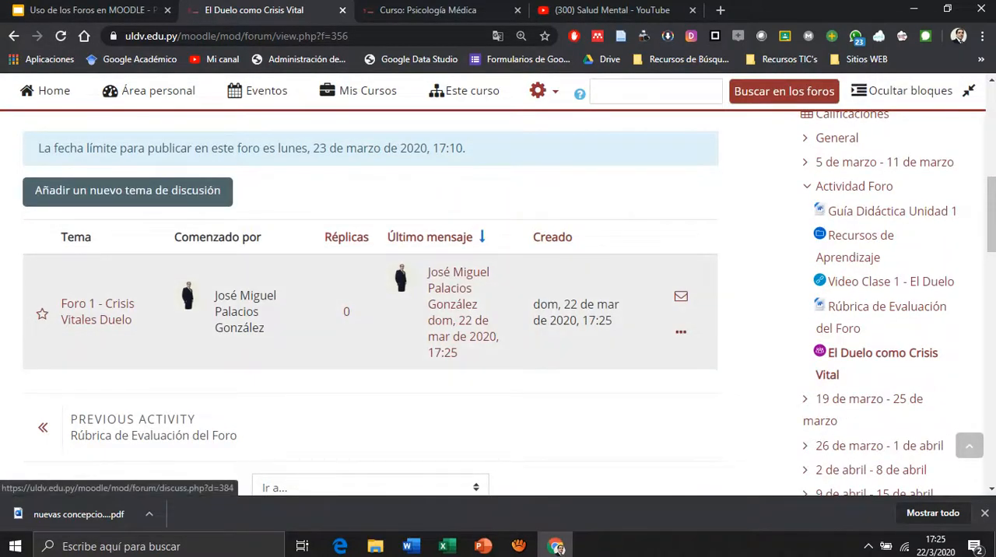
{"action": "left_click", "coordinate": [97, 311]}
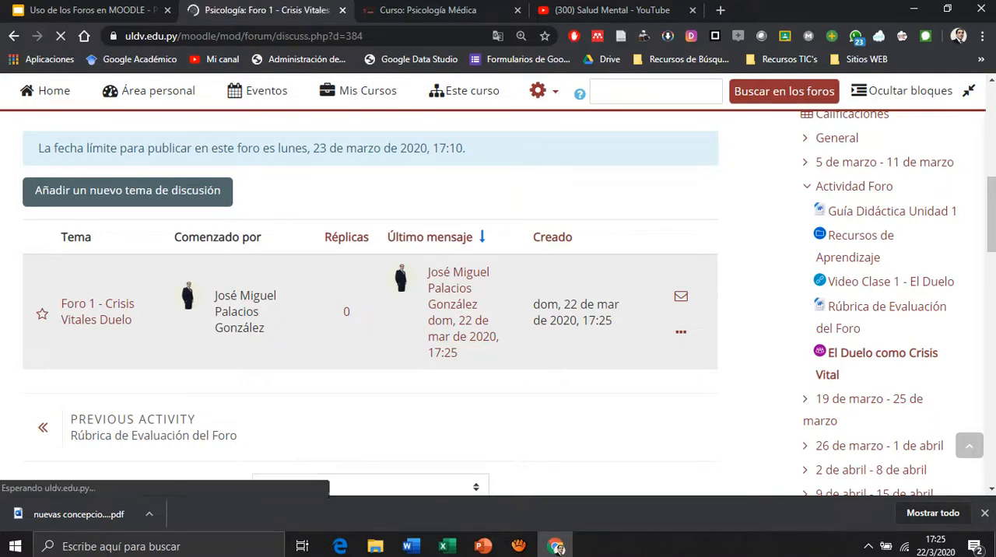
{"action": "scroll", "coordinate": [499, 311], "scroll_direction": "down", "scroll_amount": 10}
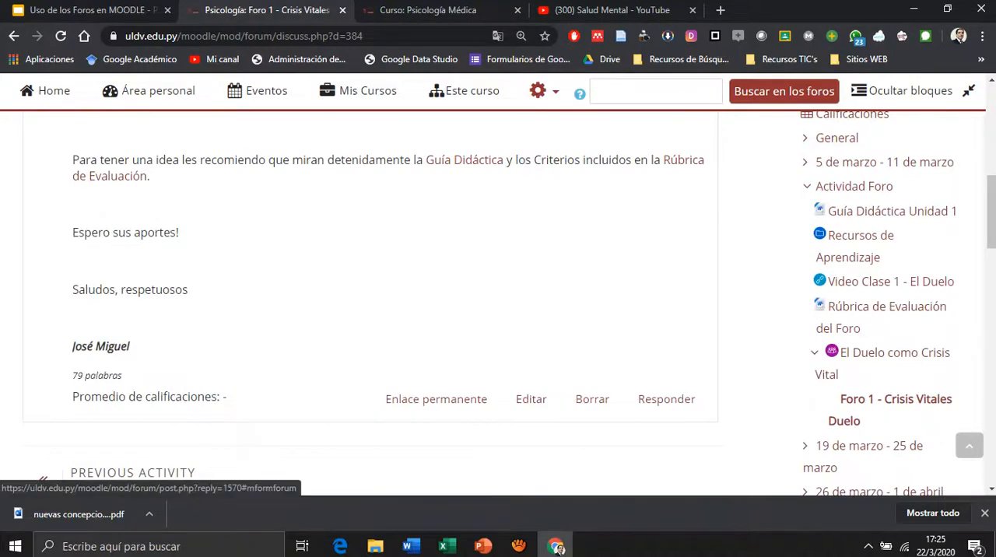
{"action": "scroll", "coordinate": [667, 398], "scroll_direction": "up", "scroll_amount": 4}
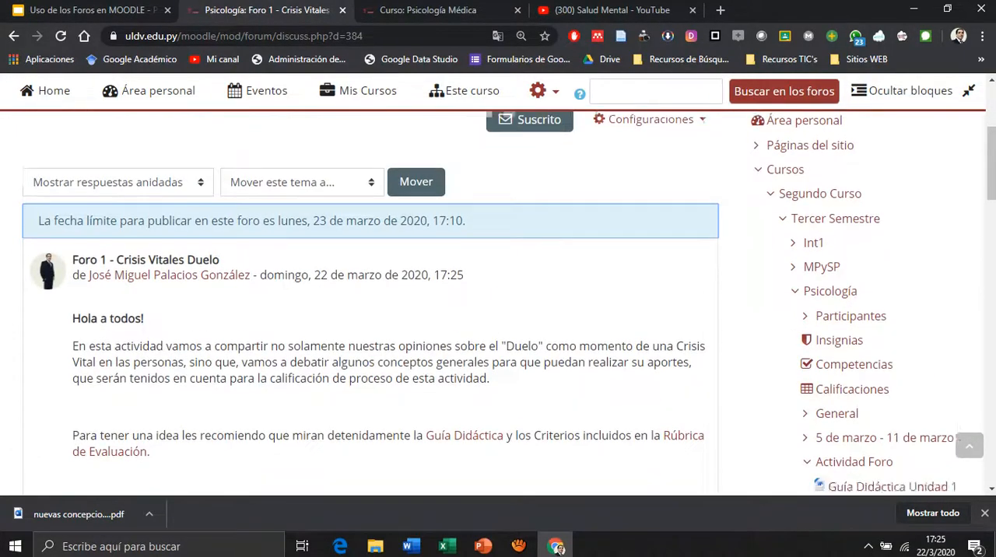
{"action": "scroll", "coordinate": [499, 303], "scroll_direction": "down", "scroll_amount": 5}
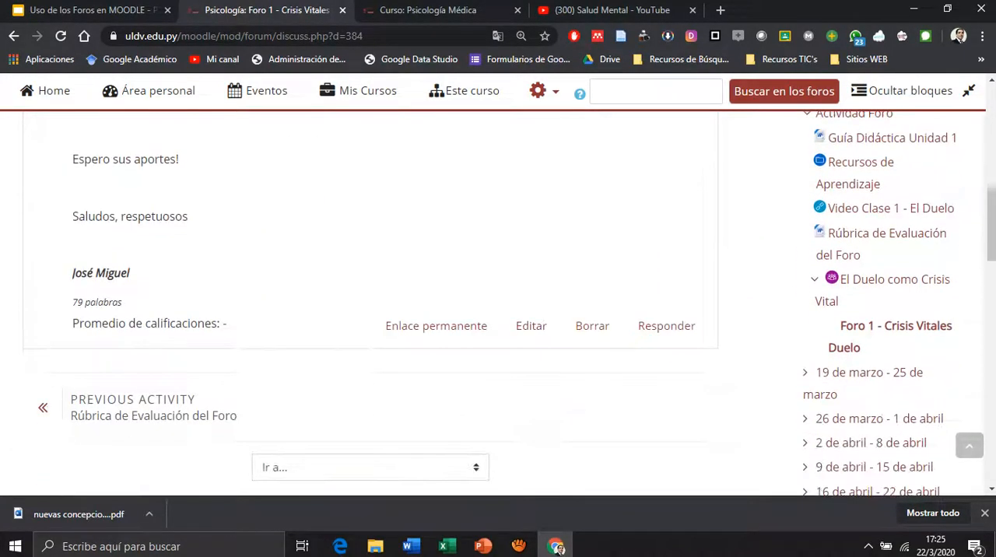
{"action": "scroll", "coordinate": [498, 304], "scroll_direction": "up", "scroll_amount": 2}
{"action": "scroll", "coordinate": [498, 304], "scroll_direction": "up", "scroll_amount": 1}
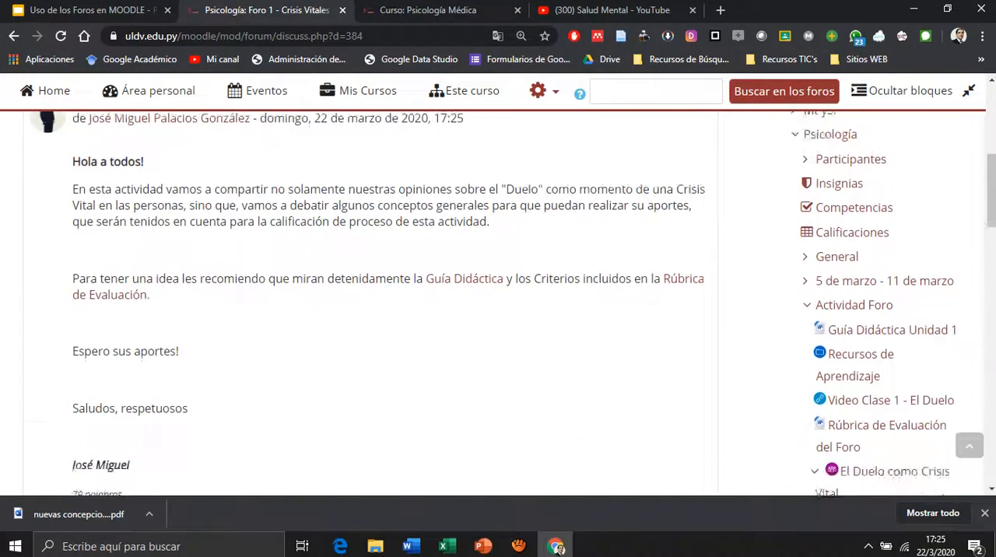
{"action": "scroll", "coordinate": [498, 304], "scroll_direction": "down", "scroll_amount": 2}
{"action": "scroll", "coordinate": [499, 304], "scroll_direction": "down", "scroll_amount": 2}
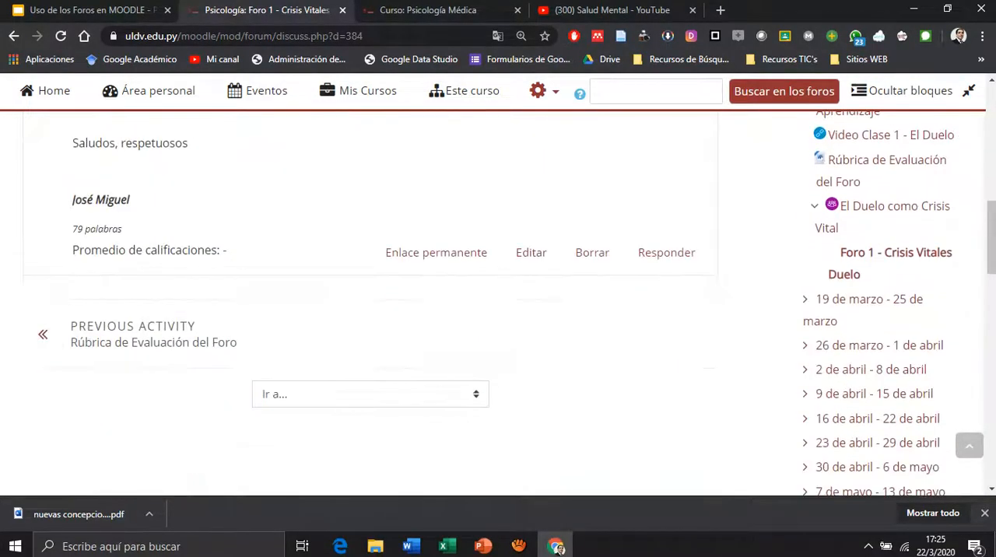
{"action": "scroll", "coordinate": [498, 304], "scroll_direction": "up", "scroll_amount": 1}
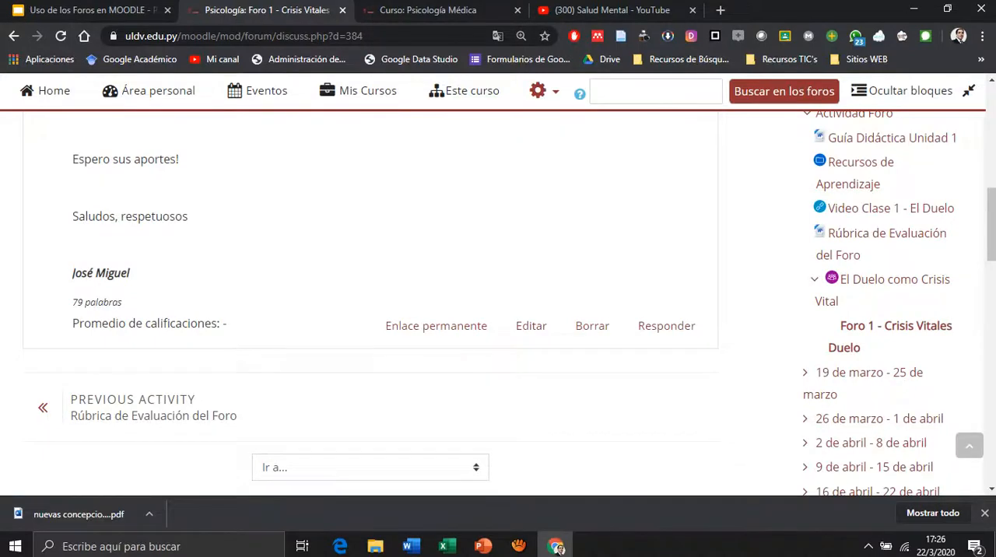
{"action": "scroll", "coordinate": [499, 303], "scroll_direction": "up", "scroll_amount": 4}
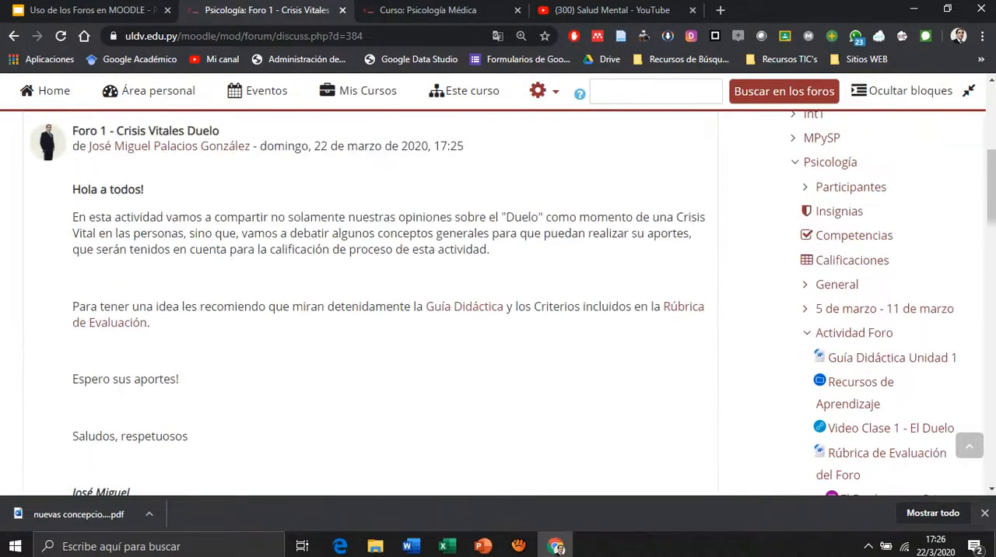
{"action": "scroll", "coordinate": [371, 303], "scroll_direction": "up", "scroll_amount": 1}
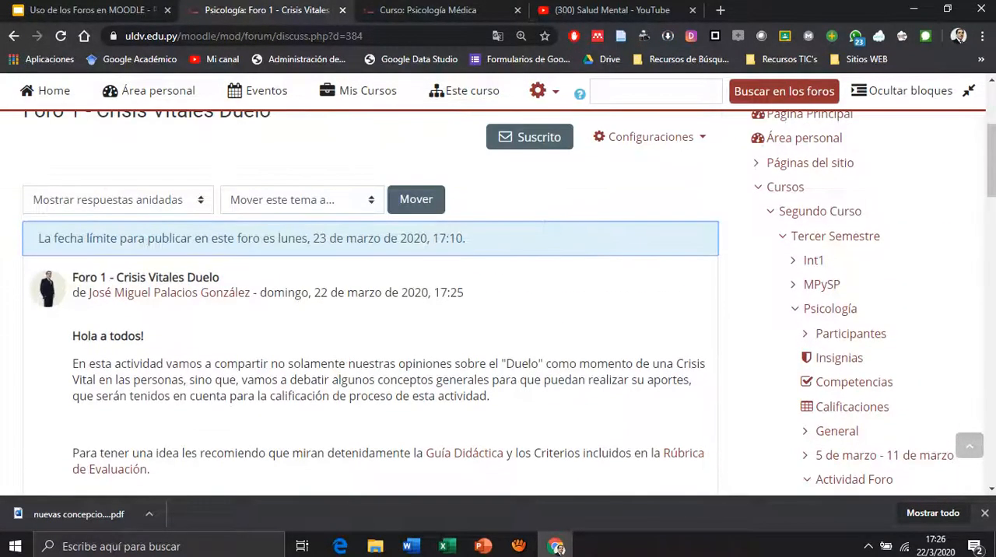
{"action": "scroll", "coordinate": [415, 273], "scroll_direction": "up", "scroll_amount": 1}
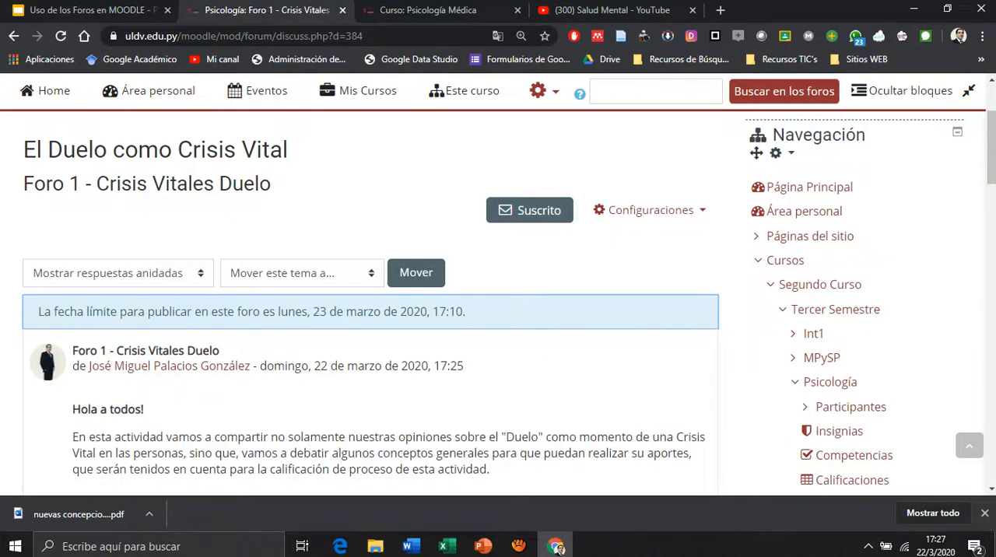
{"action": "key", "text": "alt+Tab"}
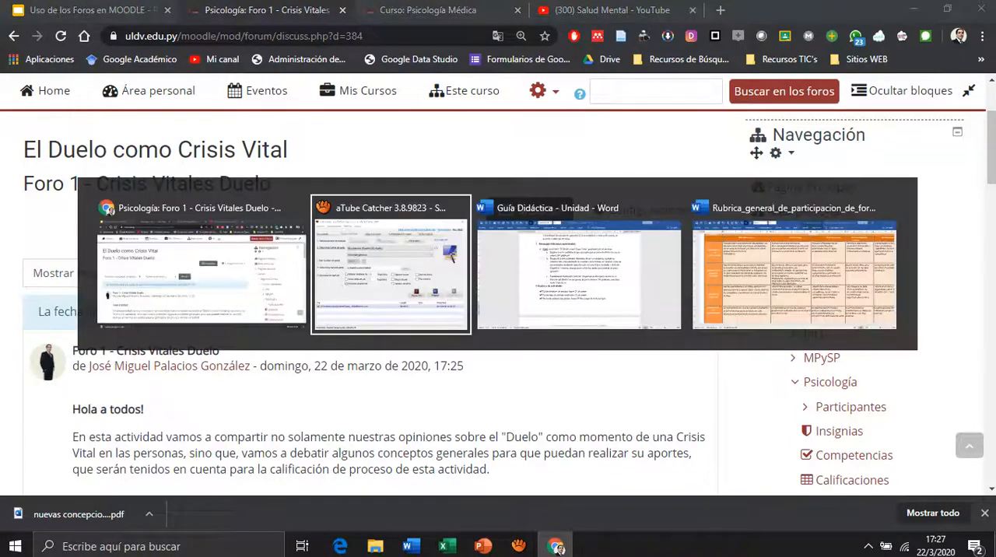